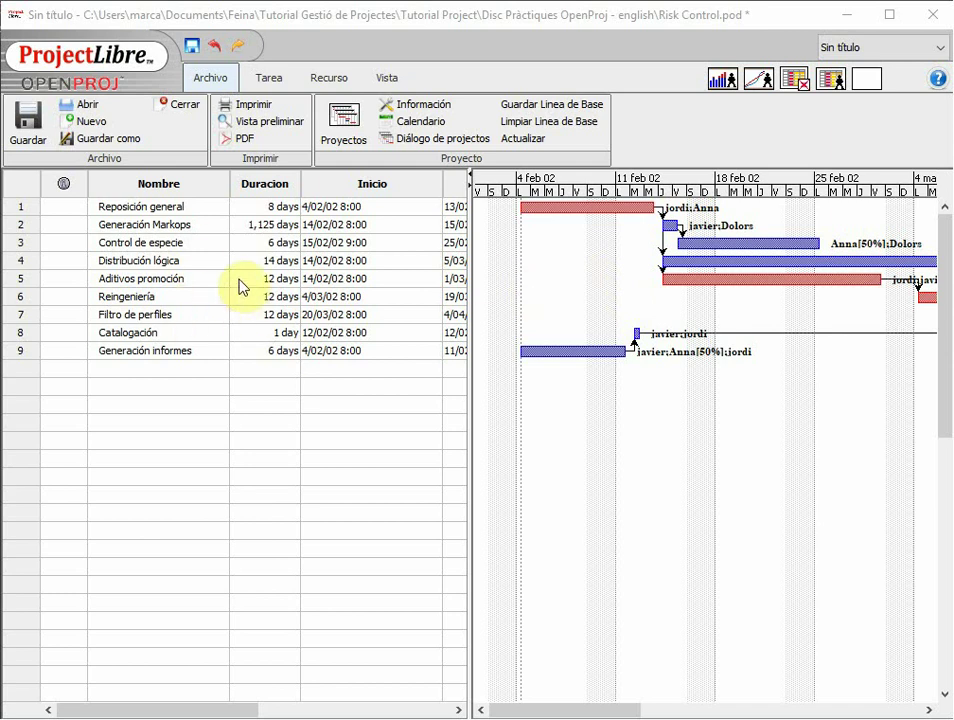
Step: Examine the task names, durations, start dates and Gantt bars of the Risk Control project
double_click(133, 206)
click(148, 220)
click(170, 245)
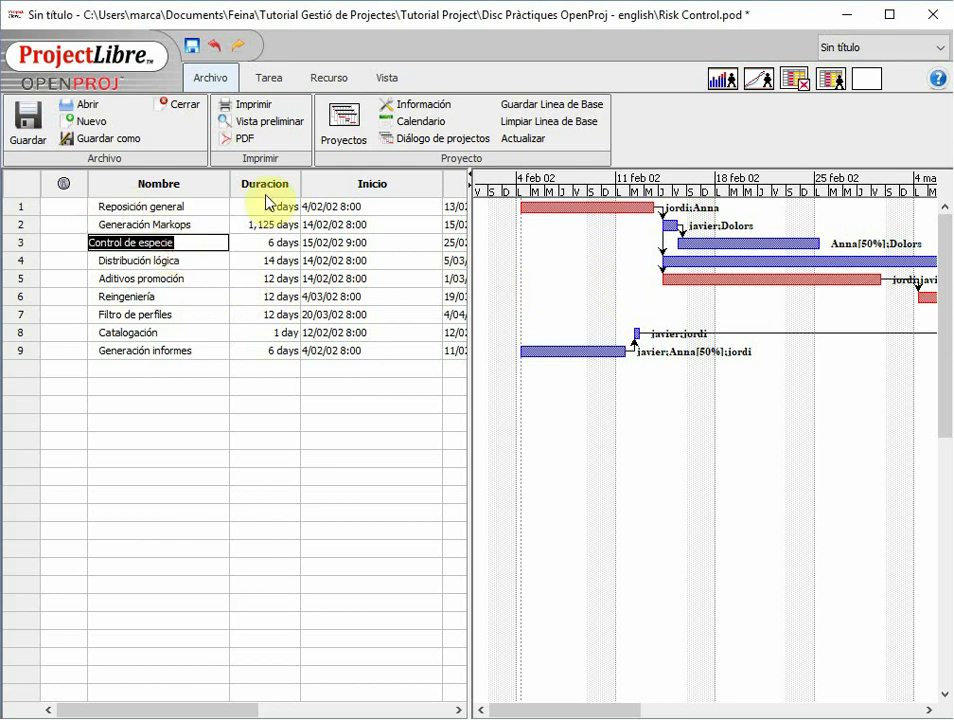
click(266, 188)
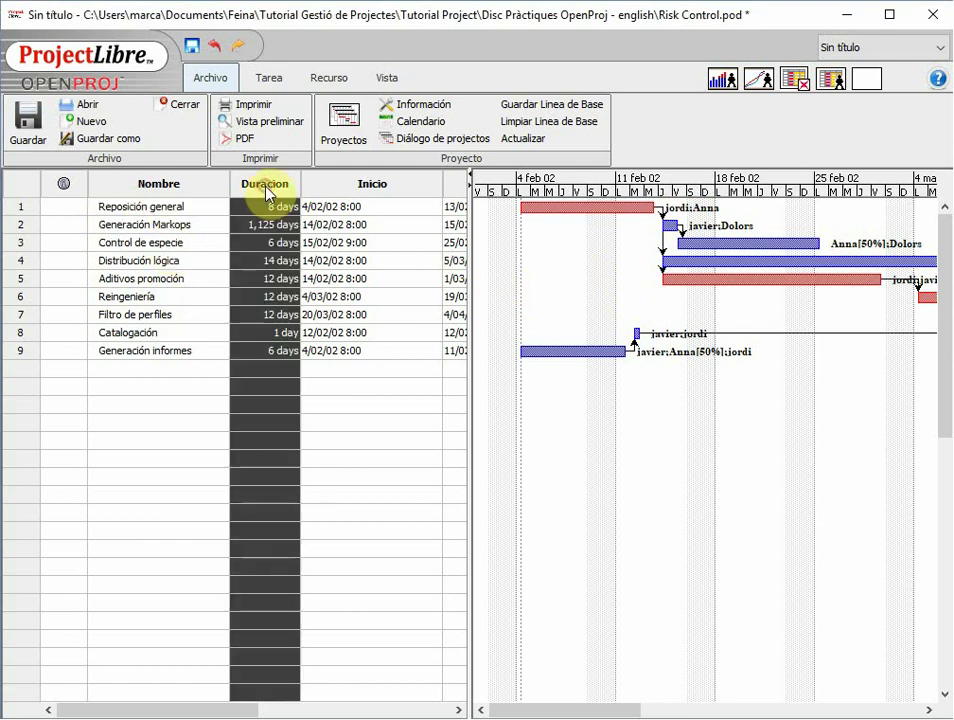
click(366, 185)
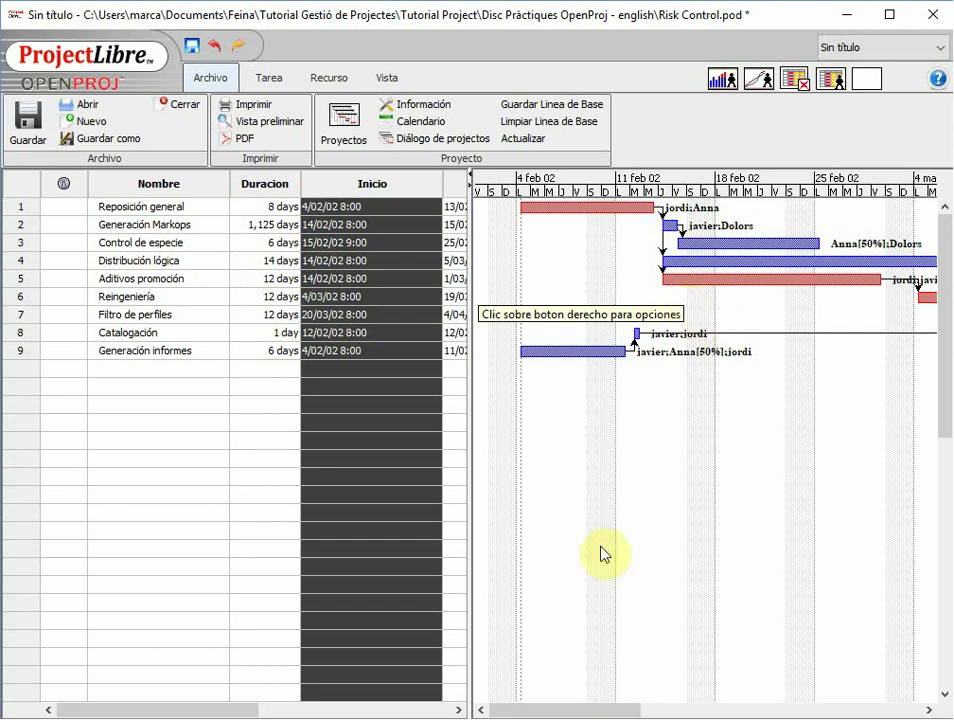
drag(609, 708, 784, 700)
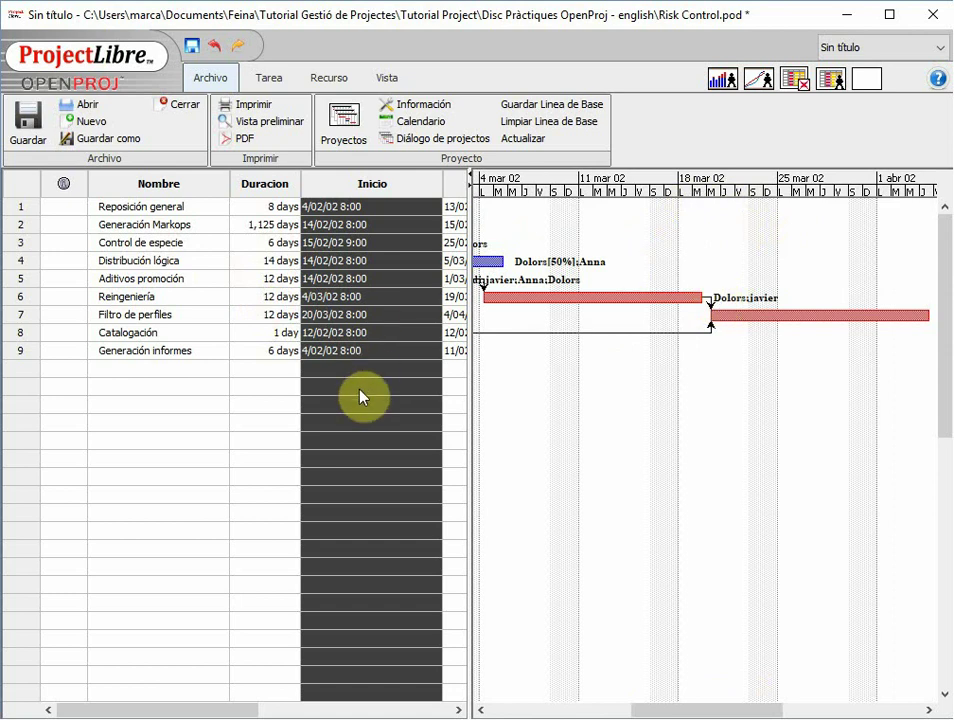
Step: Create a new project named "trial" with the default start date
click(92, 122)
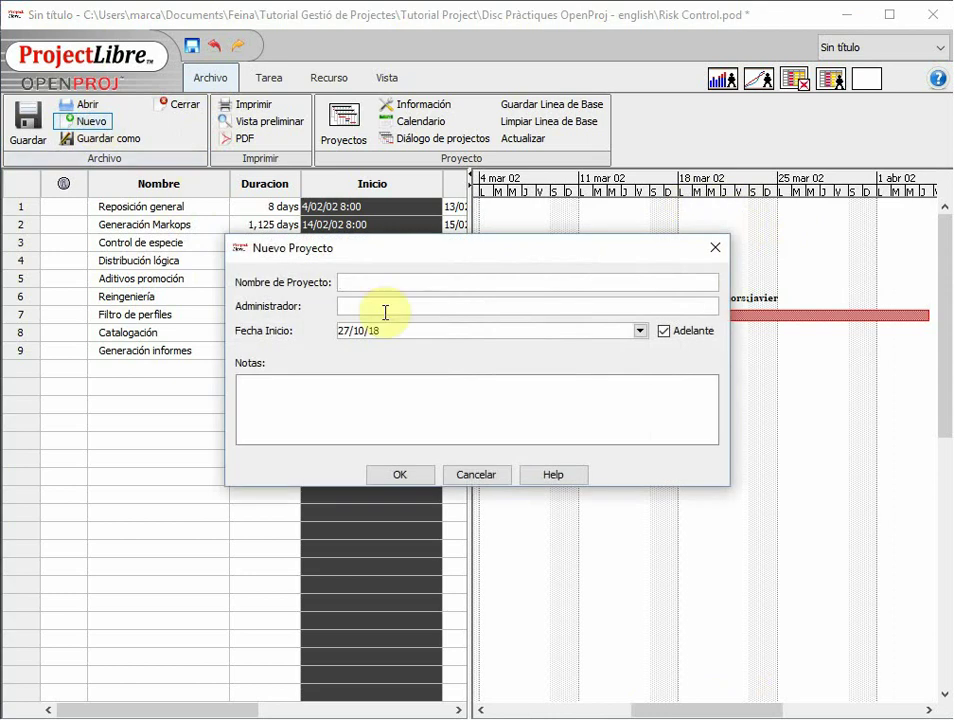
text(trial)
key(Return)
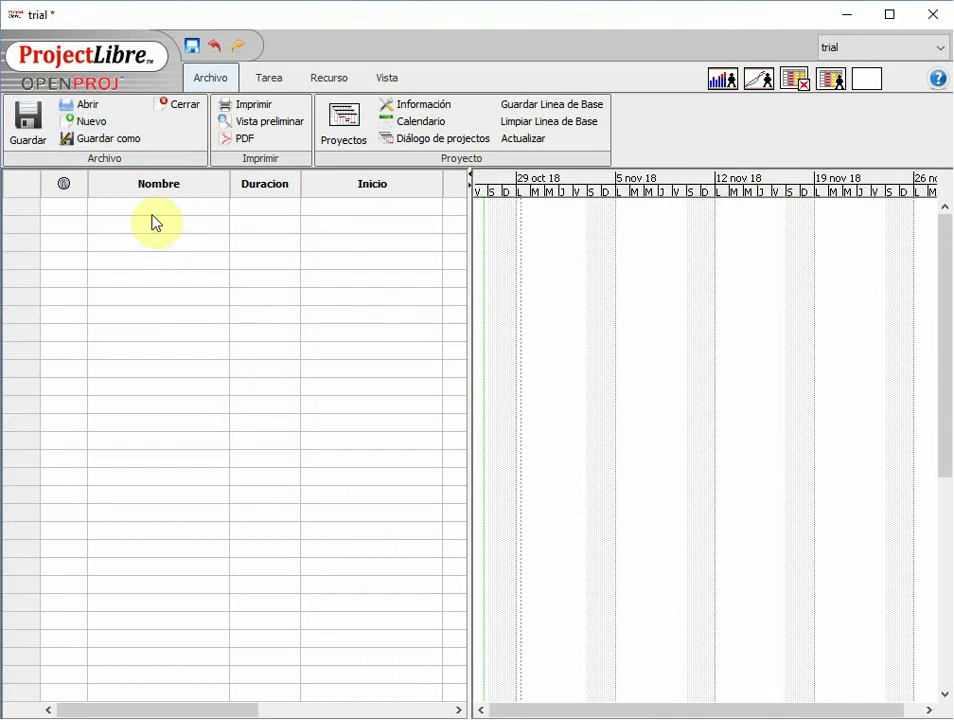
Step: Add three tasks named "task 1", "task 2" and "task 3" to the task table
click(151, 206)
text(task 1)
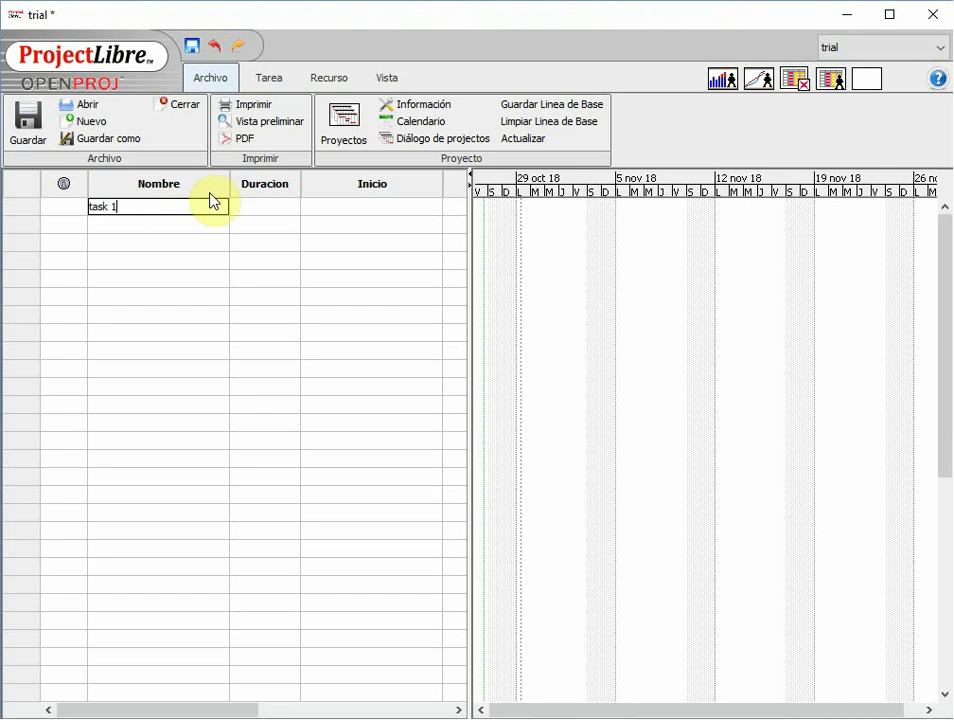
key(Return)
text(task 2)
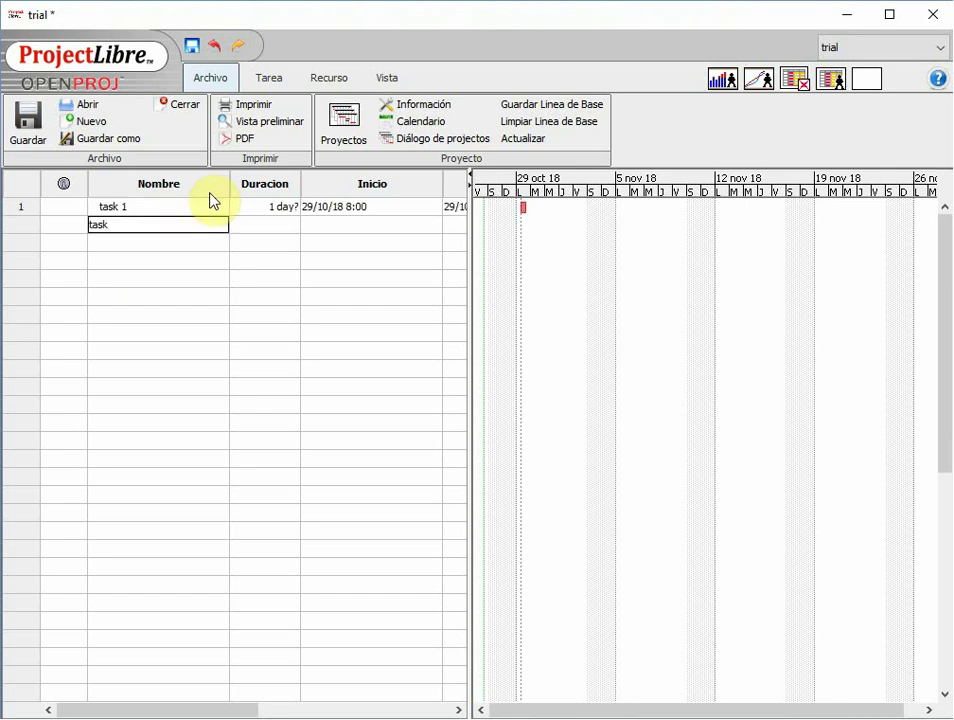
key(Return)
text(task 3)
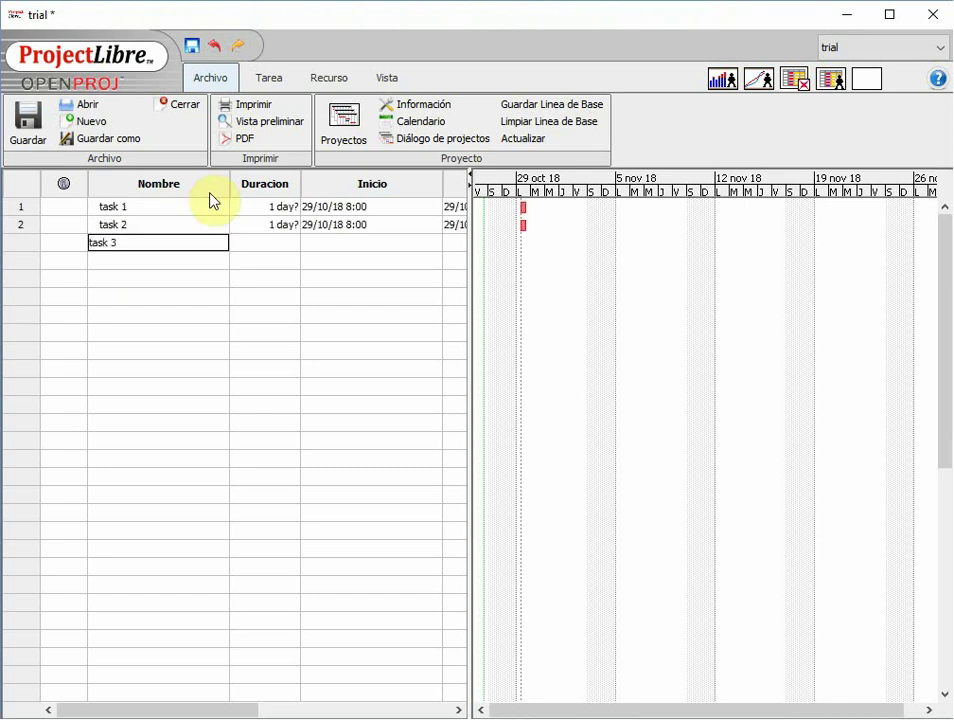
key(Return)
Step: Try task 1's duration in minutes and in hours, entering 10m and 4h in turn
click(268, 206)
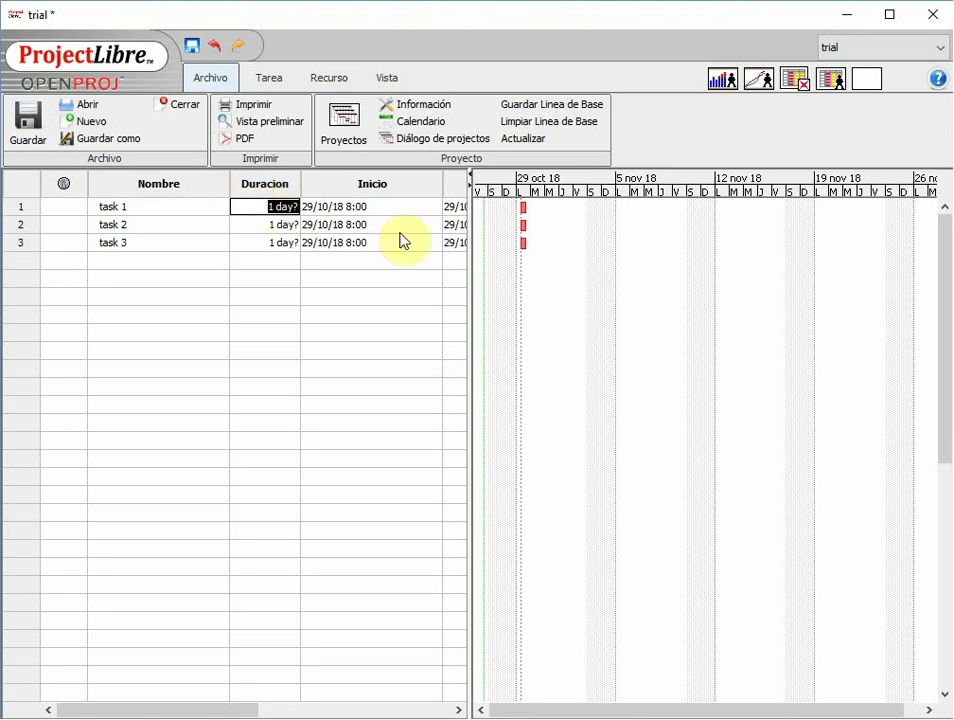
text(10m)
key(Return)
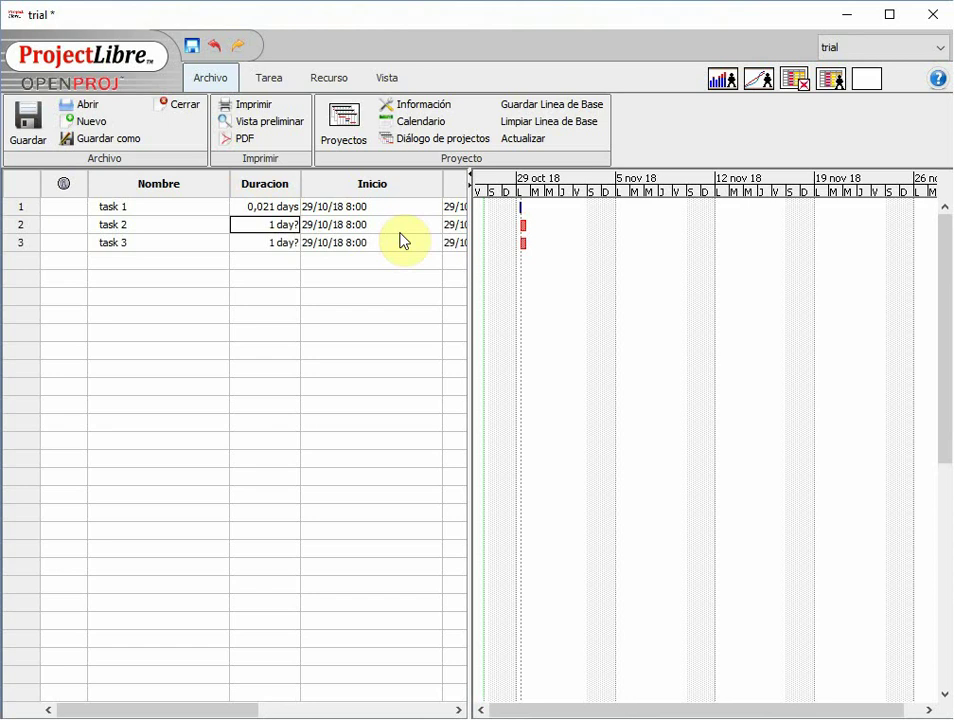
key(Up)
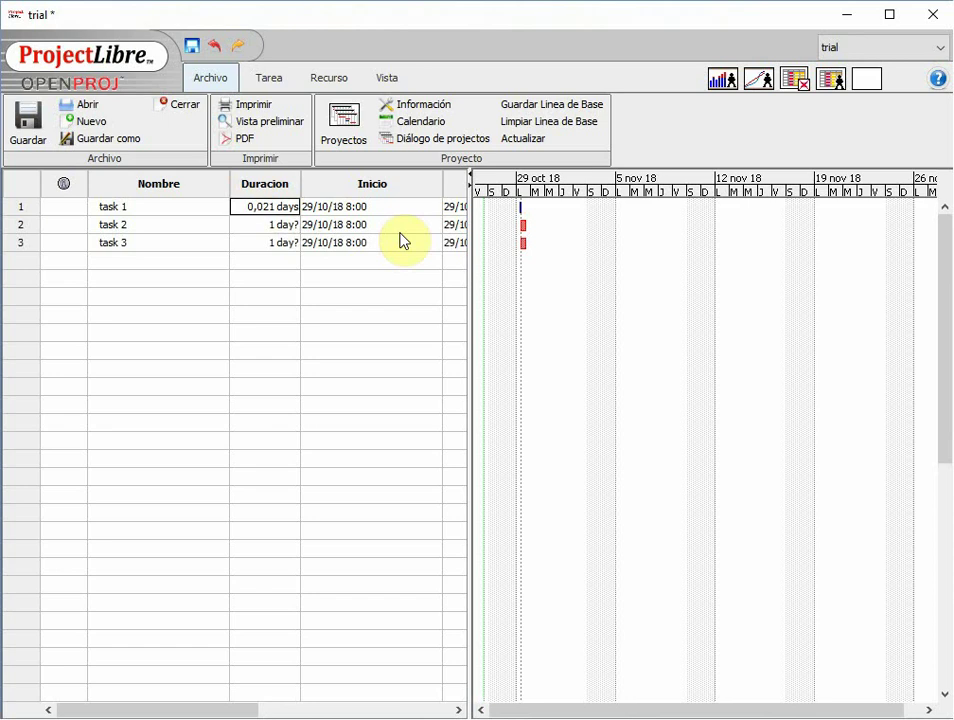
text(4h)
key(Return)
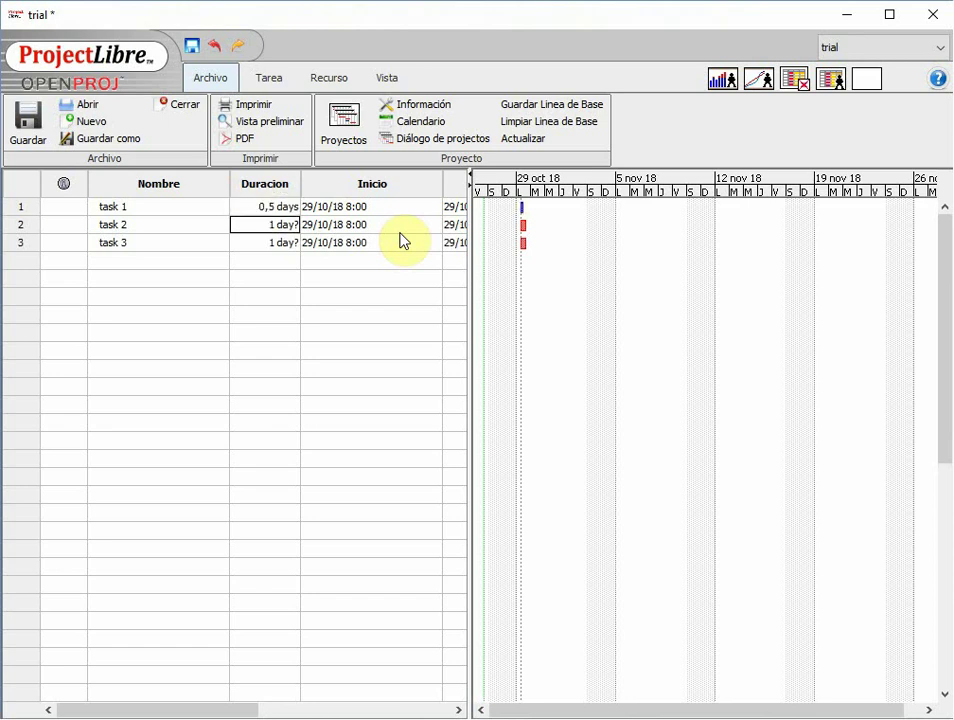
Step: Try a duration for task 1 without a unit and in weeks, entering 10 and 10s
key(Up)
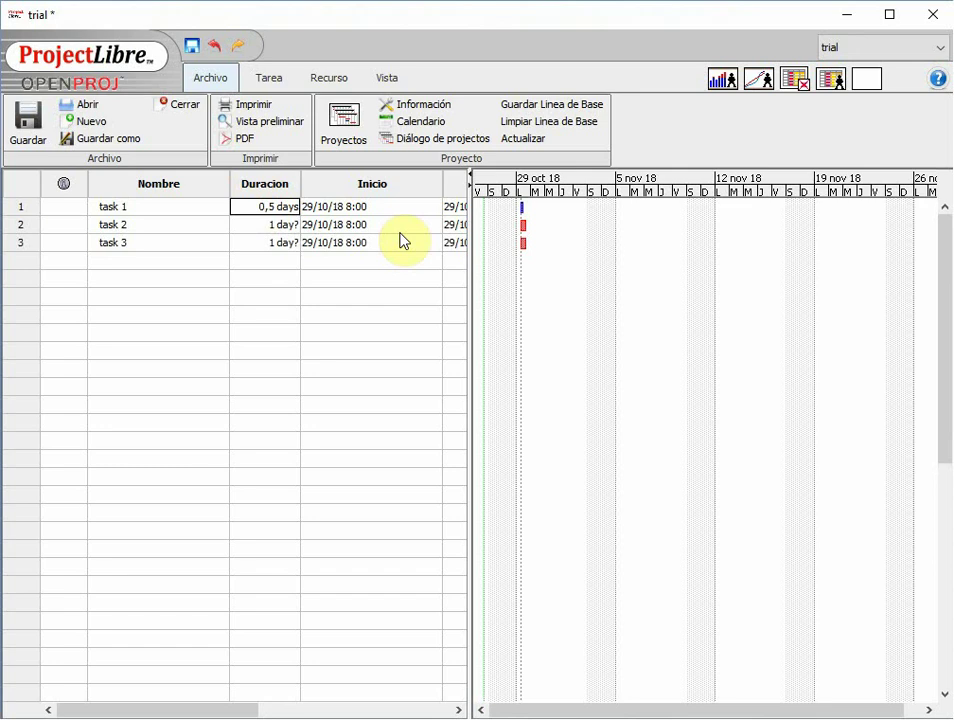
text(10)
key(Return)
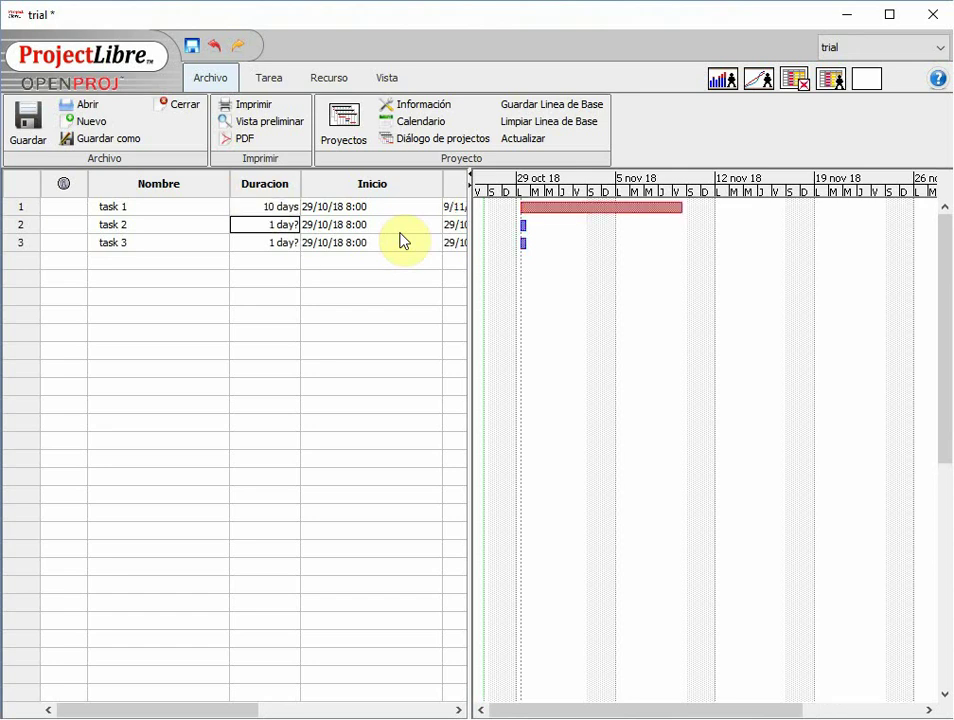
key(Up)
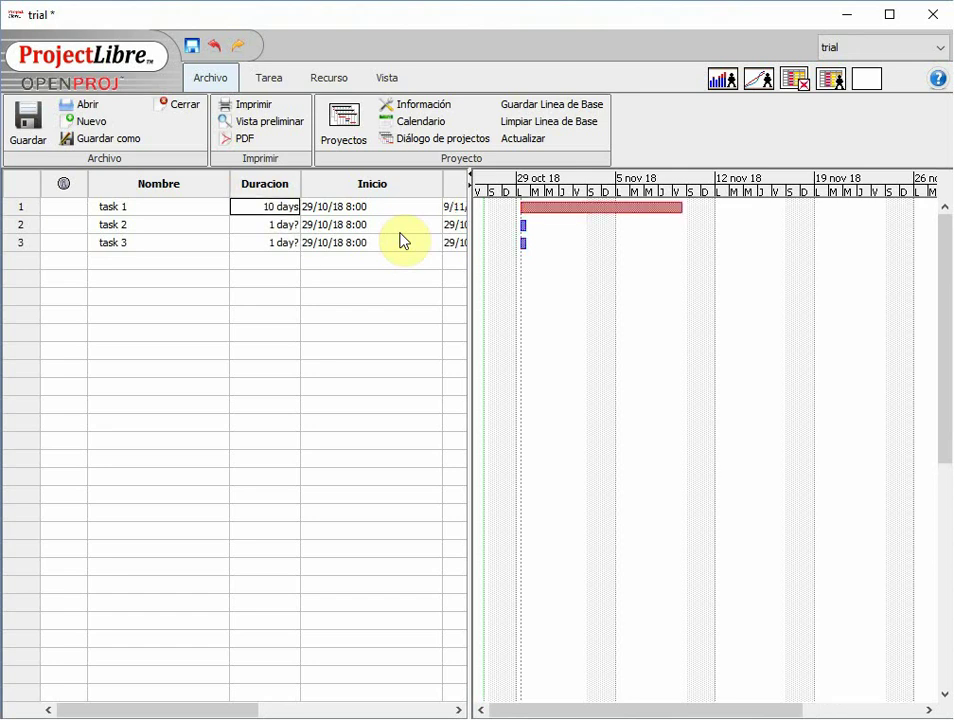
text(10s)
key(Return)
Step: Try task 1's duration written with full unit words, entering 20 days and 1mes
key(Up)
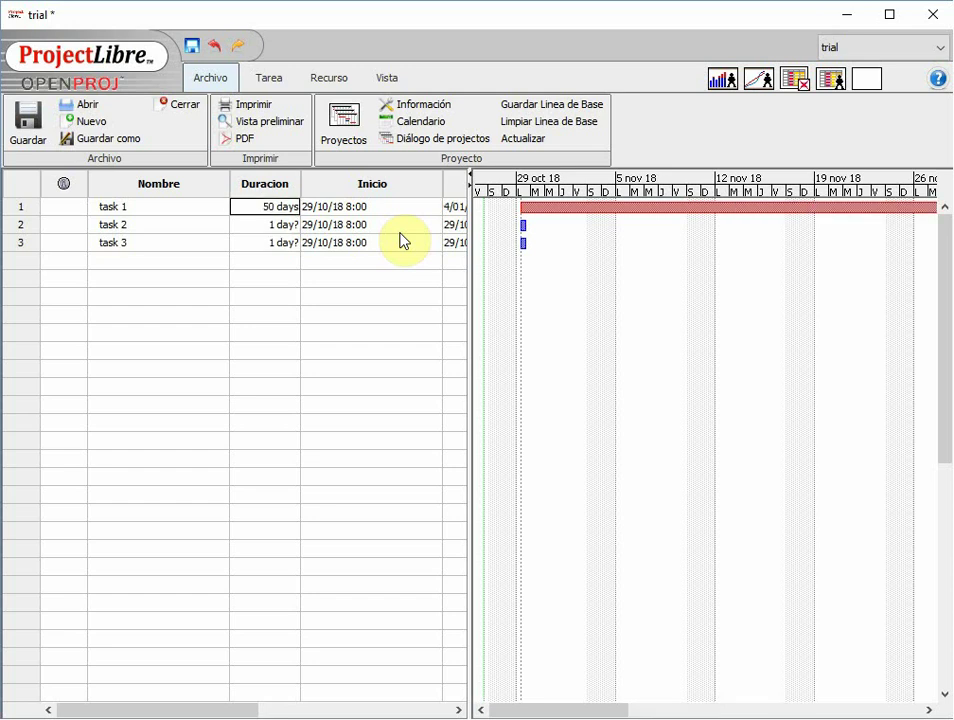
text(20 days)
key(Return)
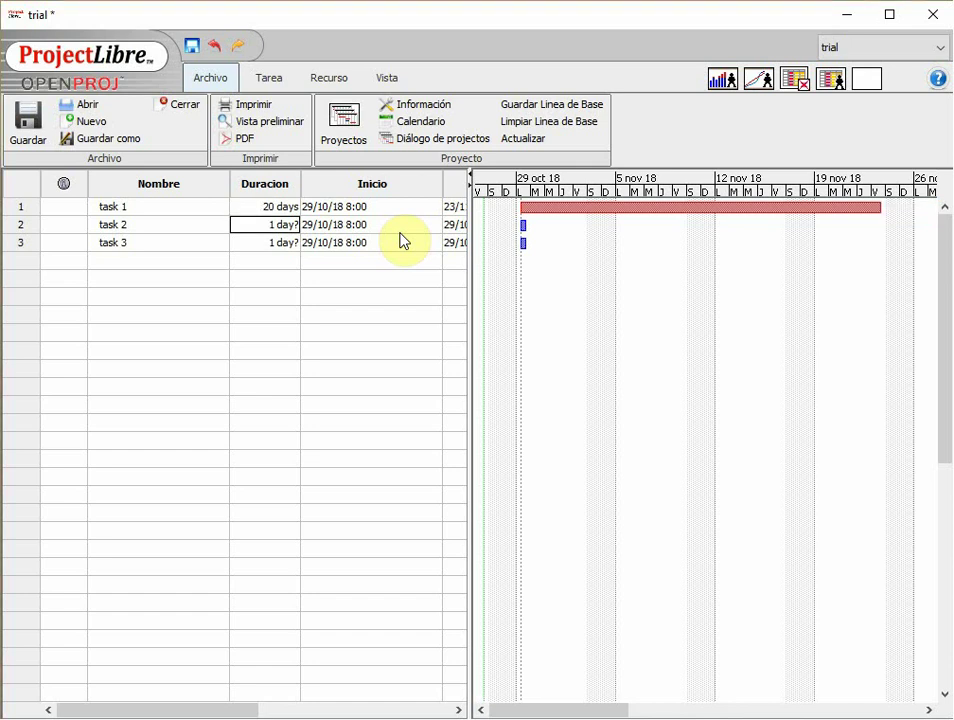
key(Up)
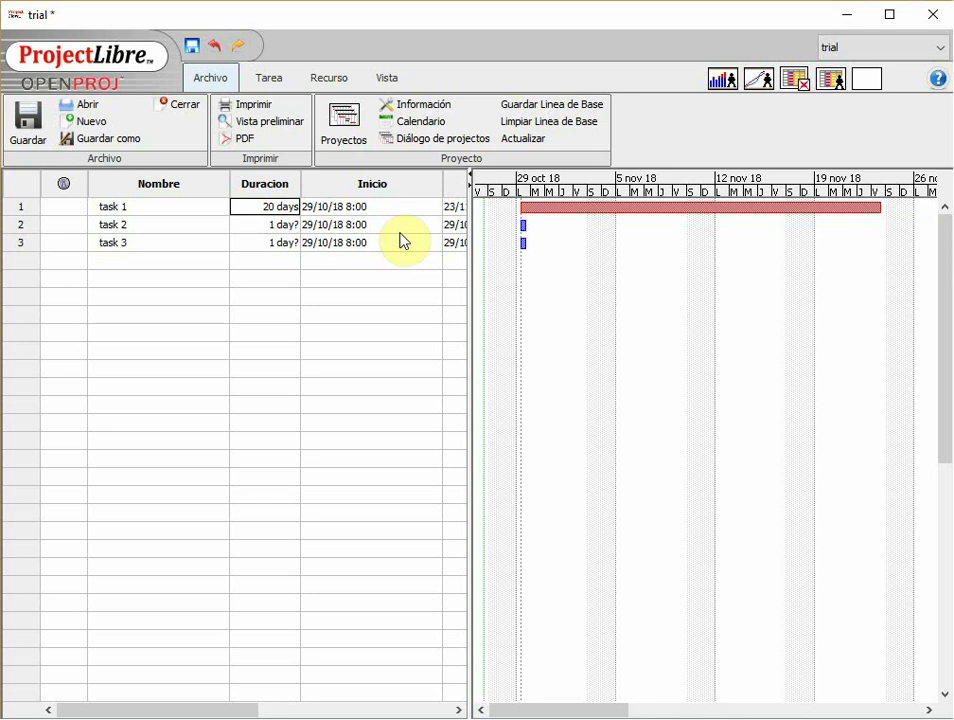
text(1mes)
key(Return)
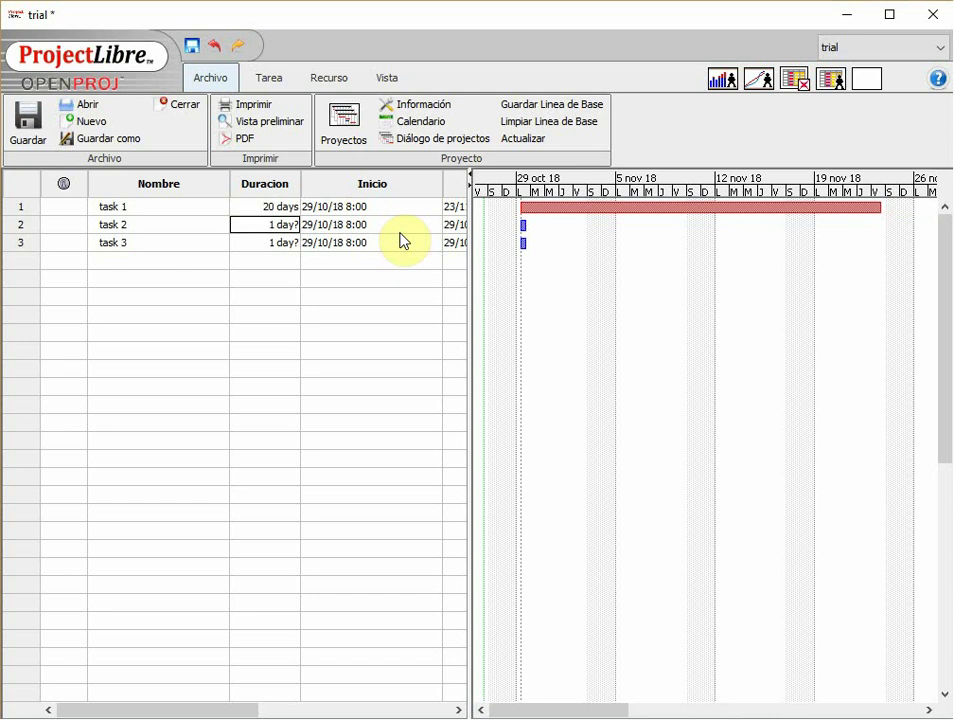
Step: Set the task durations to one week (1s) for task 1, 7 days for task 2 and 10 days for task 3
key(Up)
text(1s)
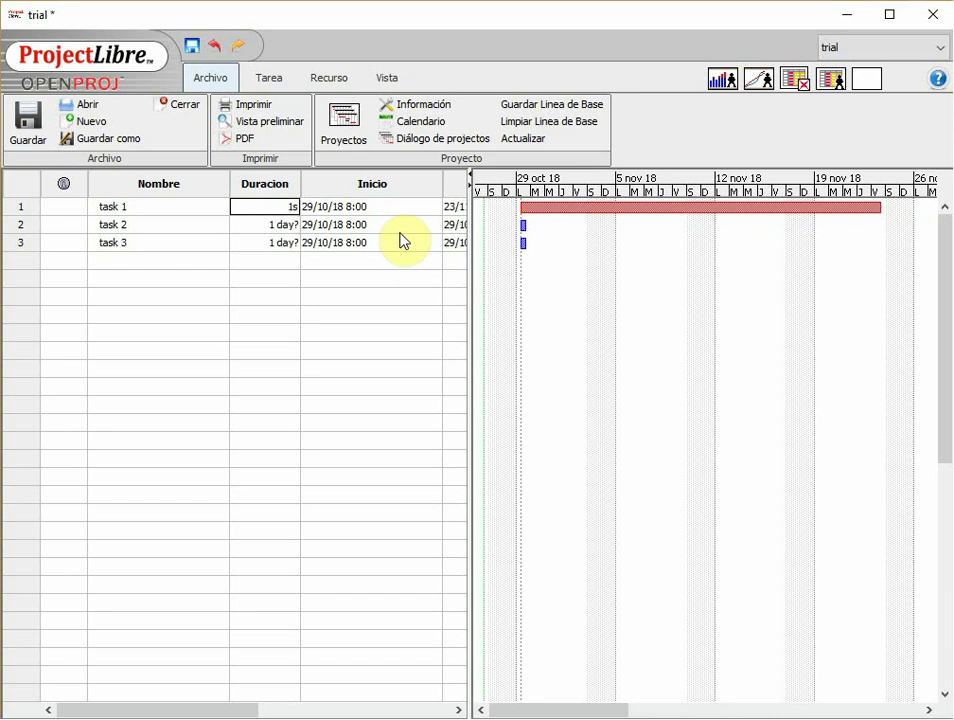
key(Return)
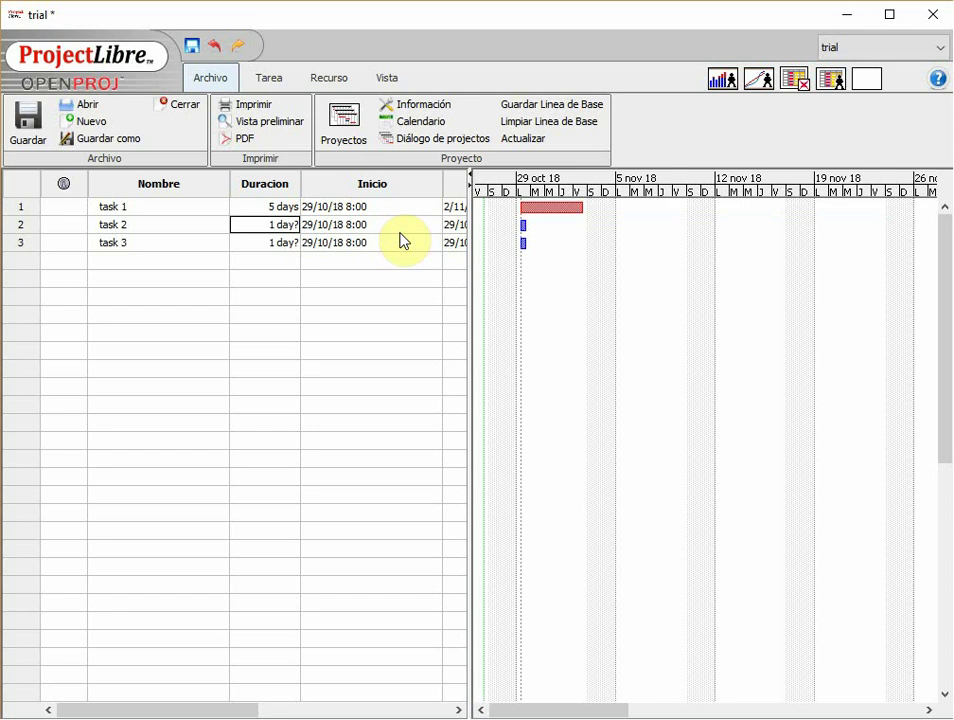
text(7)
key(Return)
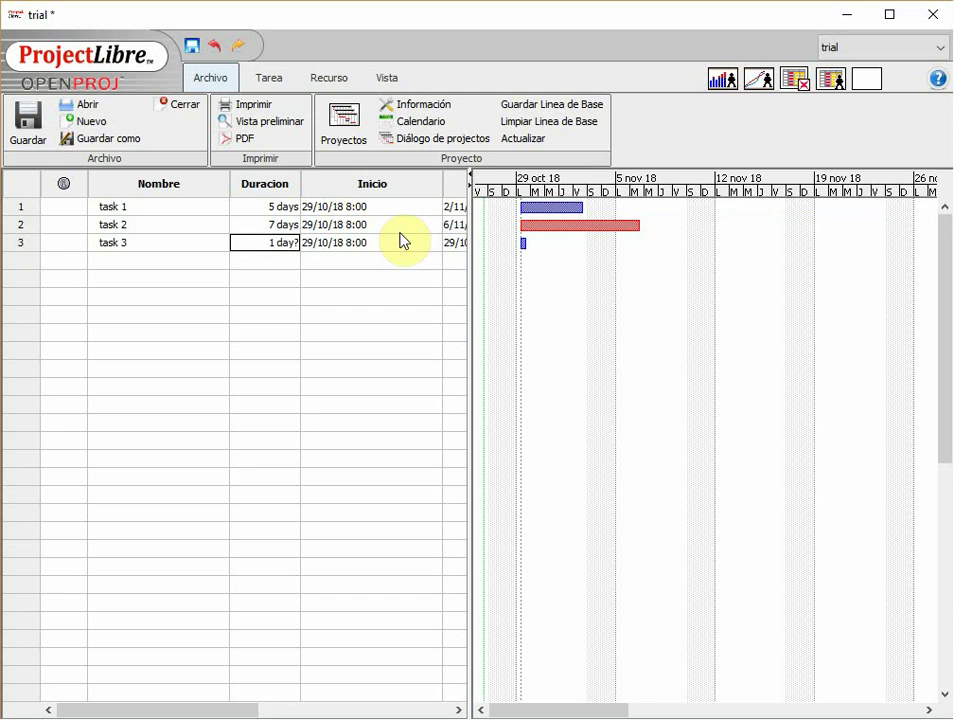
text(10)
key(Return)
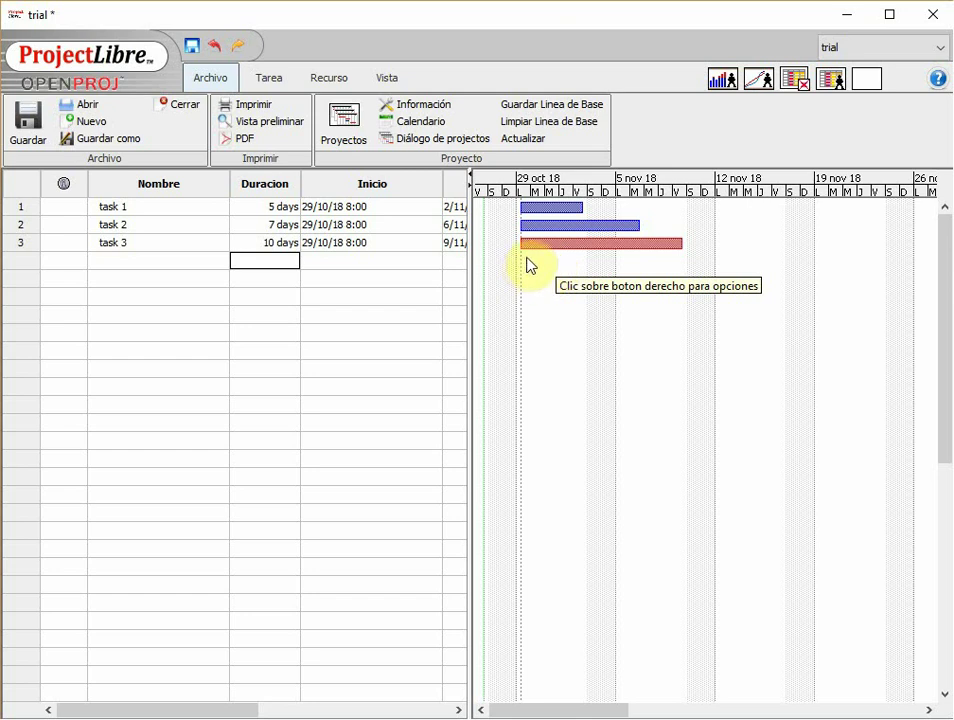
Step: Set task 1 as the predecessor of task 2 in the task table
double_click(128, 222)
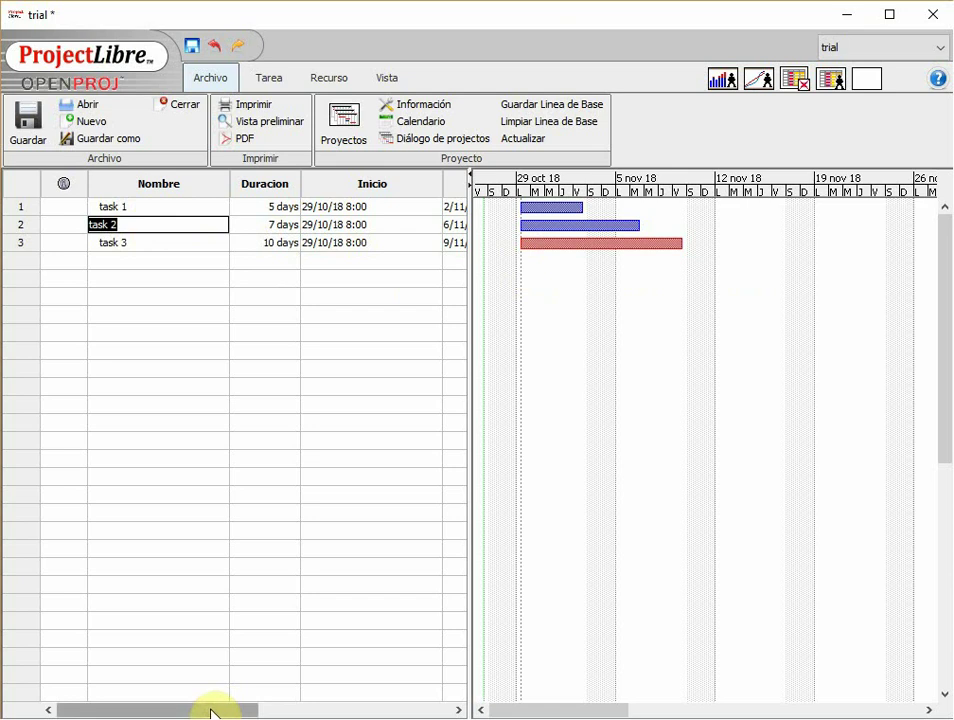
drag(213, 712, 411, 704)
click(257, 228)
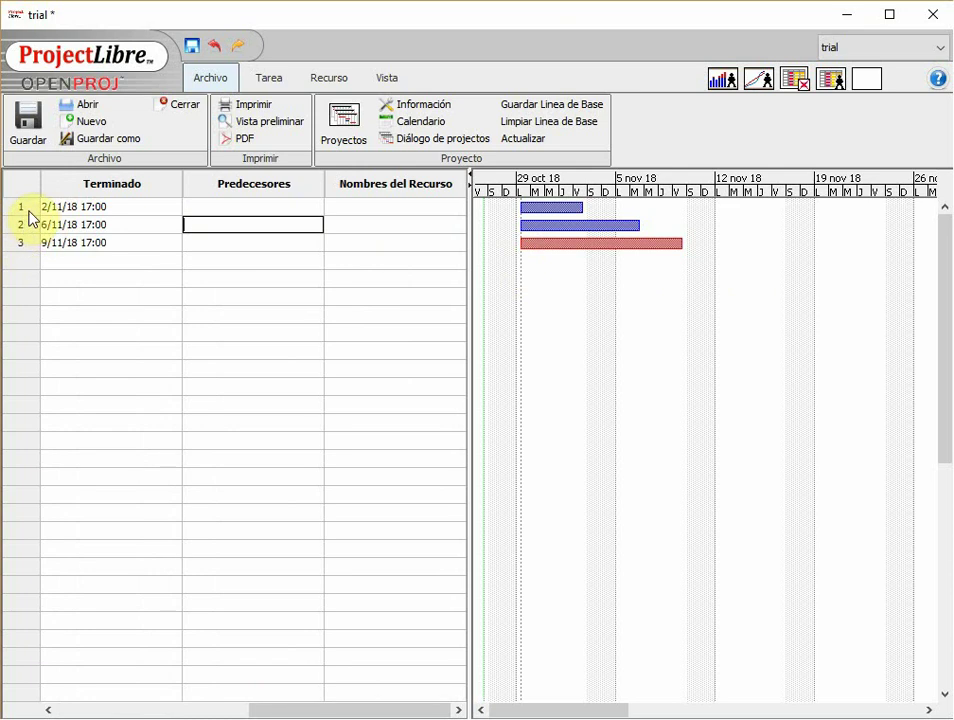
text(1)
key(Return)
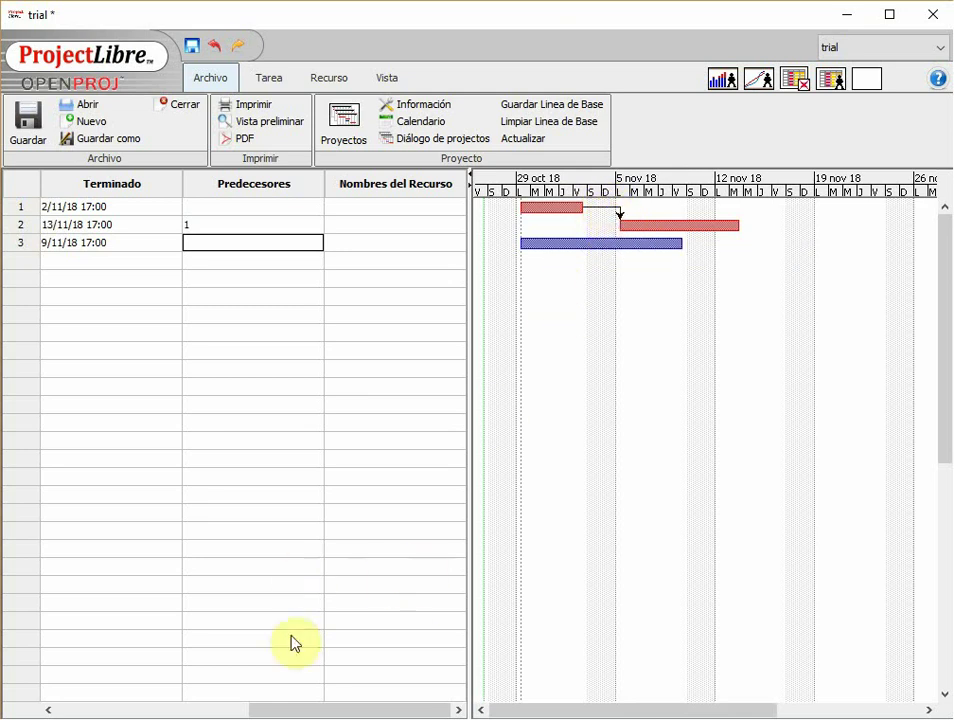
Step: Set task 1's duration to 10 days
drag(255, 709, 60, 709)
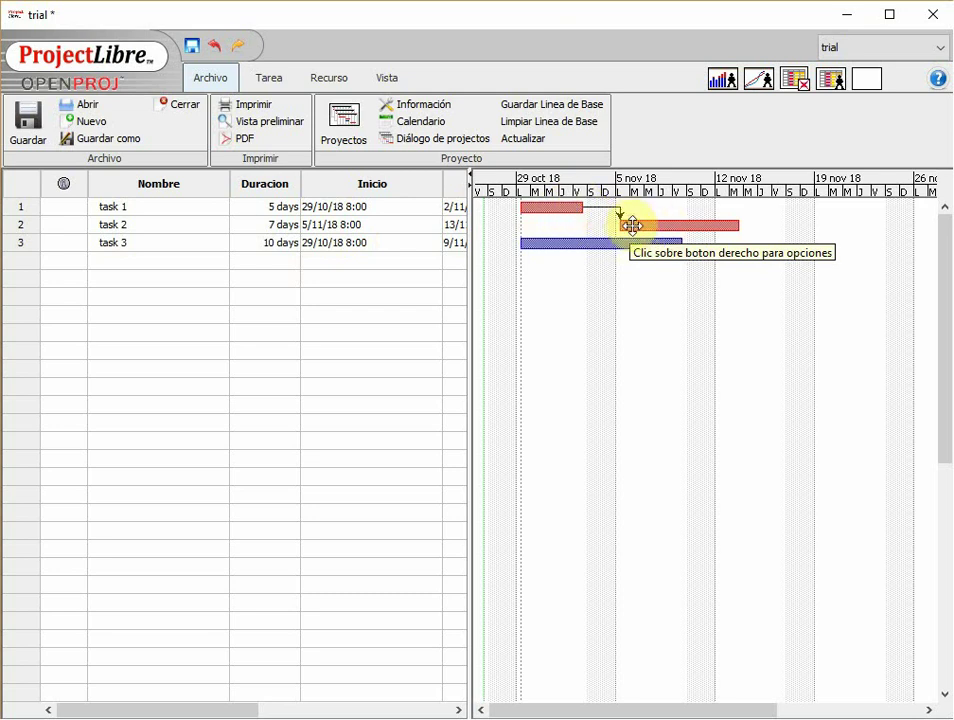
drag(630, 223, 610, 207)
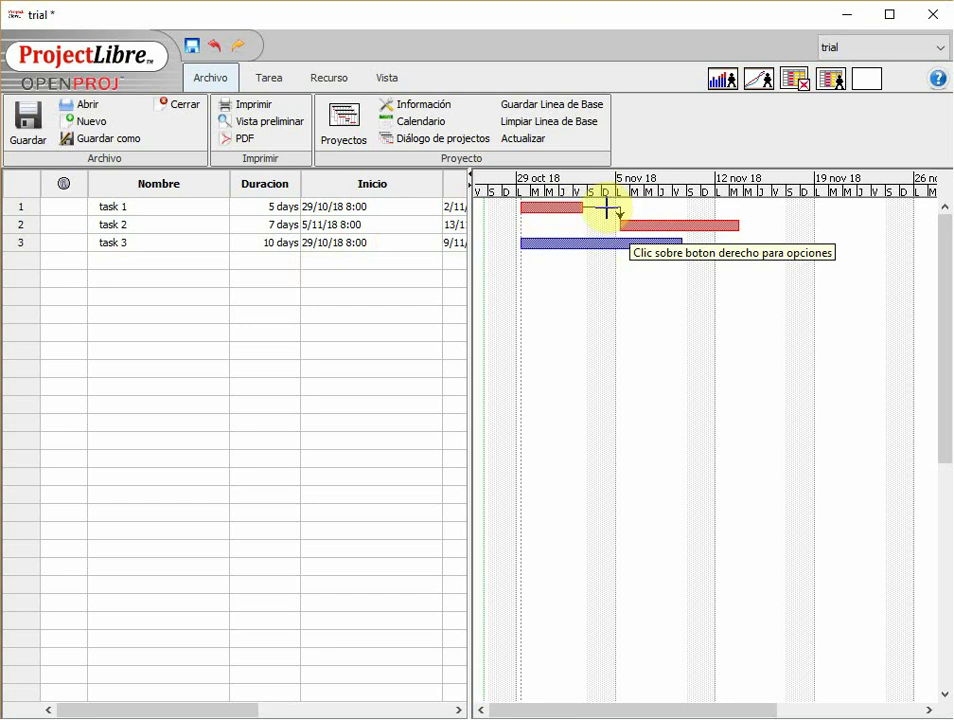
double_click(270, 208)
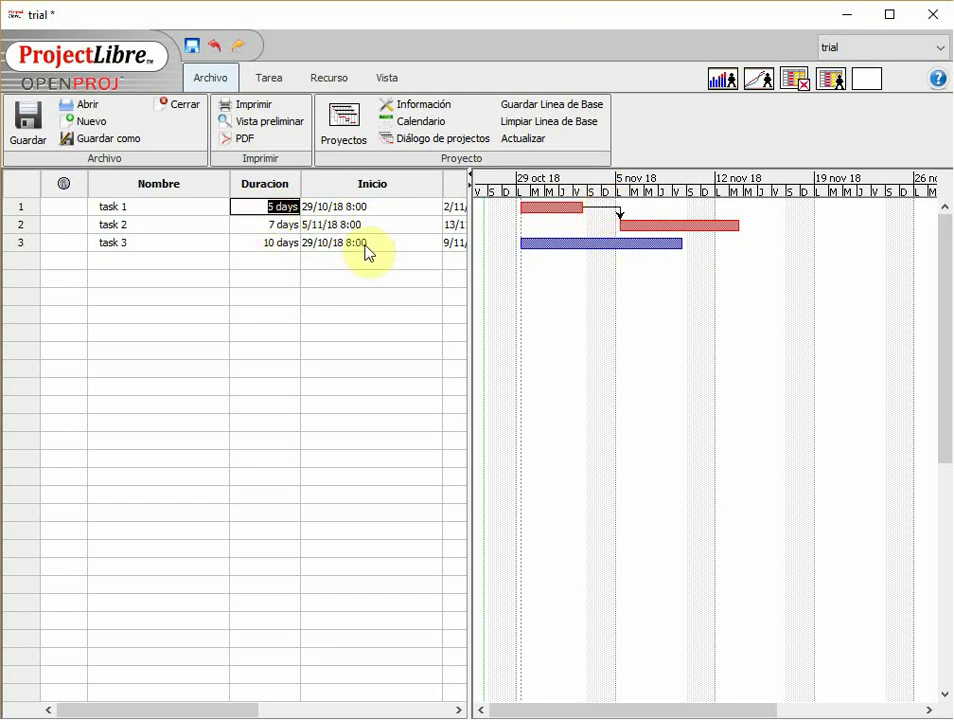
text(10)
key(Return)
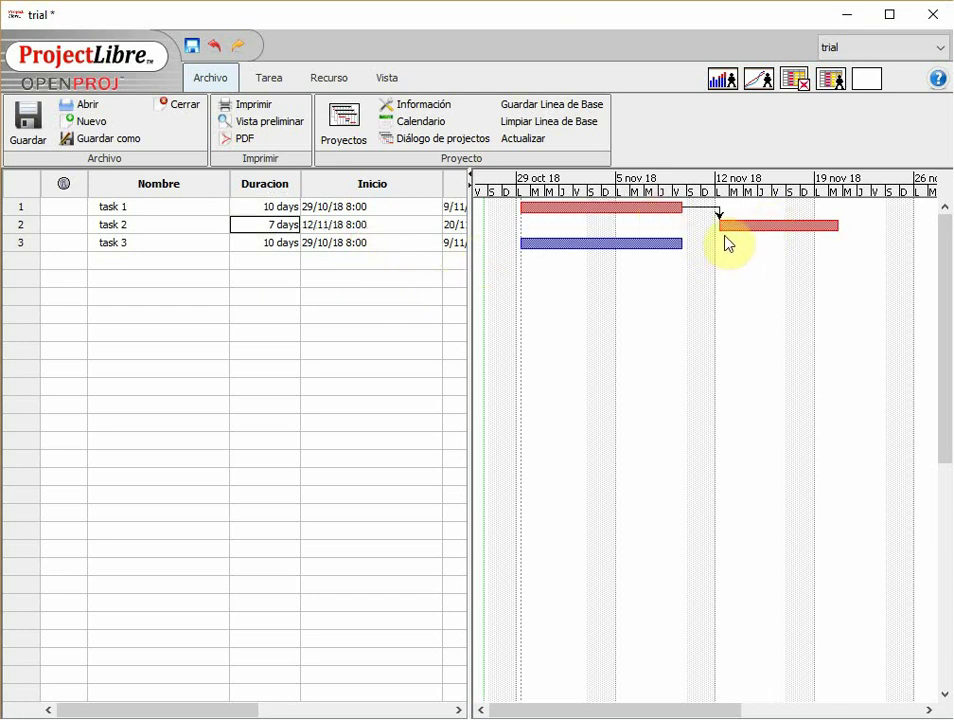
Step: Link task 1's bar to task 3's bar in the Gantt chart, making task 1 the predecessor of task 3
double_click(106, 224)
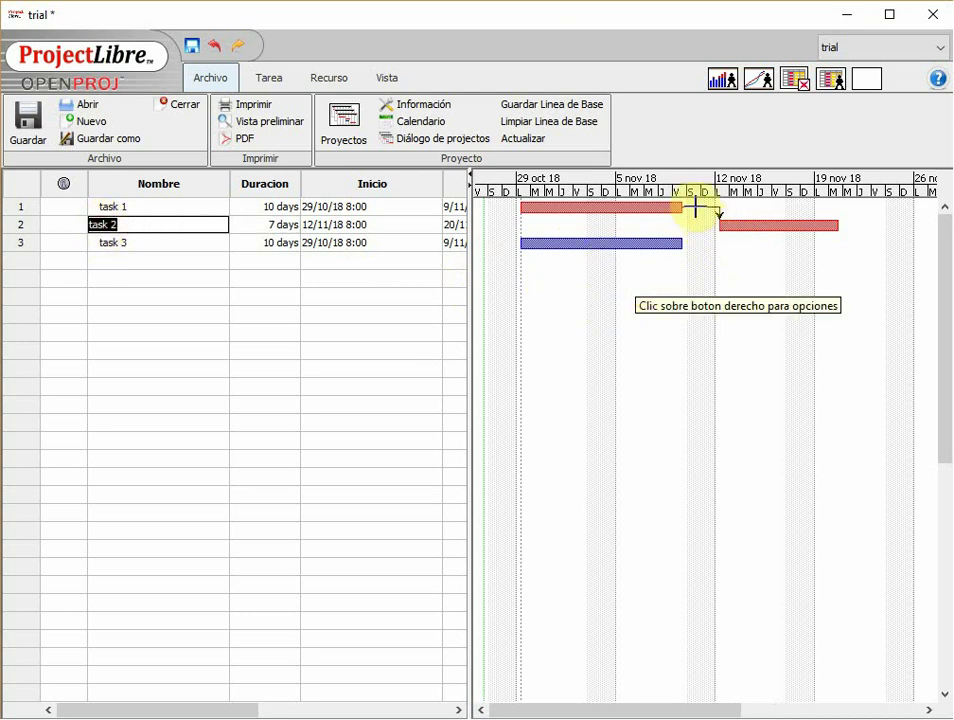
drag(206, 709, 150, 709)
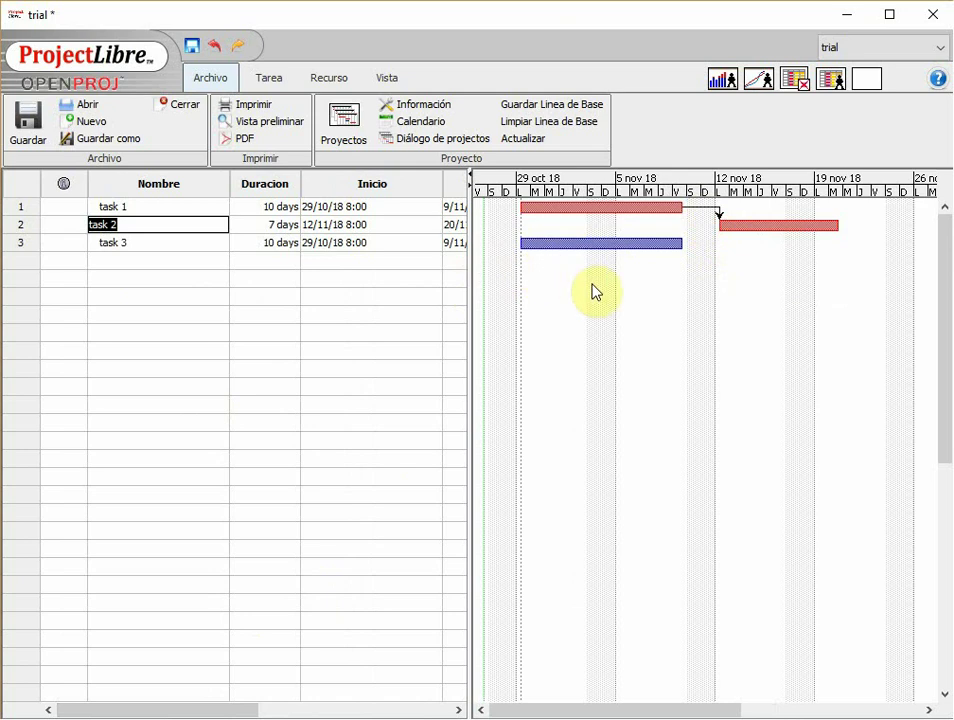
click(22, 247)
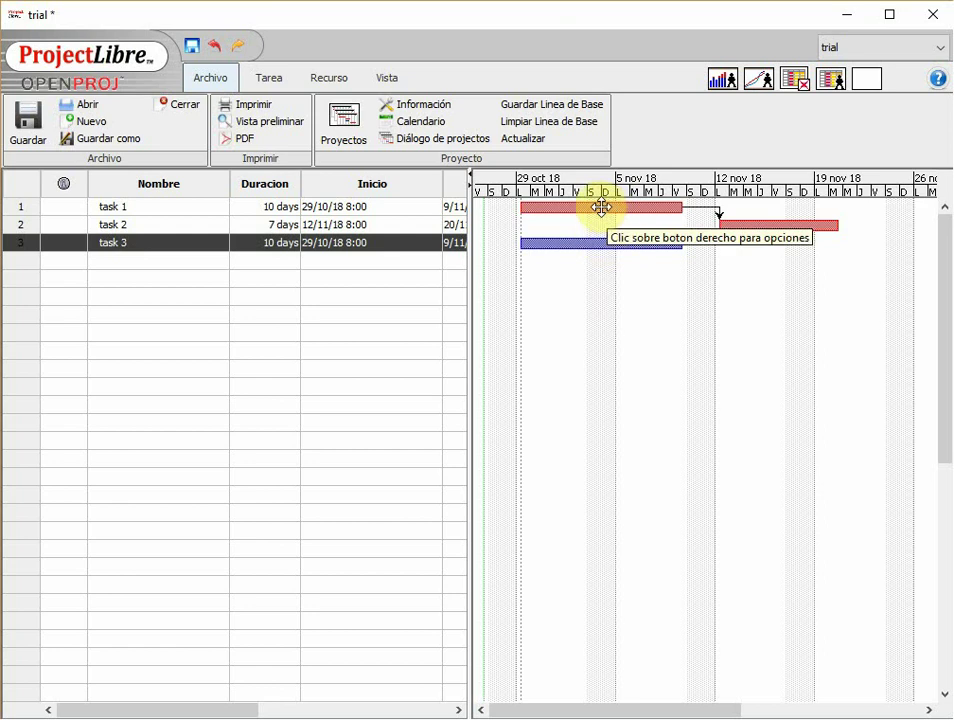
drag(602, 207, 607, 252)
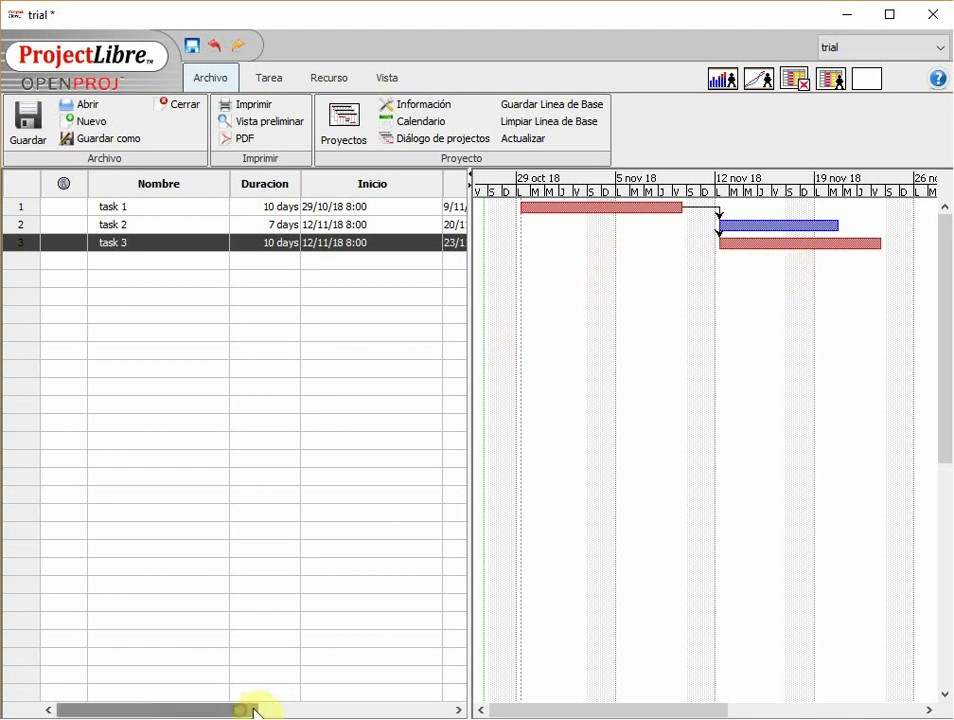
Step: Check the predecessor entered for task 3 in the task table
drag(251, 708, 426, 708)
double_click(243, 244)
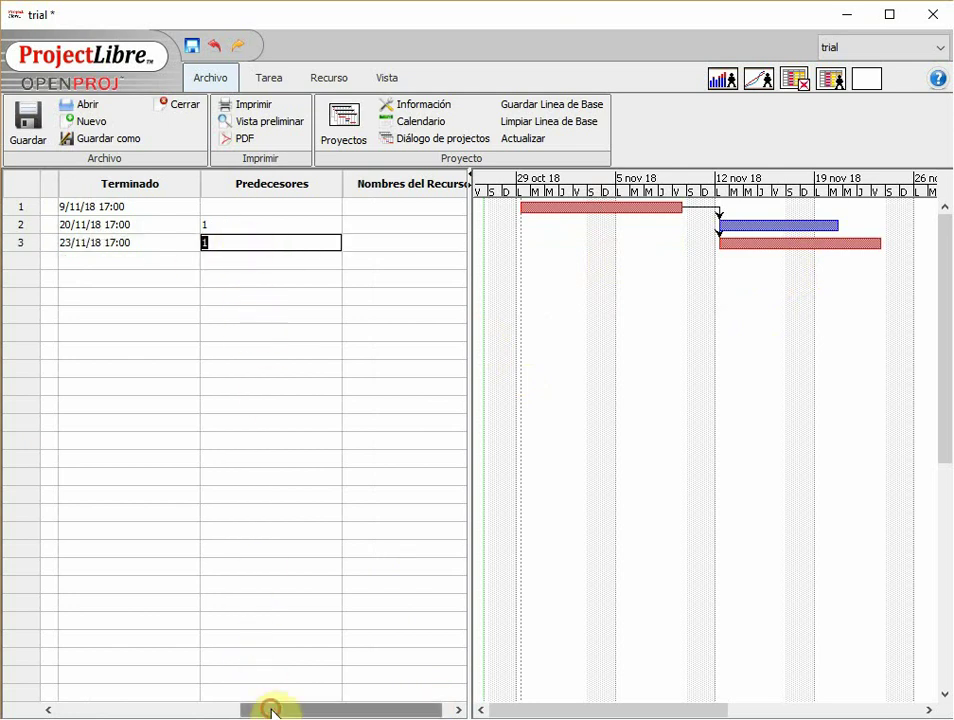
drag(270, 709, 92, 705)
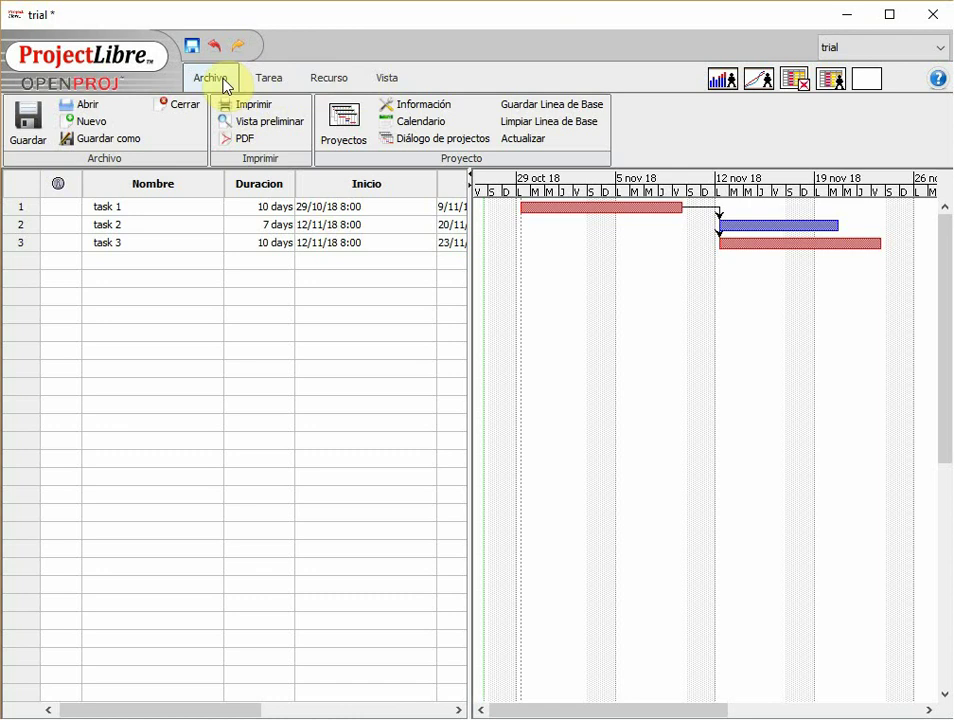
click(283, 79)
click(325, 80)
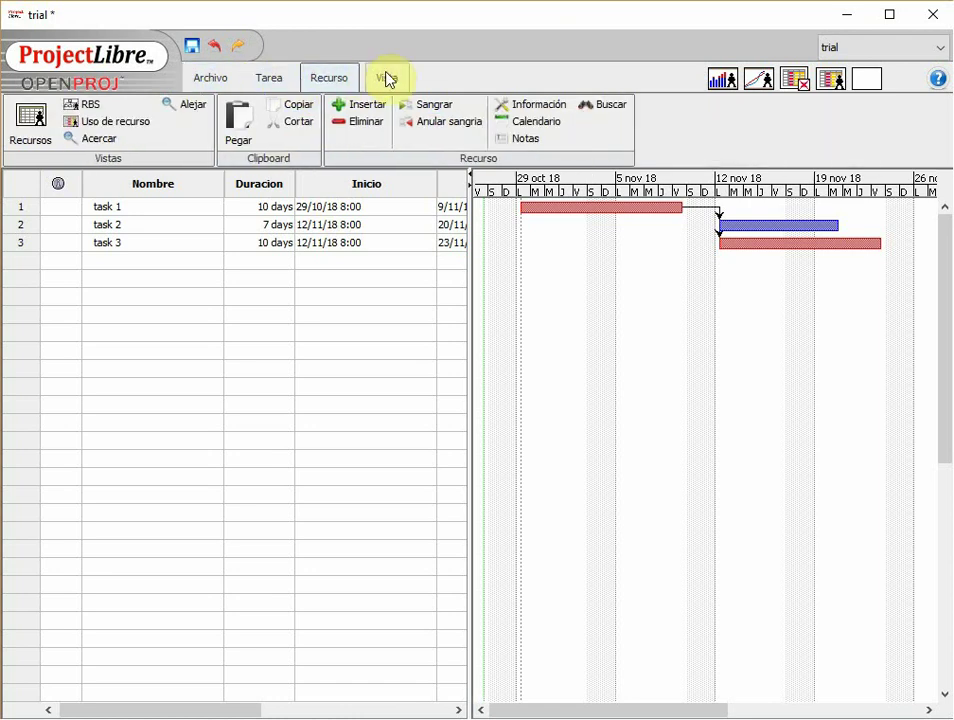
click(385, 78)
click(334, 80)
click(270, 80)
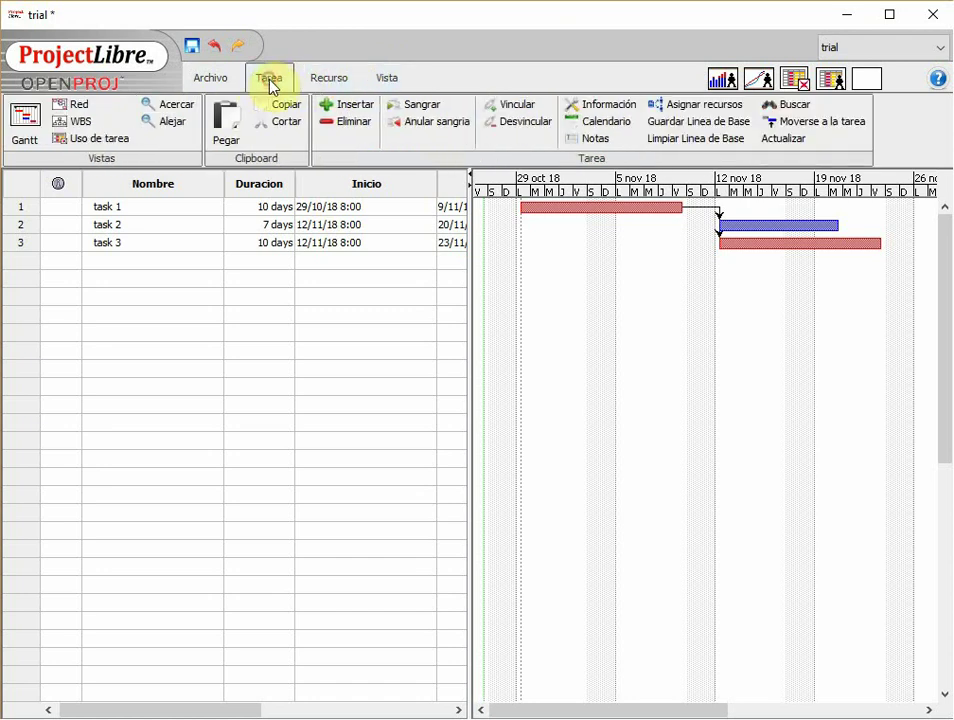
Step: Open the resource sheet and add three work resources, entering one team member's first name in each of the first three rows
click(330, 80)
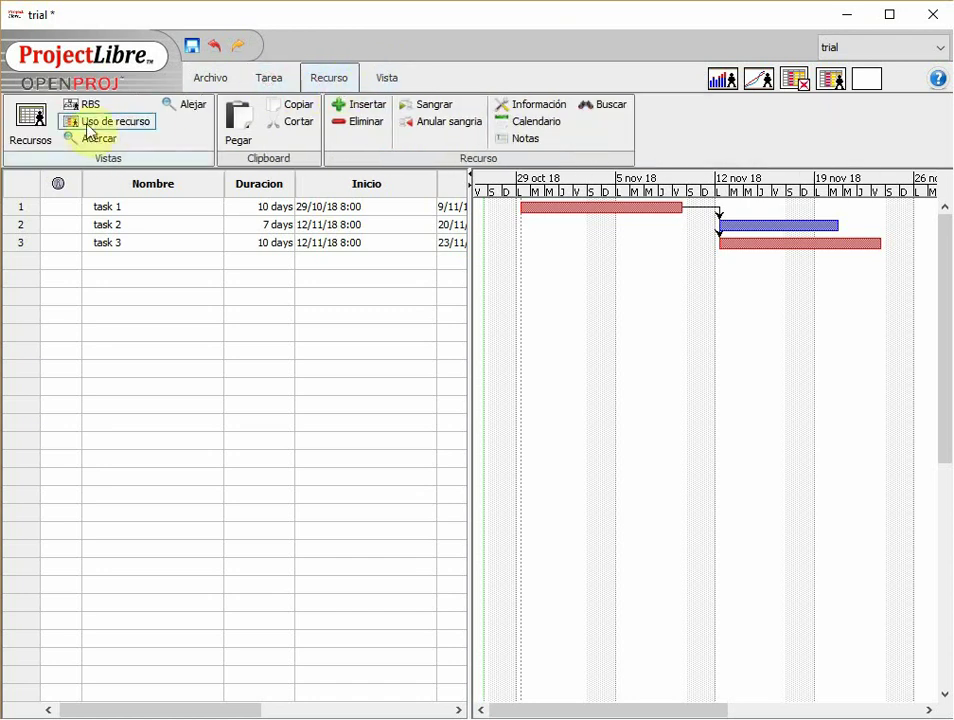
click(28, 125)
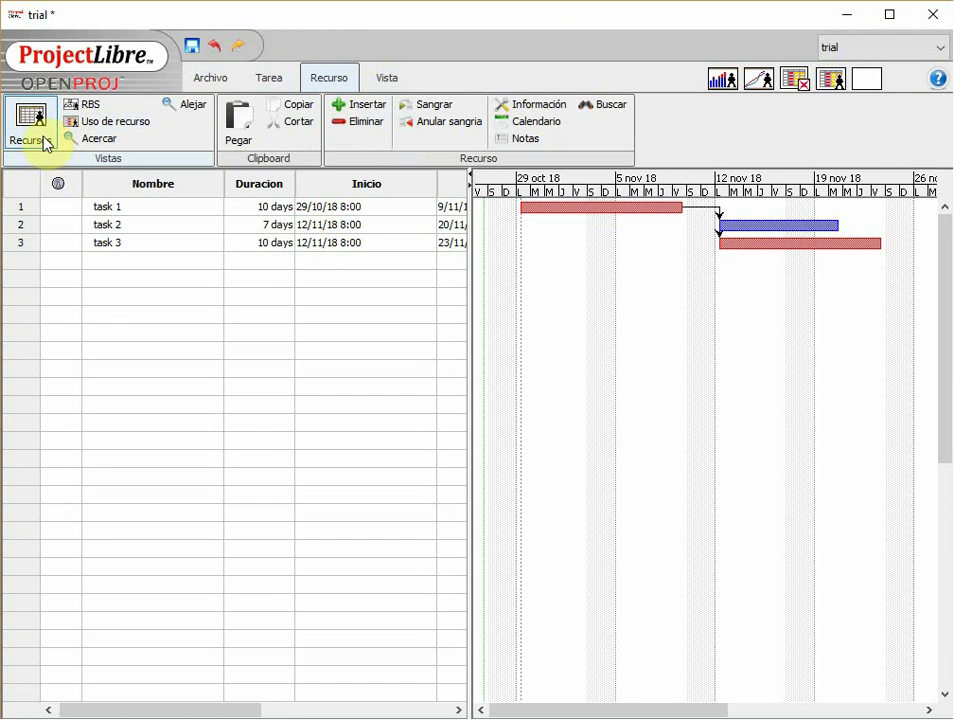
click(43, 137)
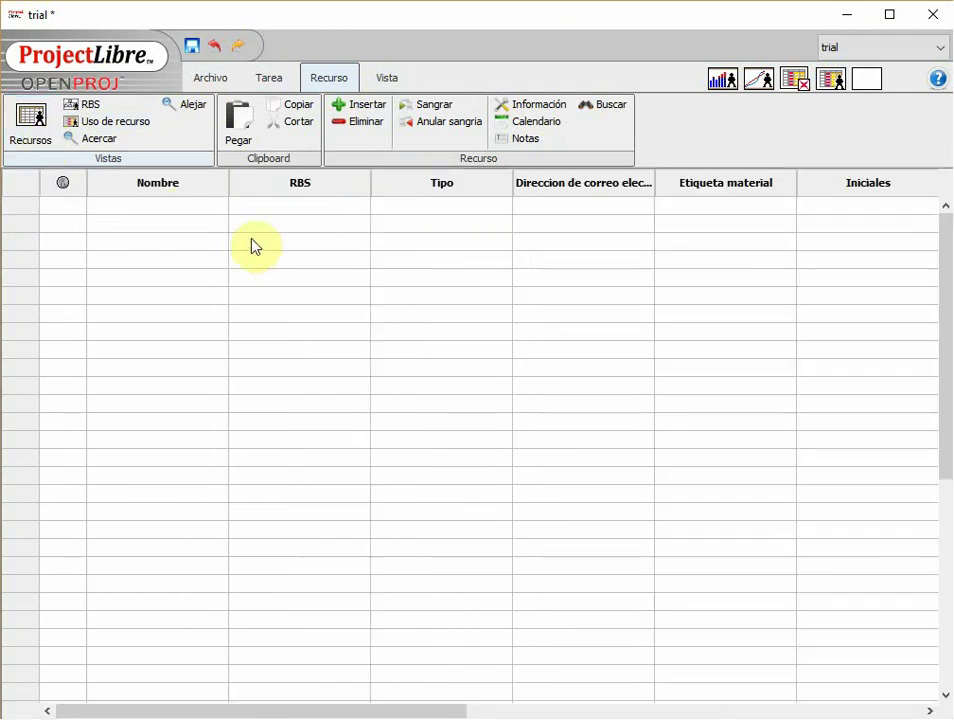
click(164, 218)
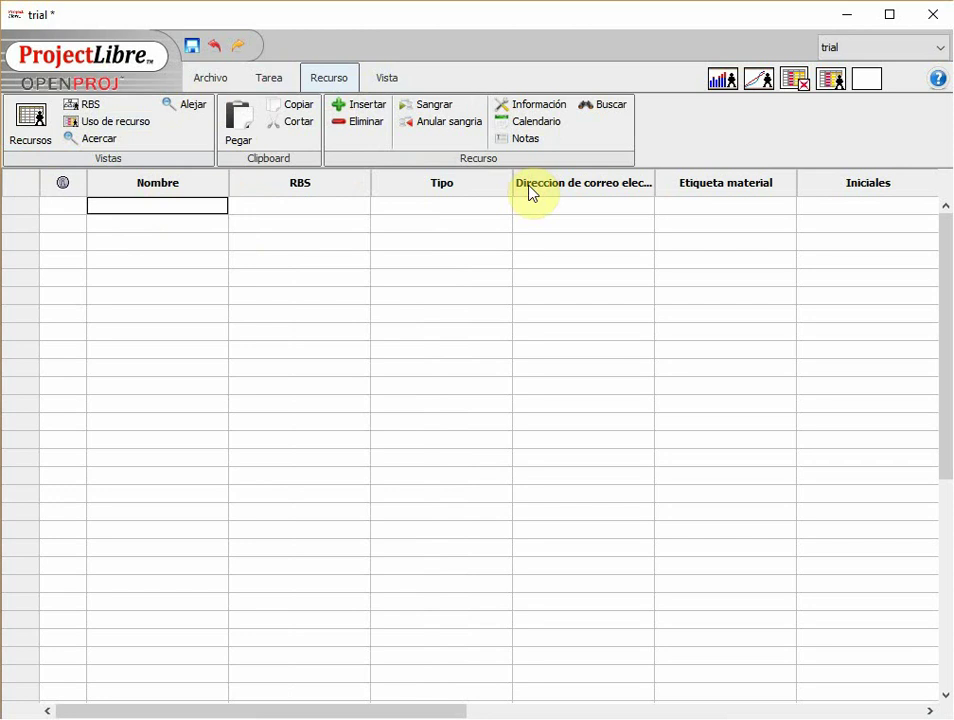
text(marc)
key(Return)
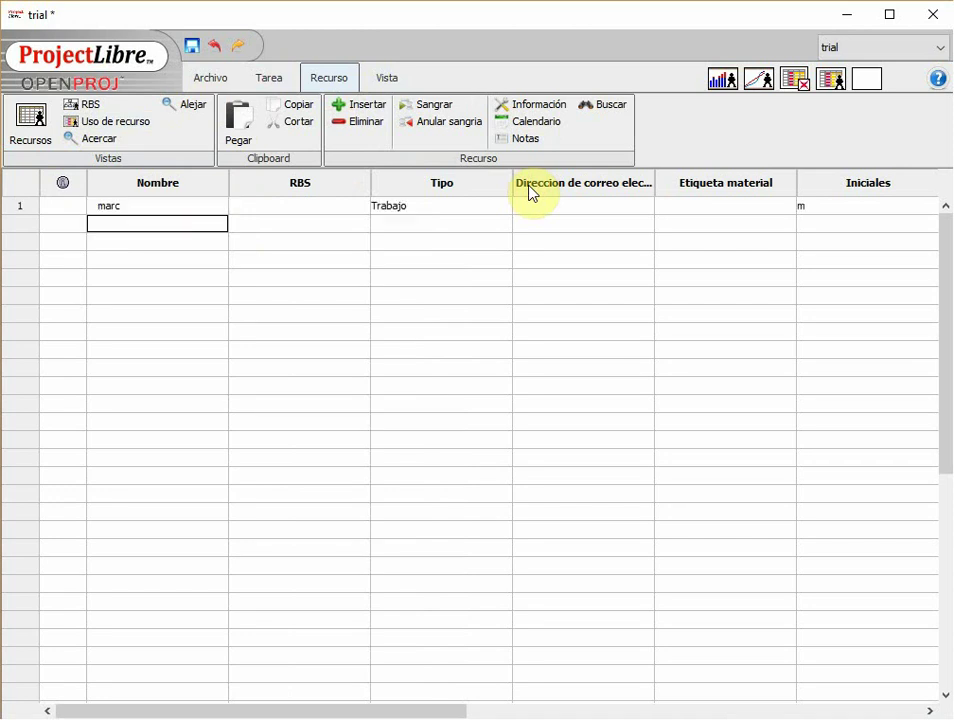
text(noemí)
key(Return)
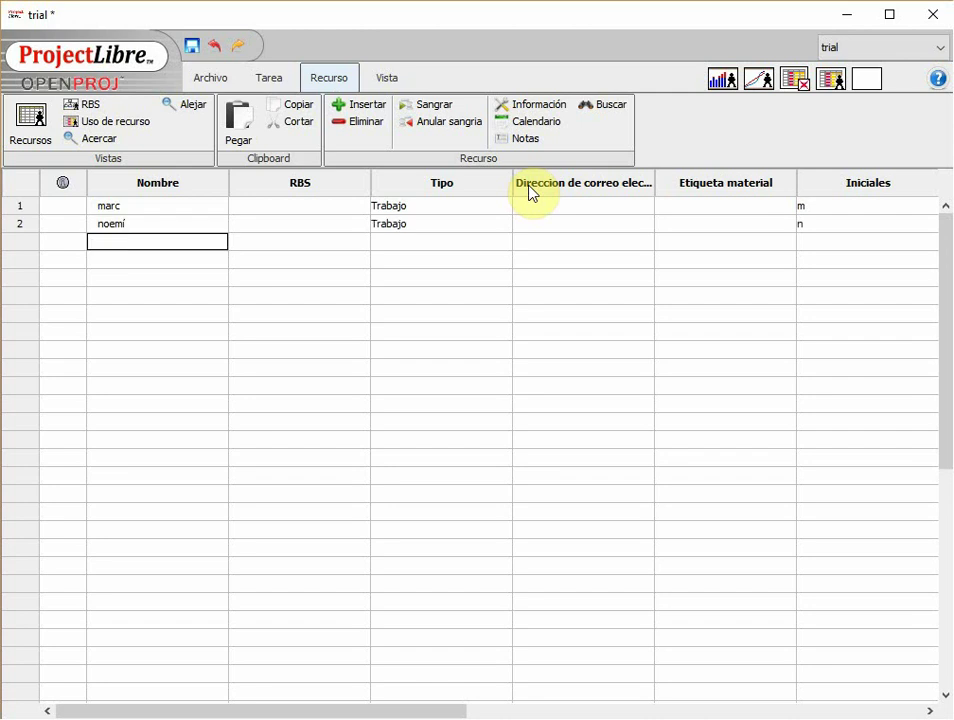
text(alberto)
key(Return)
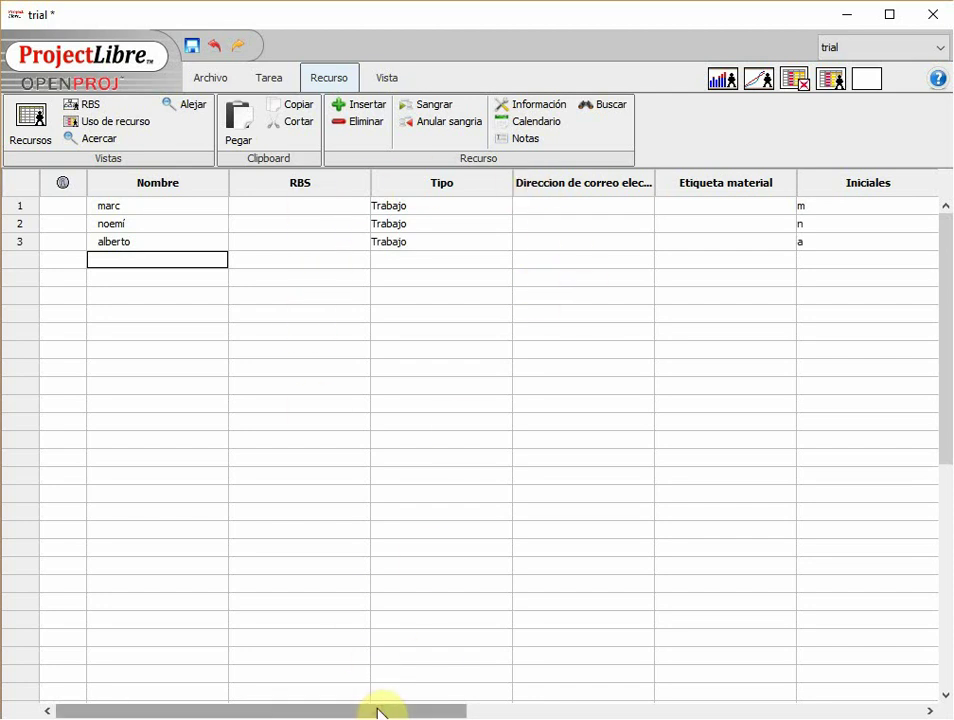
Step: Set the second resource's maximum units to 50%
drag(378, 710, 768, 714)
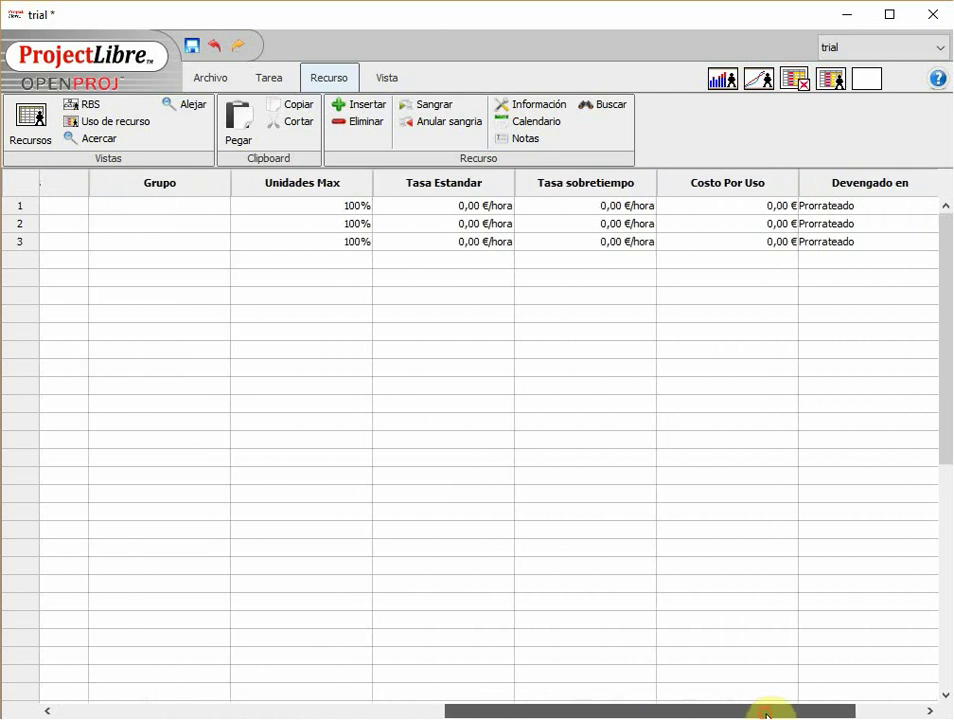
click(277, 205)
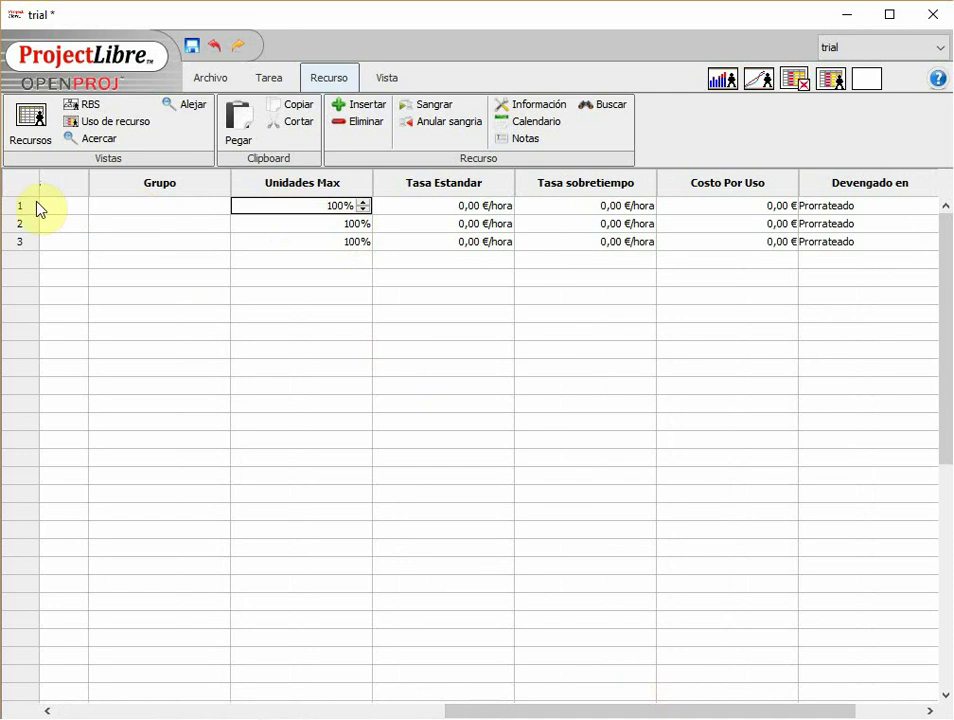
click(342, 223)
double_click(342, 223)
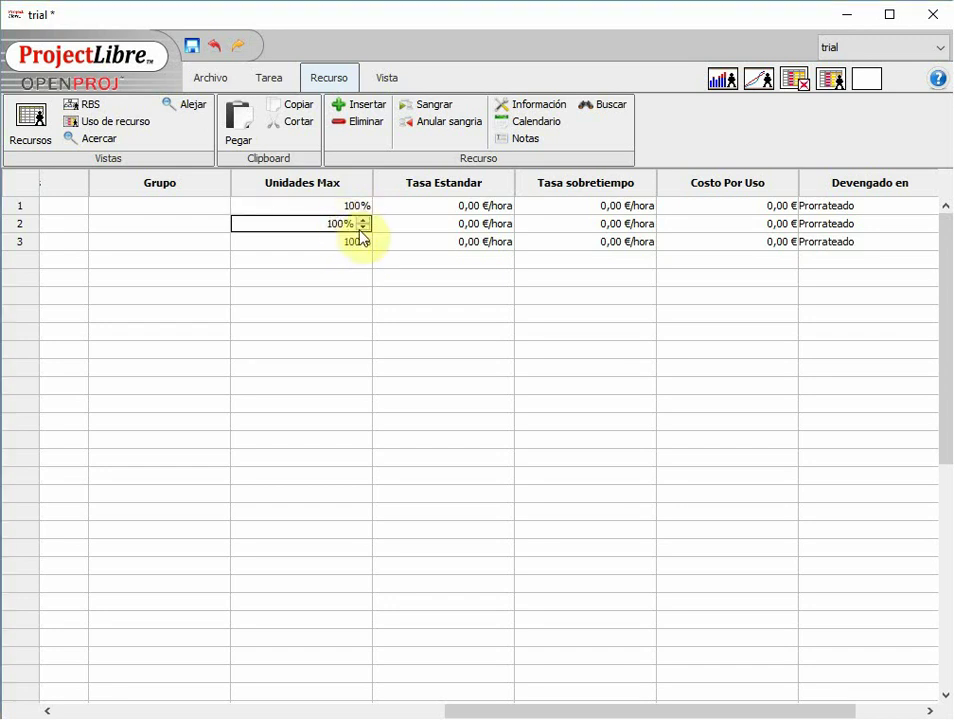
text(50)
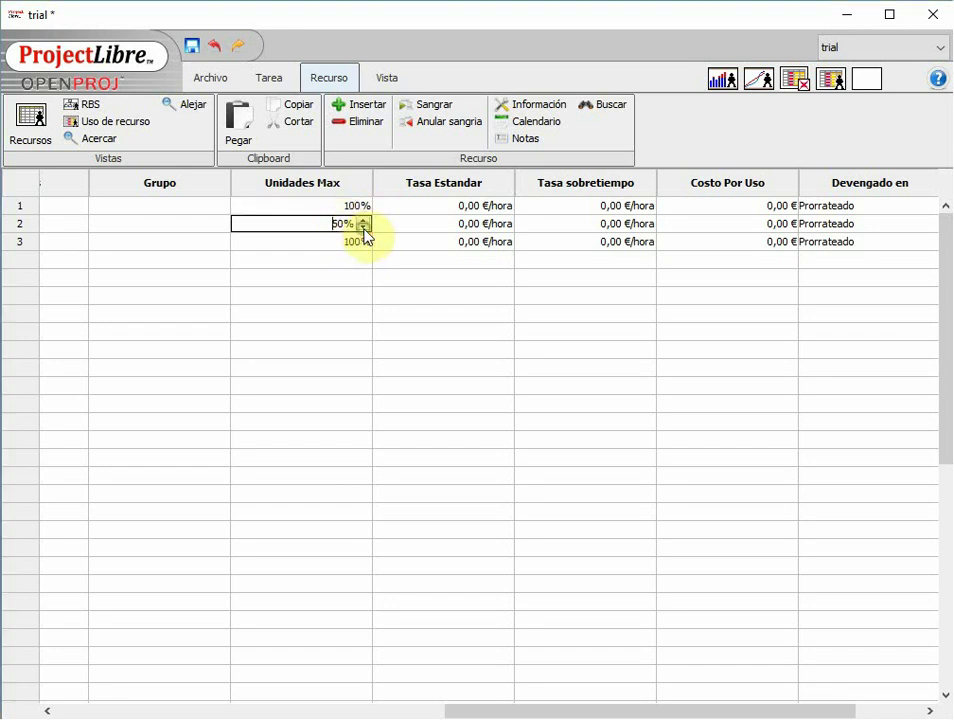
click(334, 279)
Step: Set the third resource's maximum units to 25%
click(358, 241)
click(369, 246)
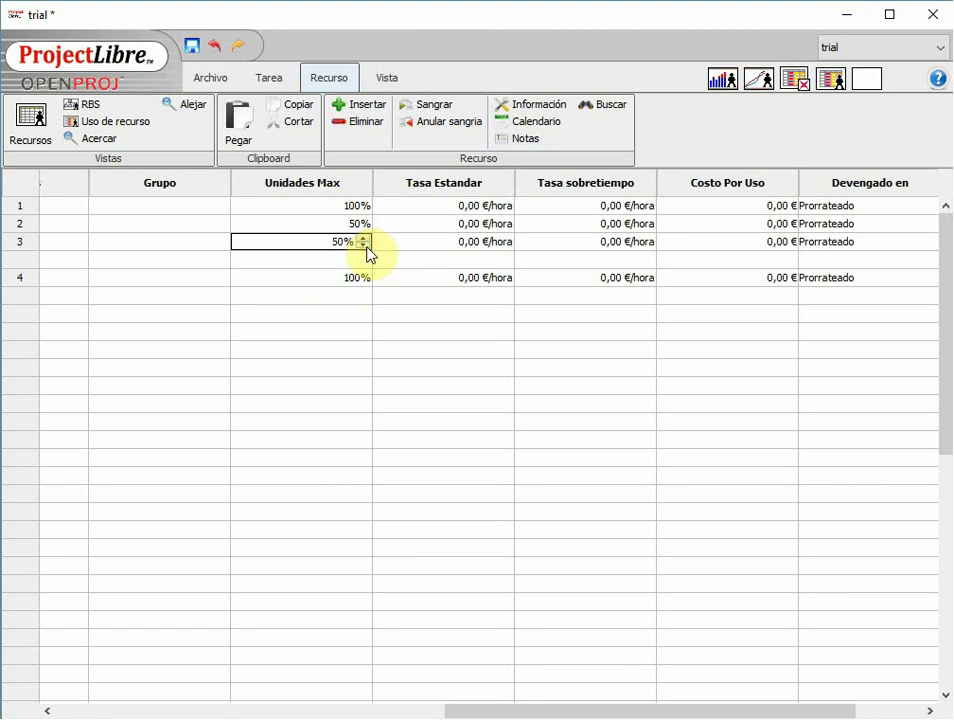
key(Delete)
key(Delete)
text(25)
key(Return)
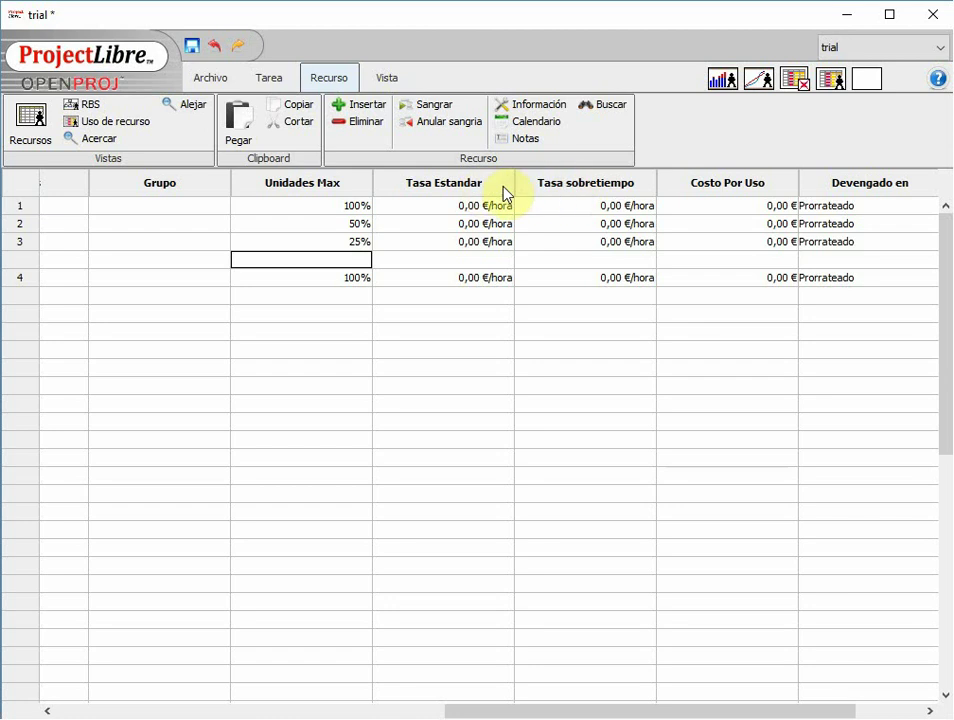
Step: Set the standard rates to 1000 €/hora for the first resource, 3000 €/hora for the second and 2000 €/hora for the third
click(465, 186)
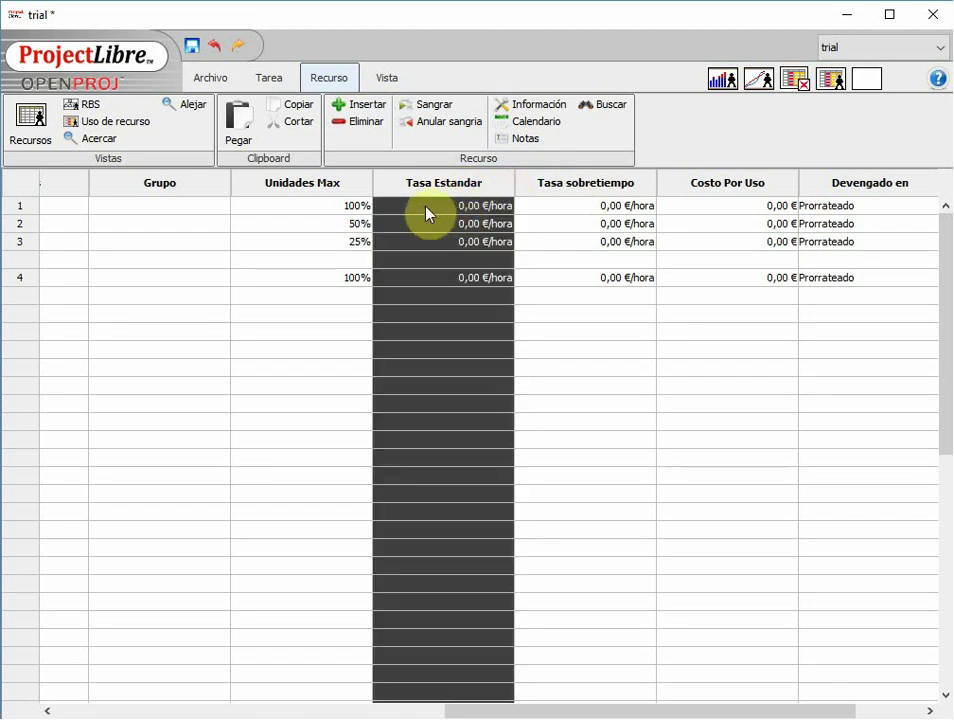
click(424, 204)
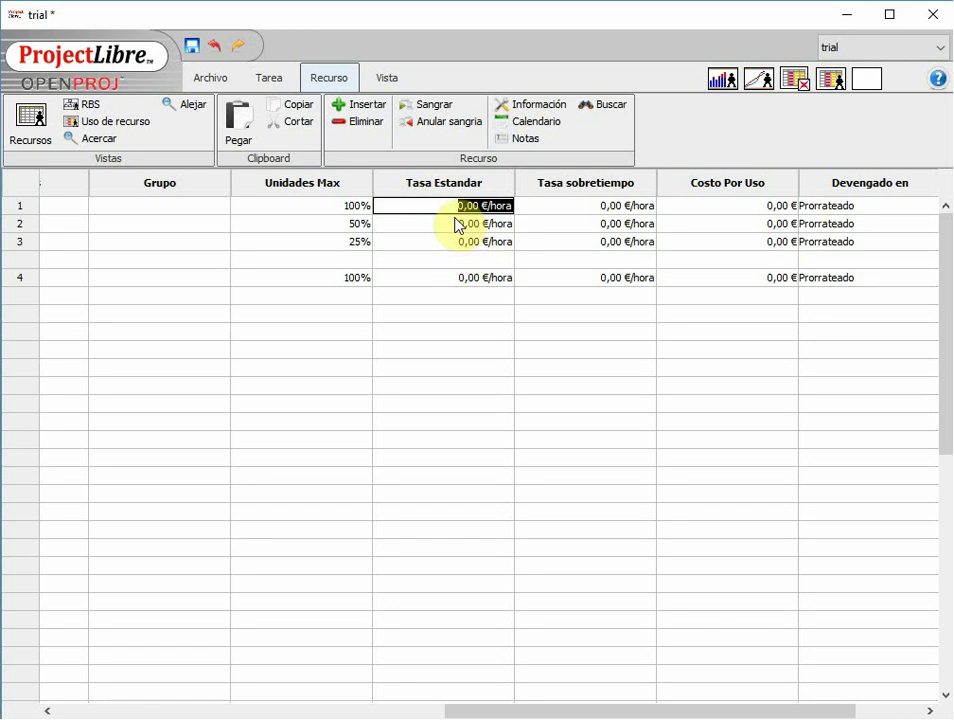
click(462, 206)
text(100)
key(Return)
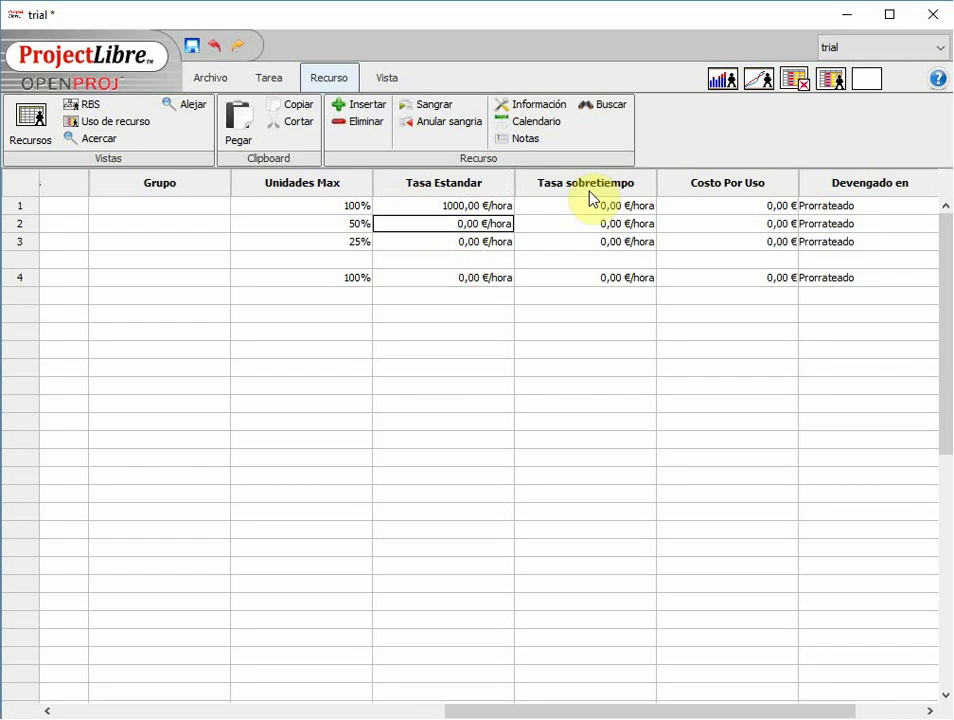
text(300)
key(Return)
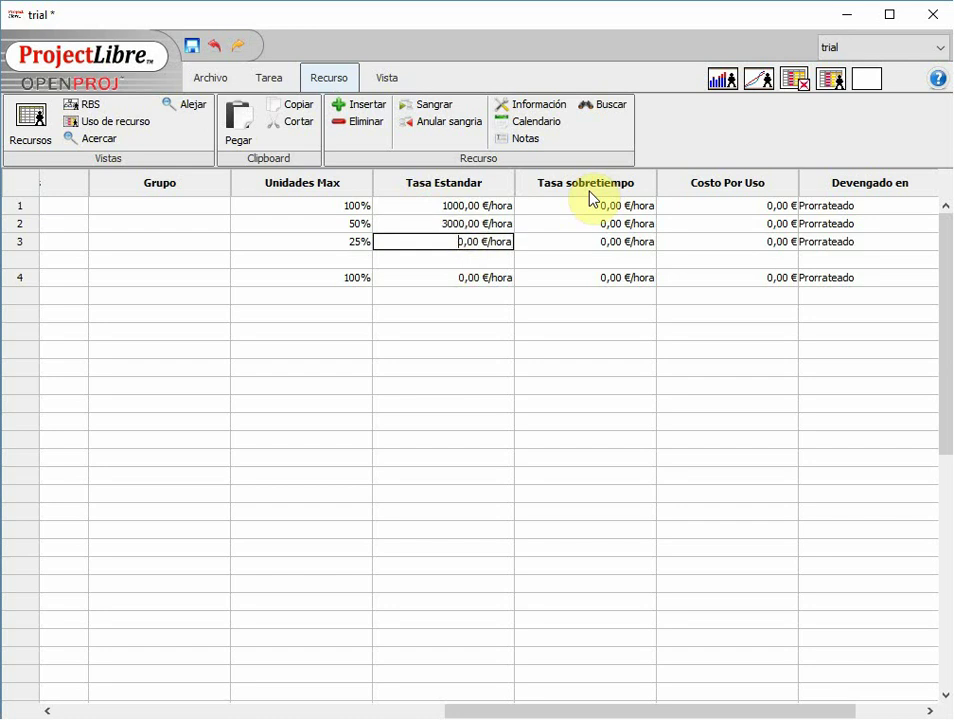
text(200)
key(Return)
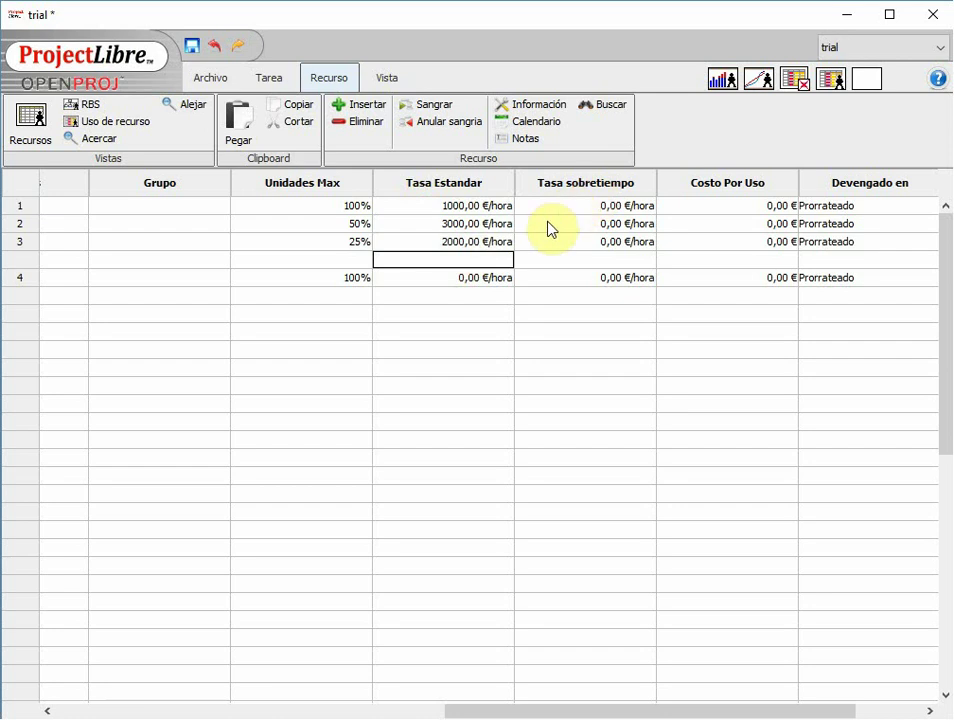
Step: Examine the overtime rates of the three resources and review their name entries in the resource sheet
click(581, 186)
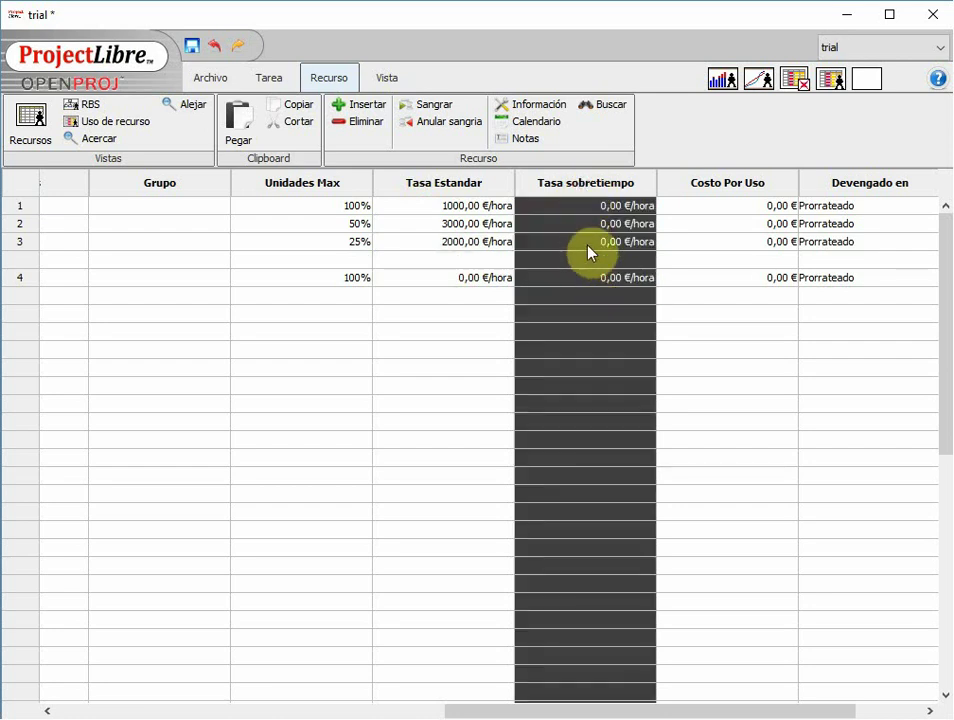
click(613, 205)
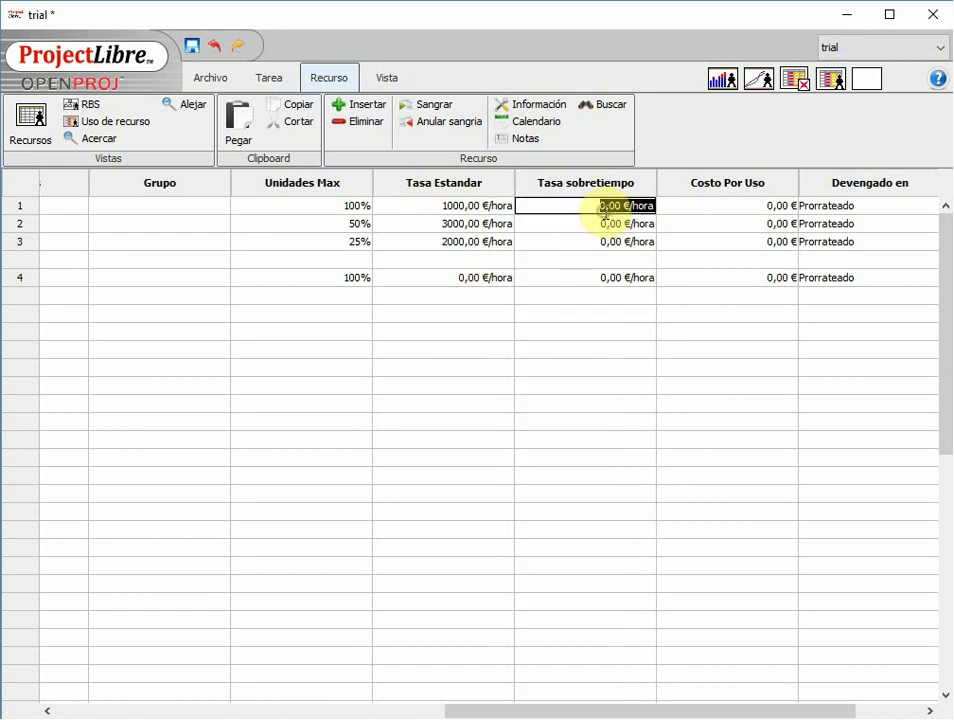
click(611, 226)
click(613, 242)
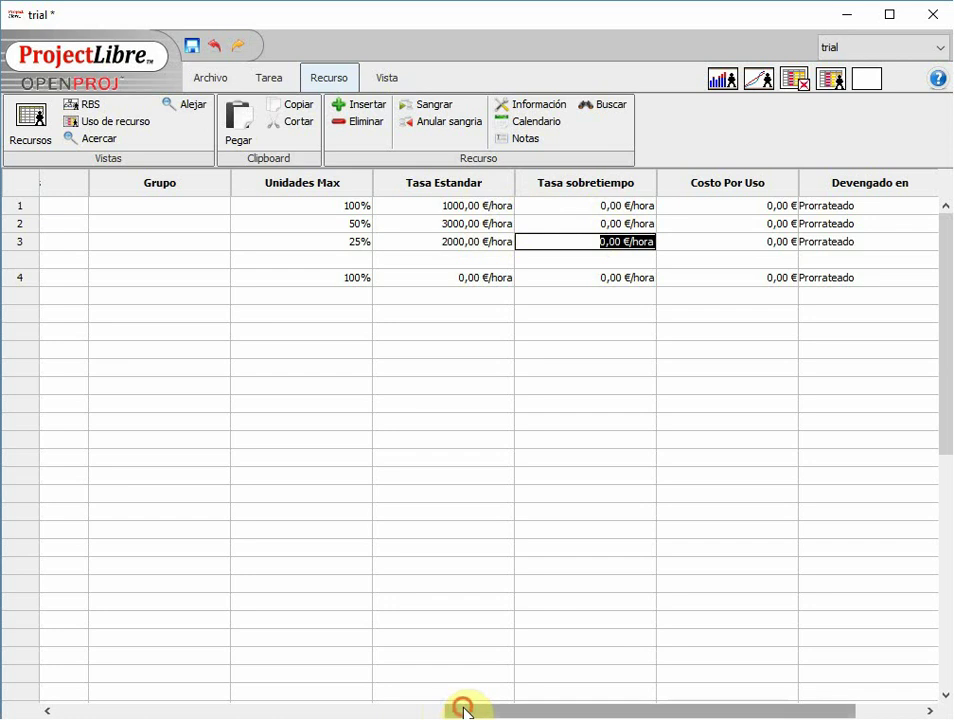
drag(460, 709, 40, 700)
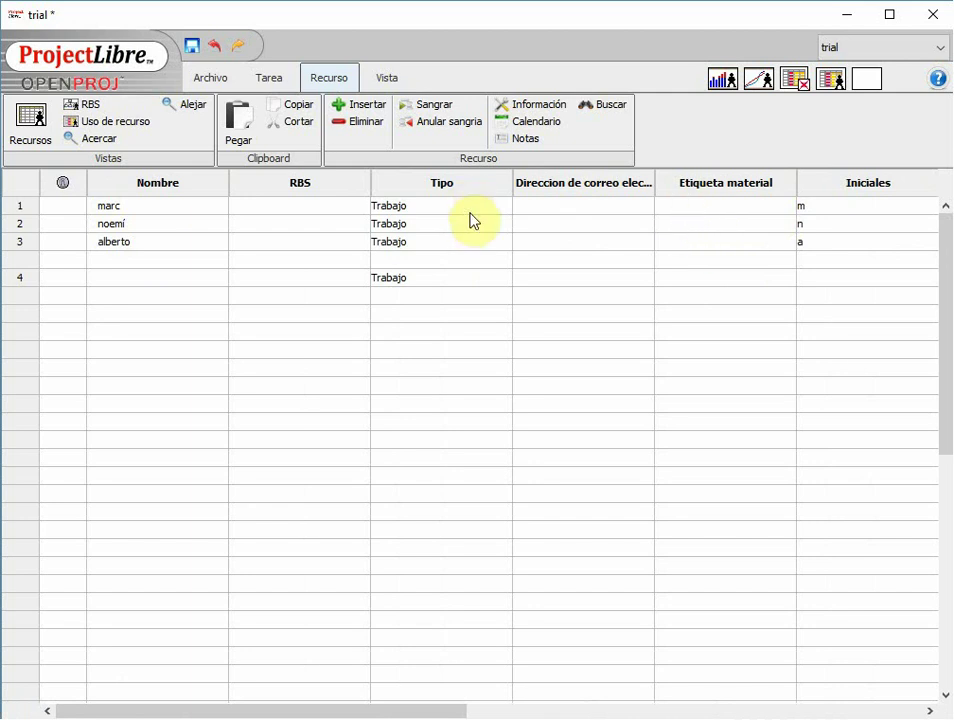
double_click(132, 206)
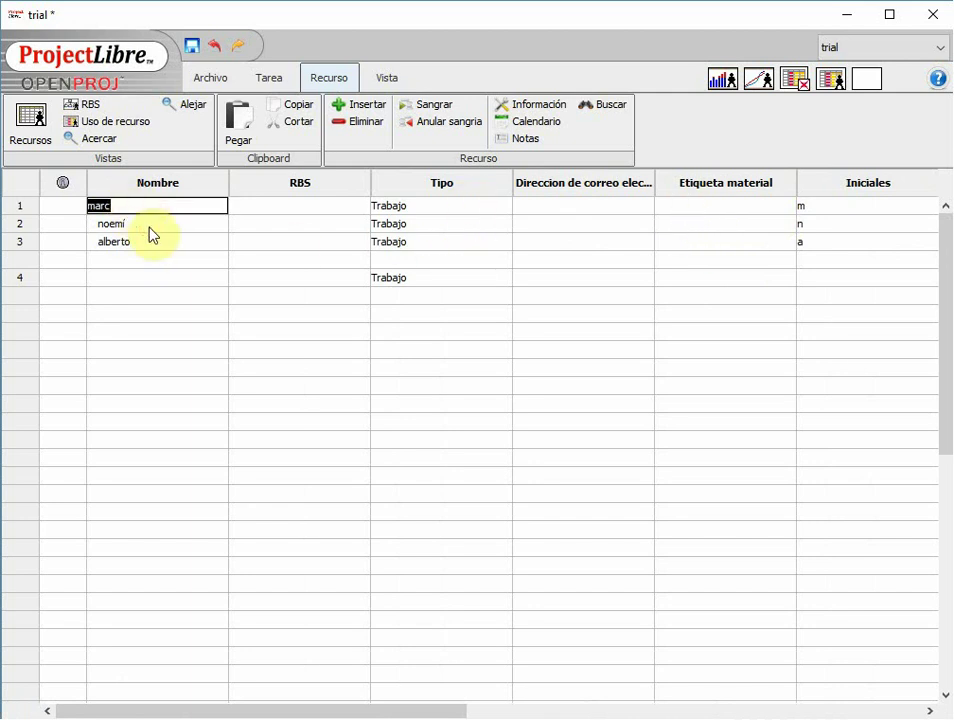
click(155, 244)
double_click(207, 241)
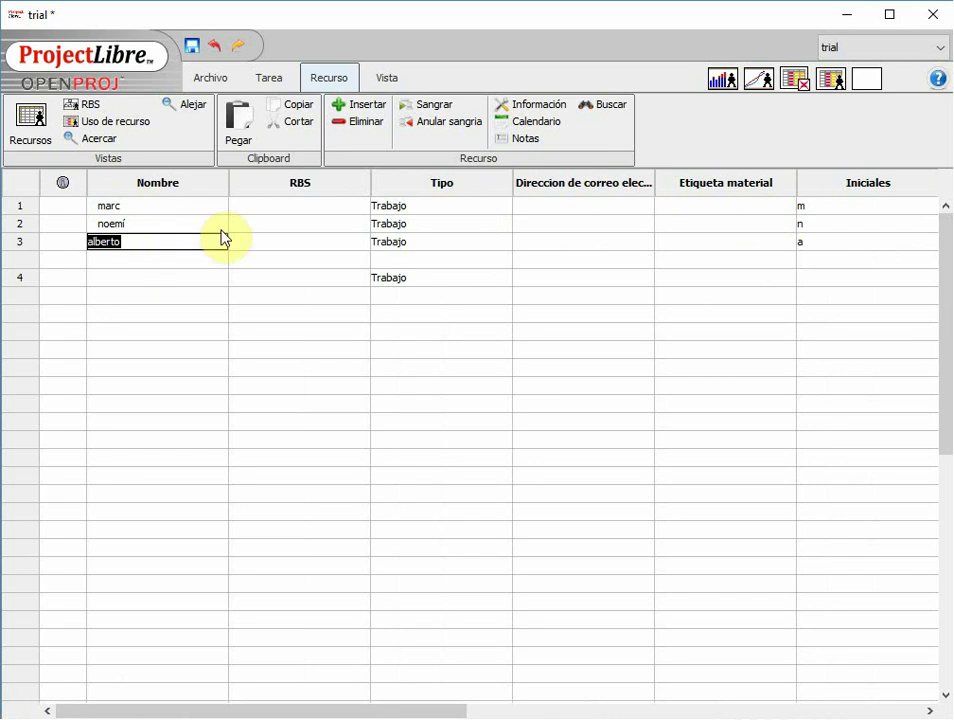
Step: Return to the Gantt view and assign the second resource to task 1 by entering that person's name
click(272, 85)
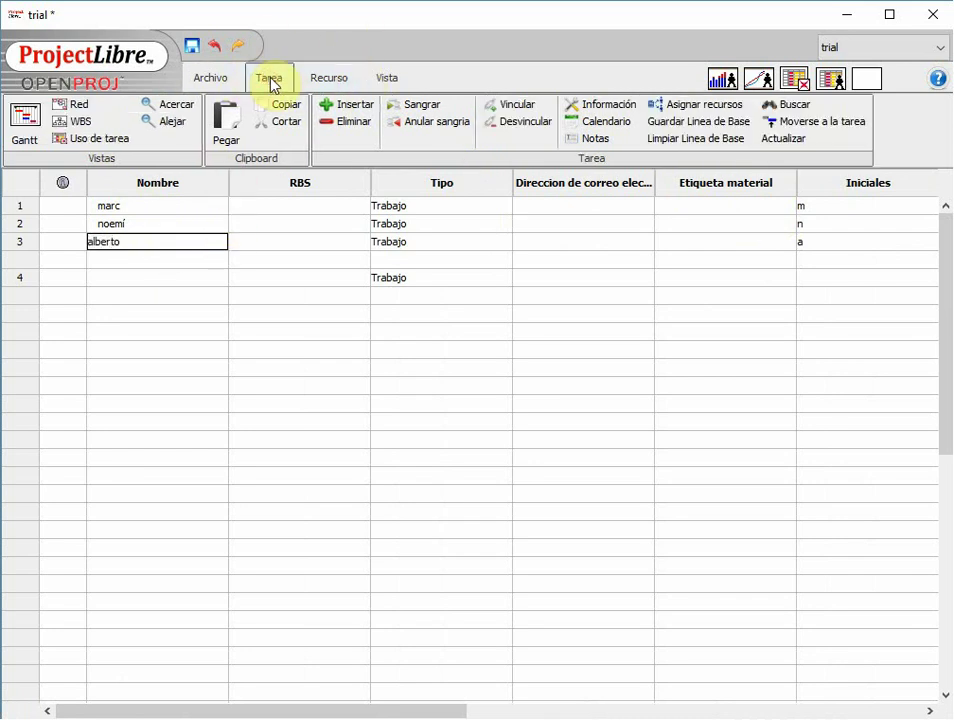
click(26, 140)
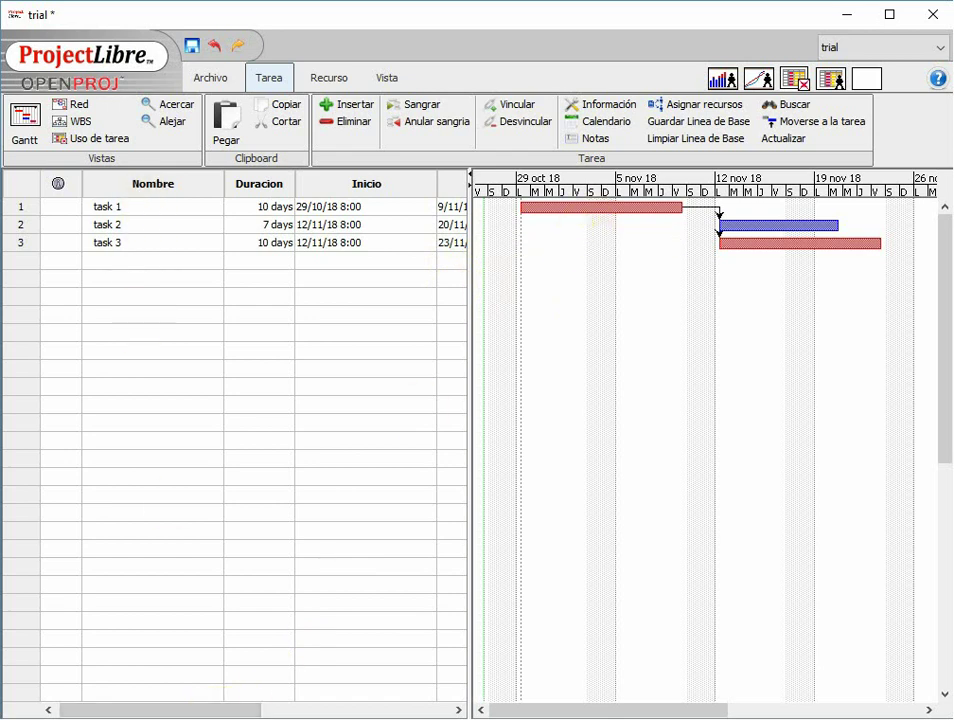
drag(209, 706, 454, 709)
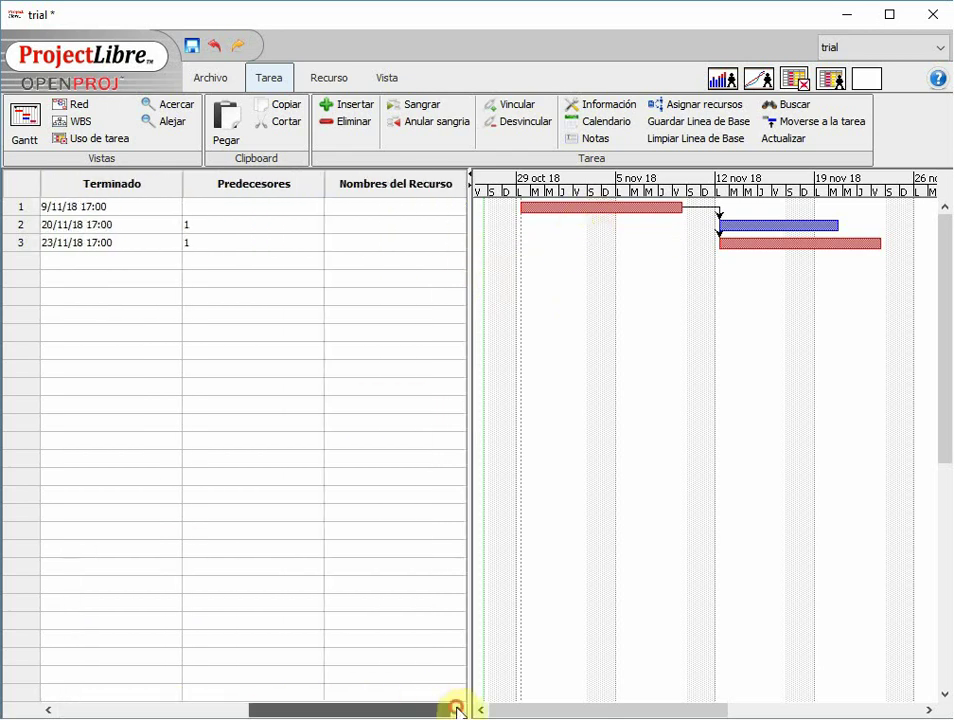
click(366, 207)
text(noemi)
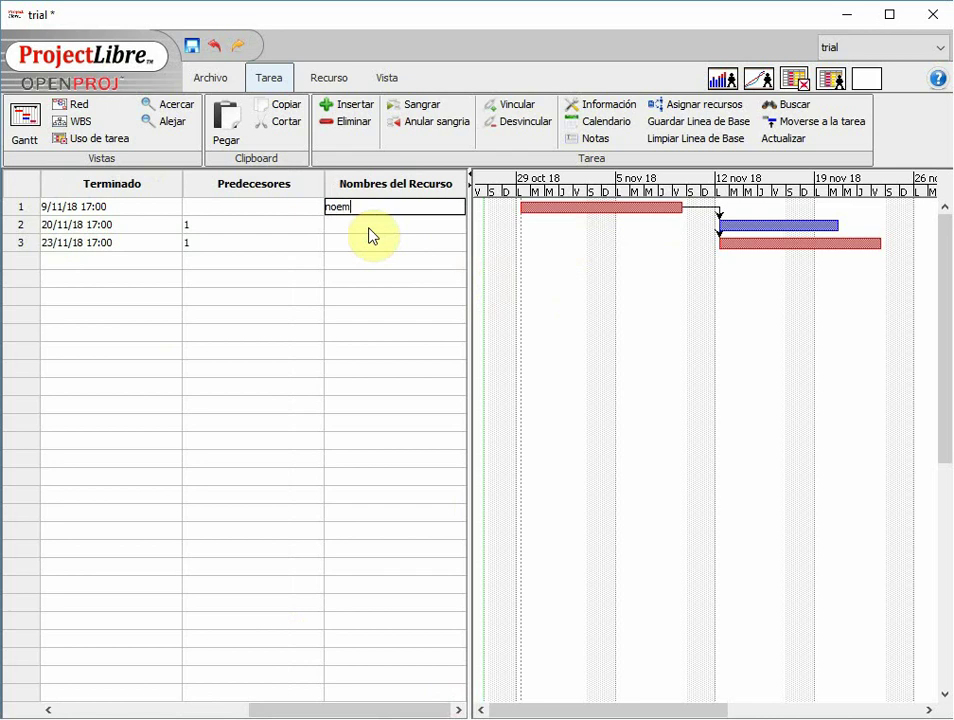
key(Return)
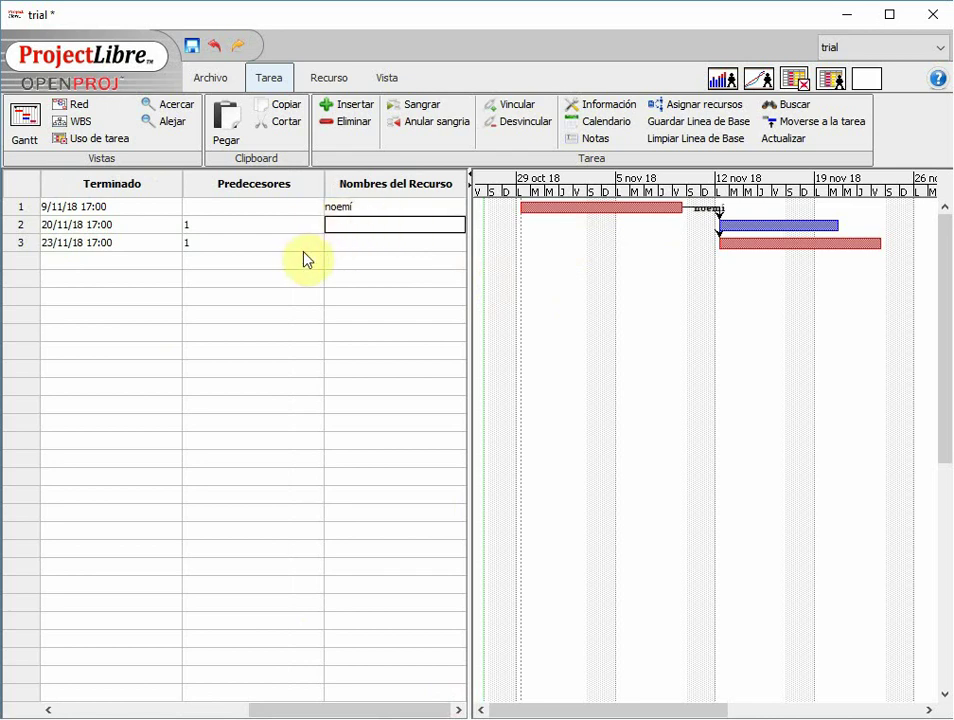
Step: Assign the first resource to task 2, and both the first and third resources to task 3, separating their names with a semicolon
text(marc)
key(Return)
text(marc;)
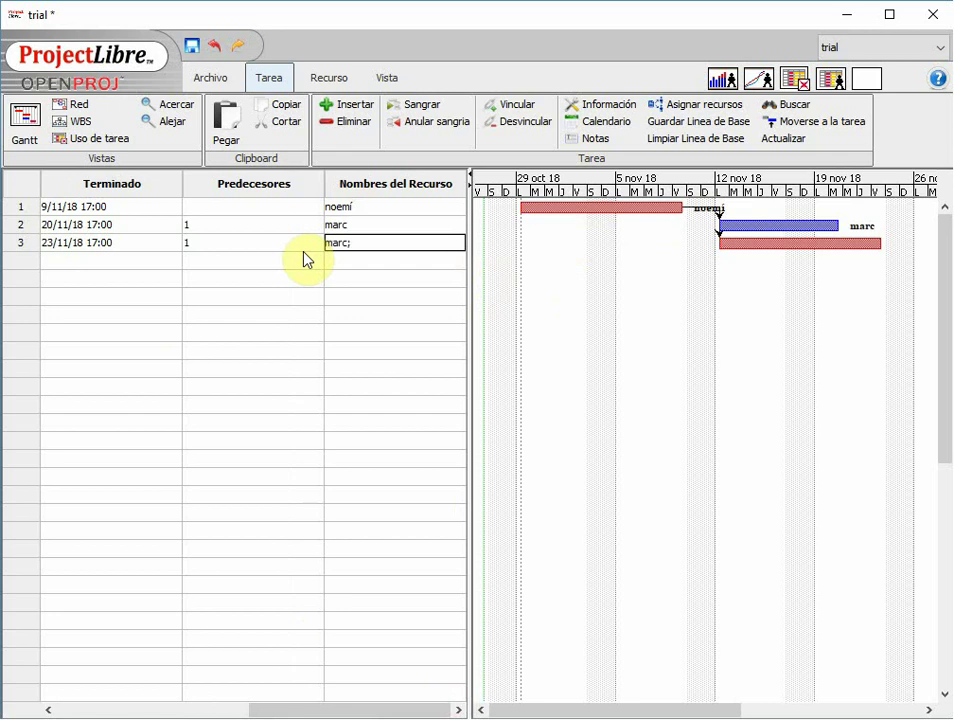
text(alberto)
key(Return)
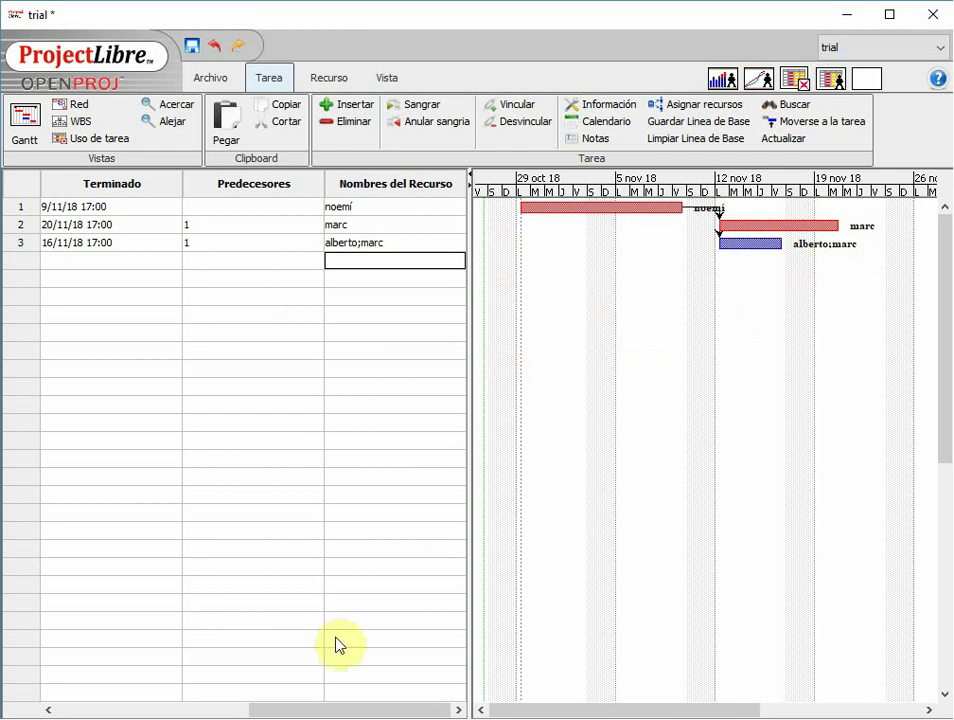
Step: Review the task table's name, duration, predecessor and resource name columns in the Gantt view
drag(341, 709, 105, 710)
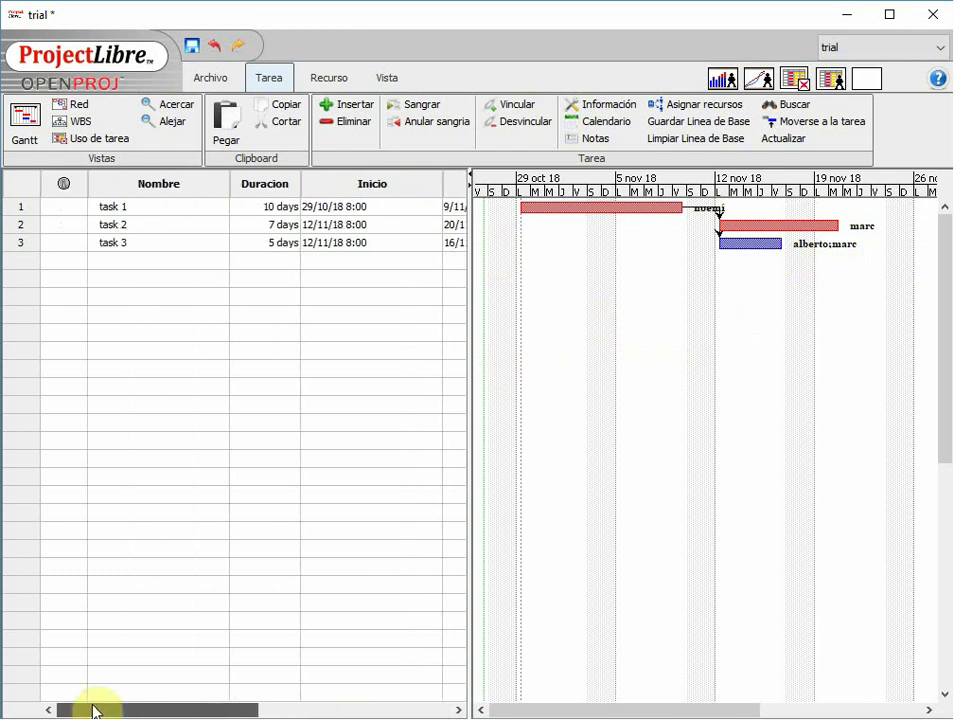
click(135, 190)
click(265, 190)
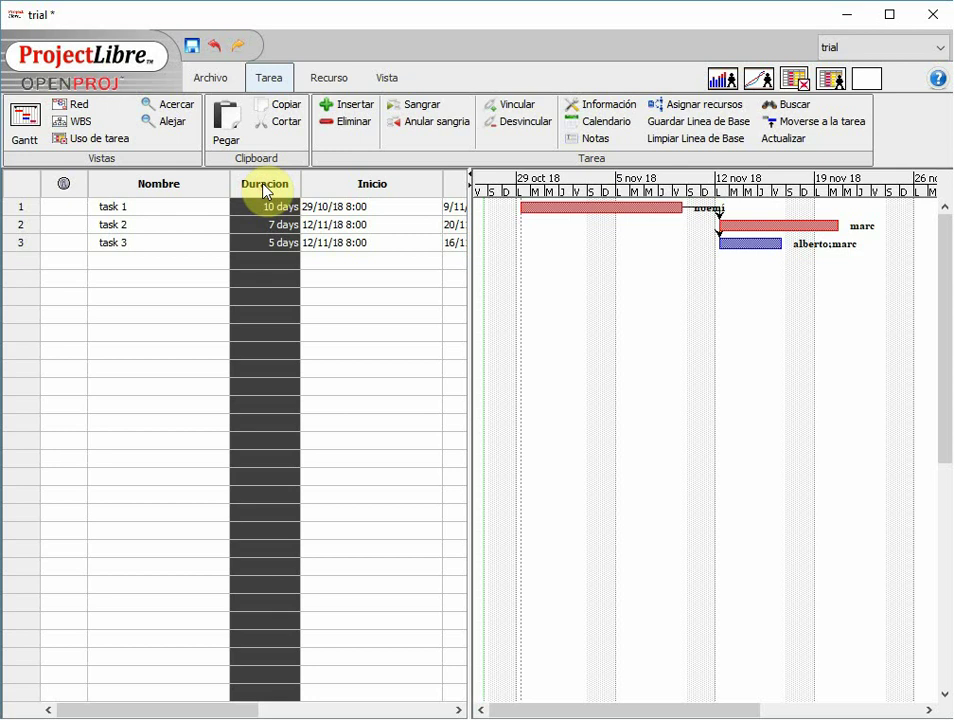
drag(252, 708, 395, 710)
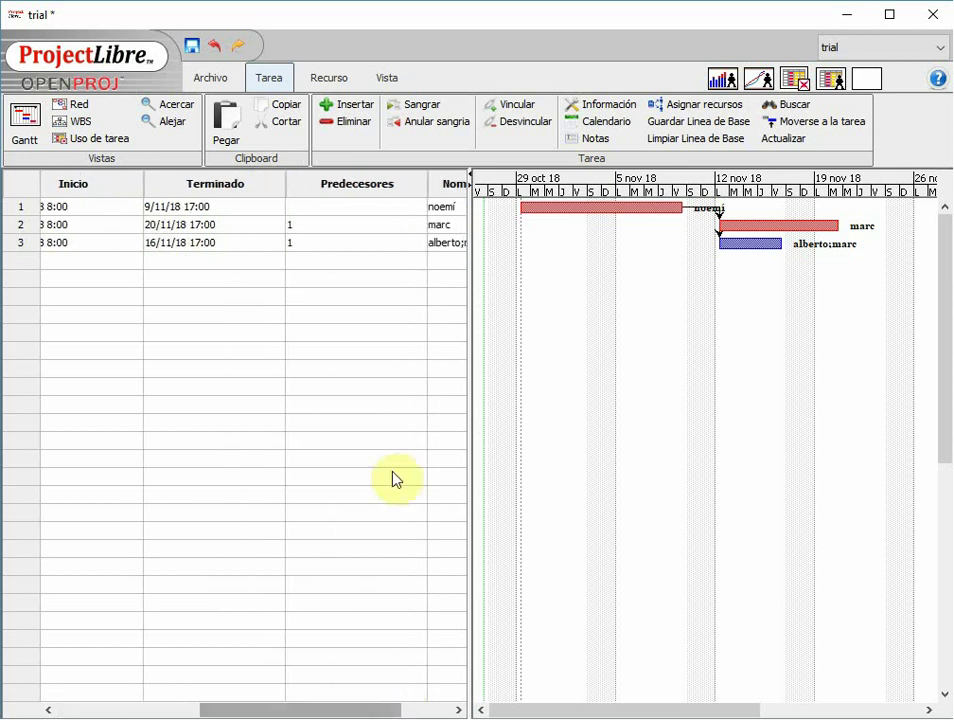
click(380, 182)
click(449, 189)
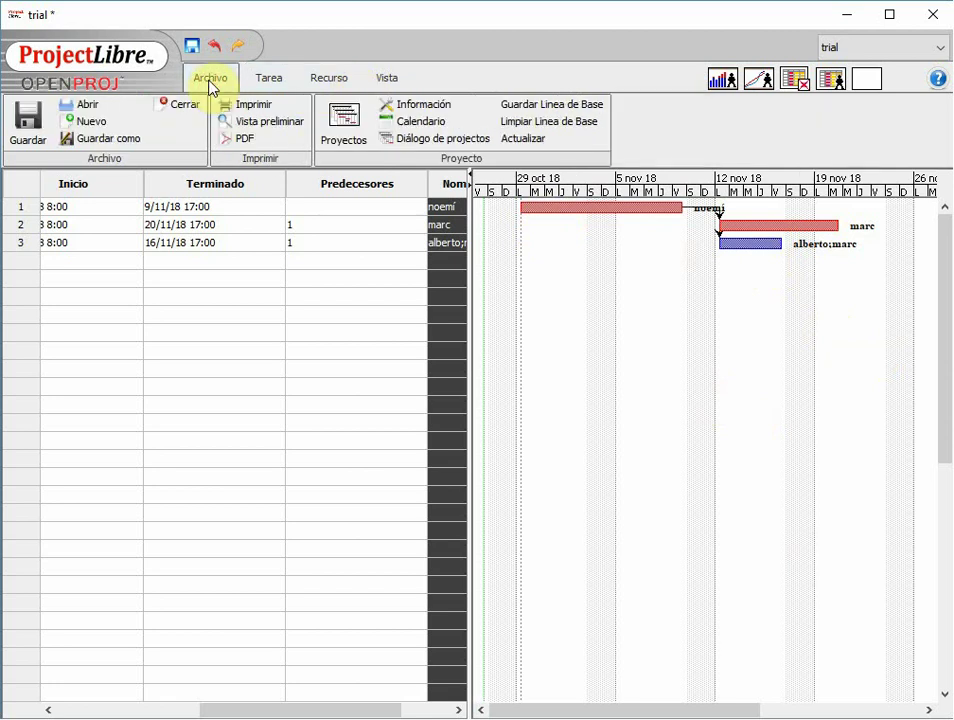
Step: Set the project's start date to 17 October 2019 in the project information and close it
click(440, 114)
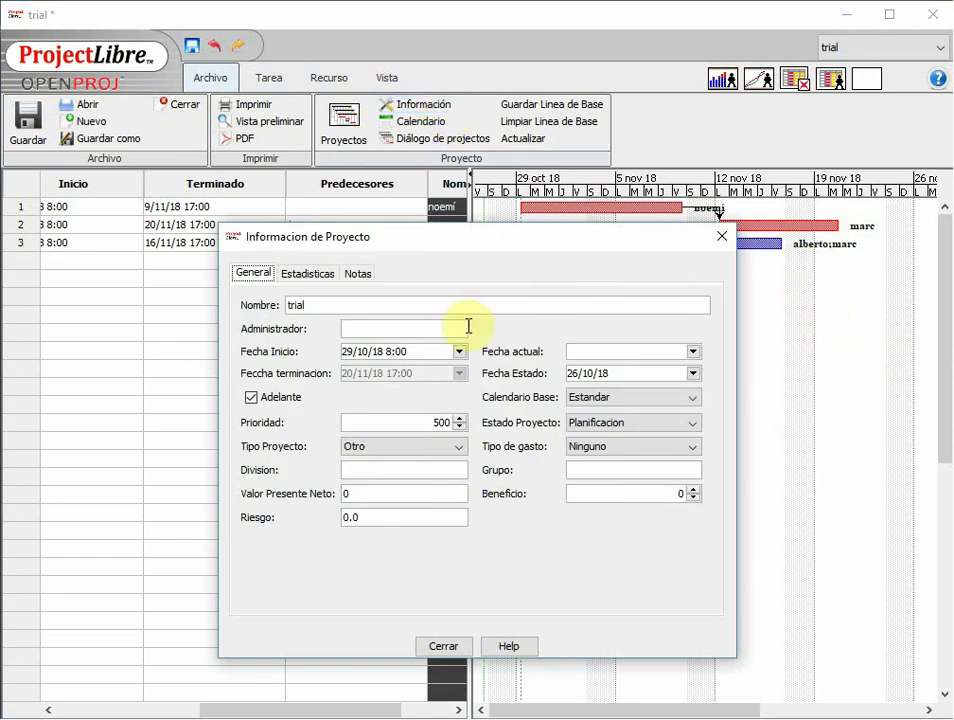
double_click(396, 351)
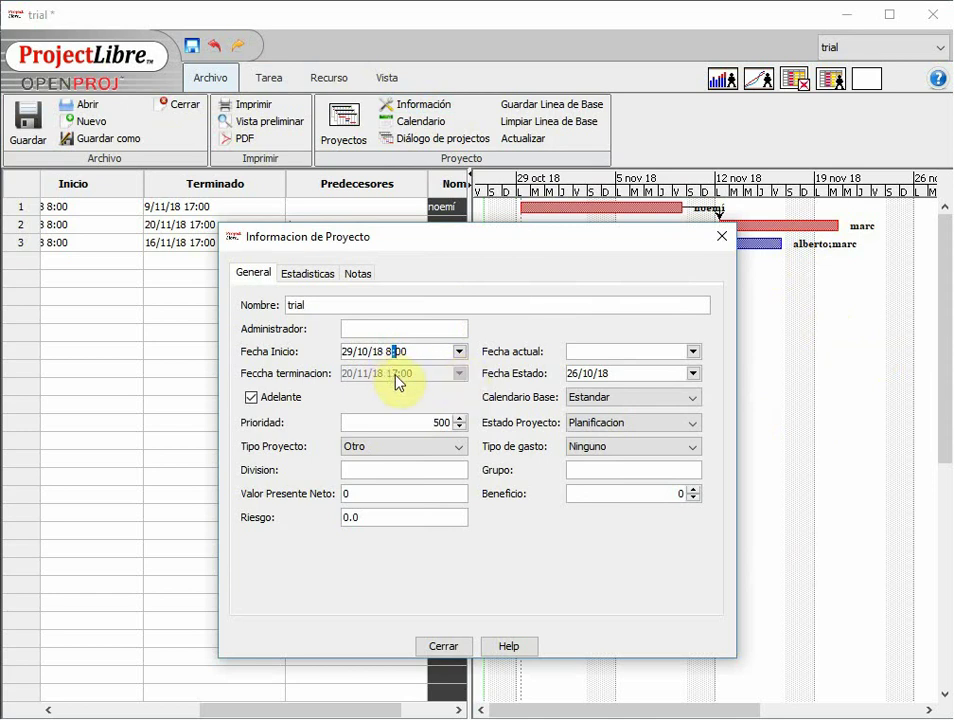
click(377, 351)
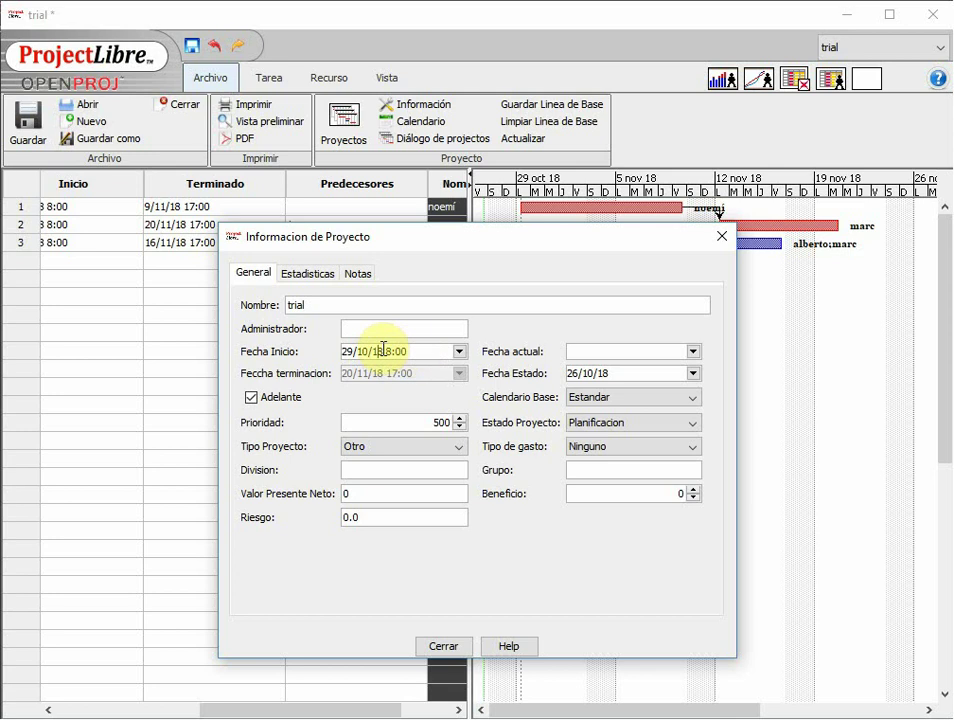
click(460, 351)
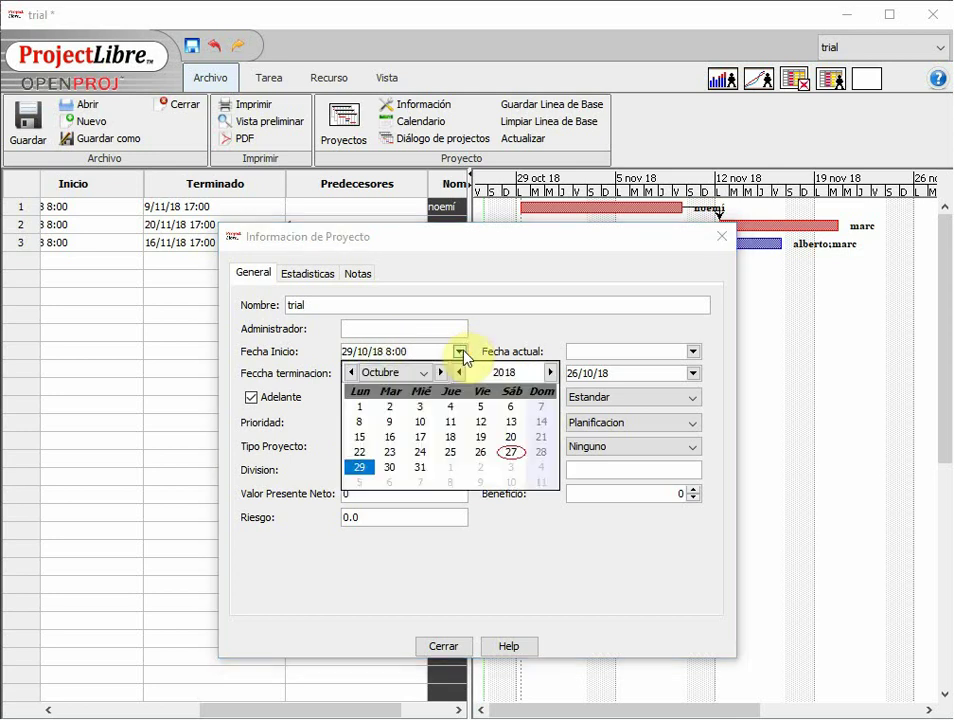
click(550, 372)
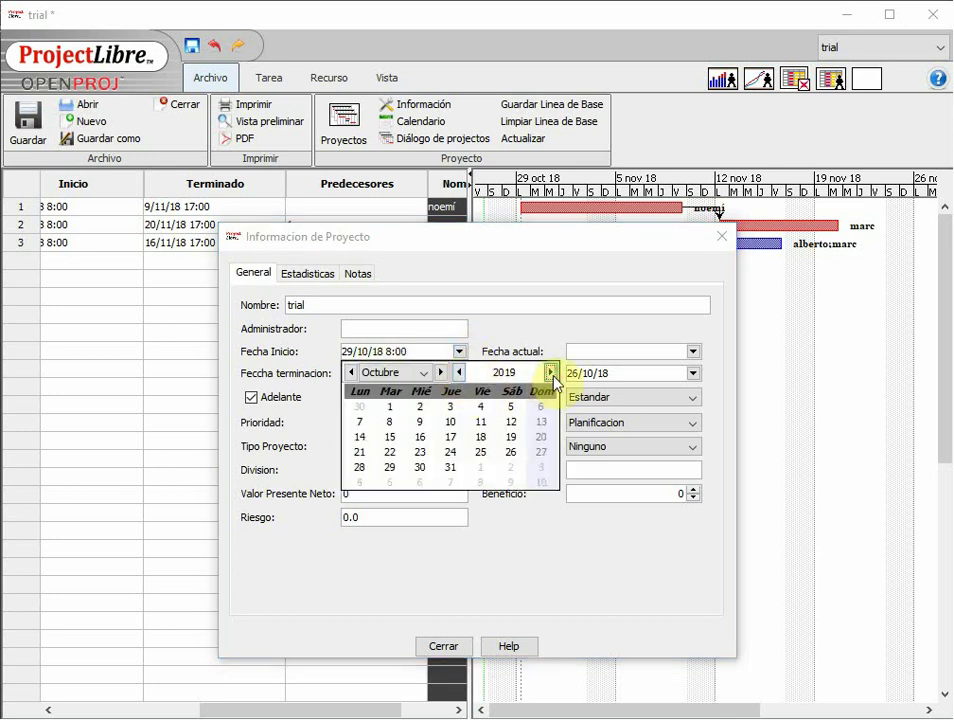
click(450, 437)
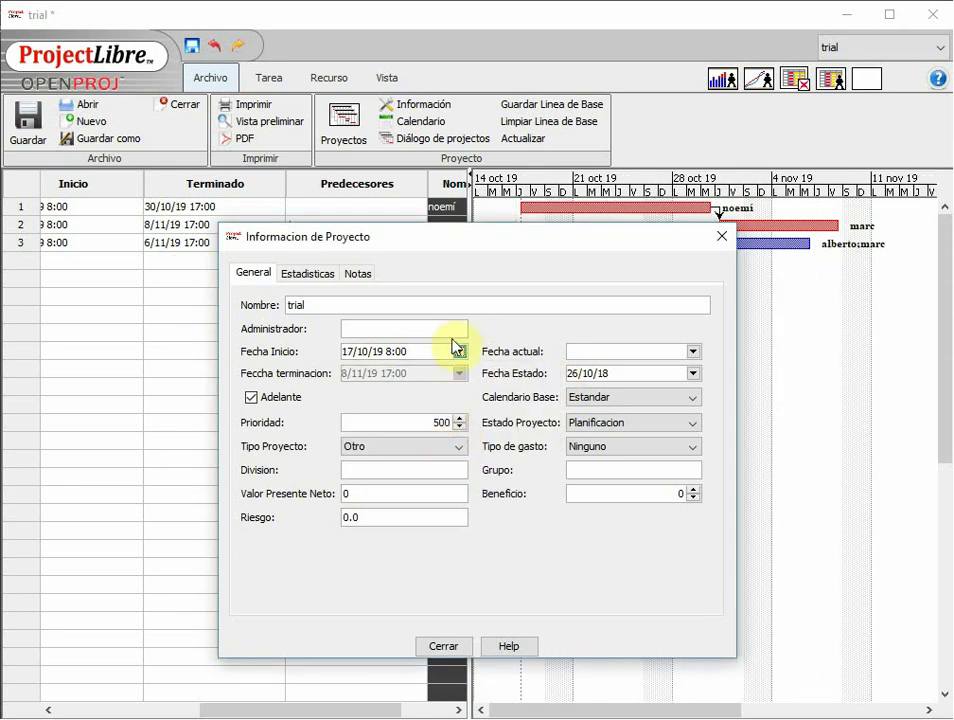
click(444, 645)
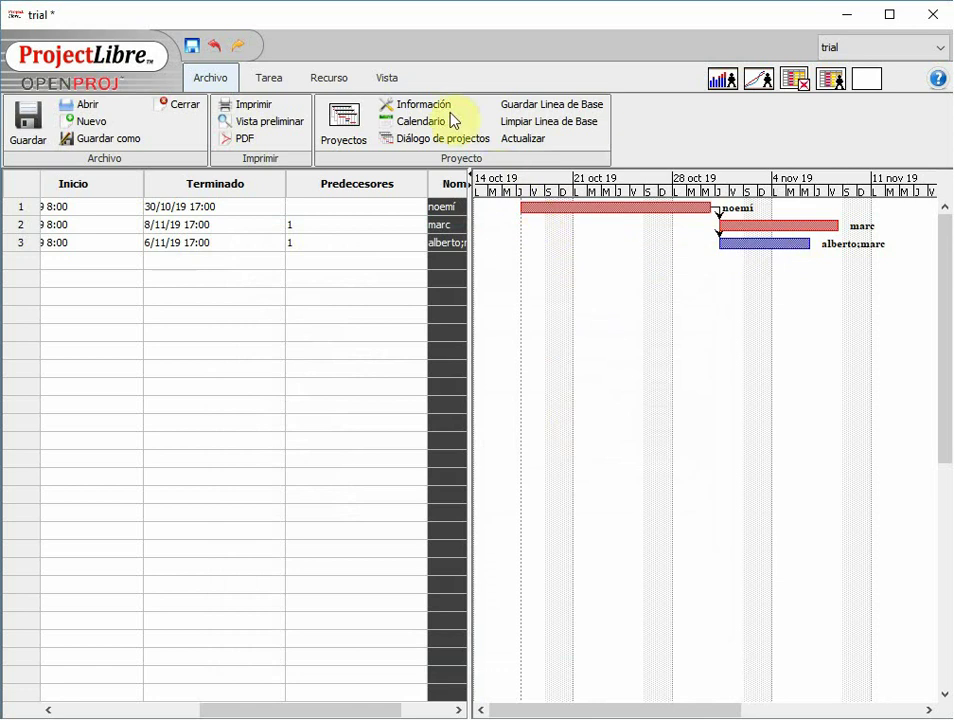
Step: Review the project's general information and its duration, work and cost statistics, closing the project information when done
click(413, 105)
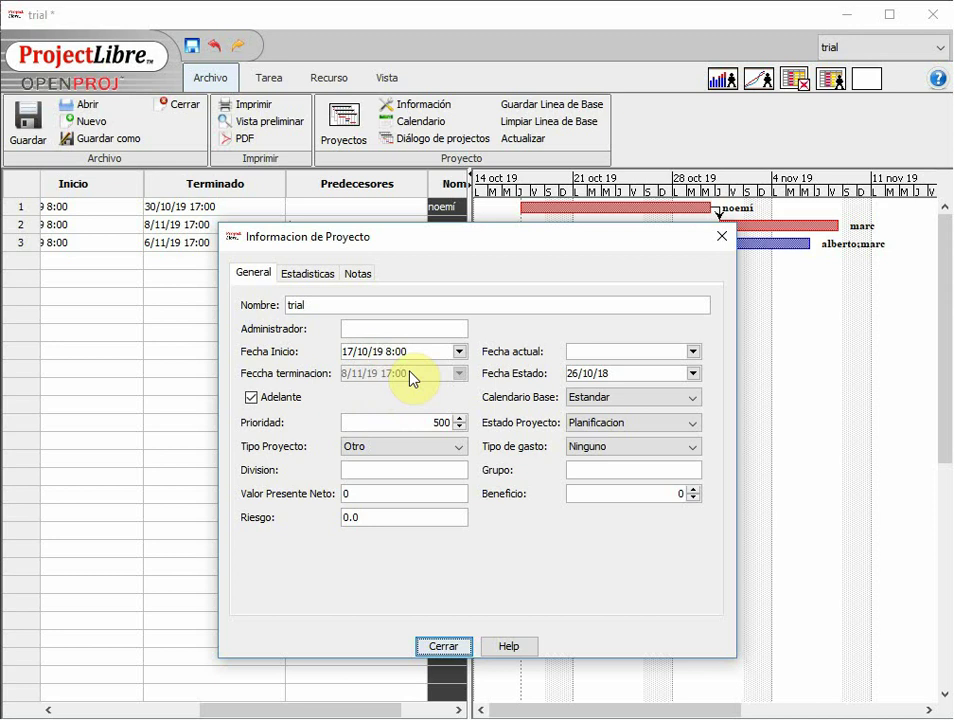
click(313, 282)
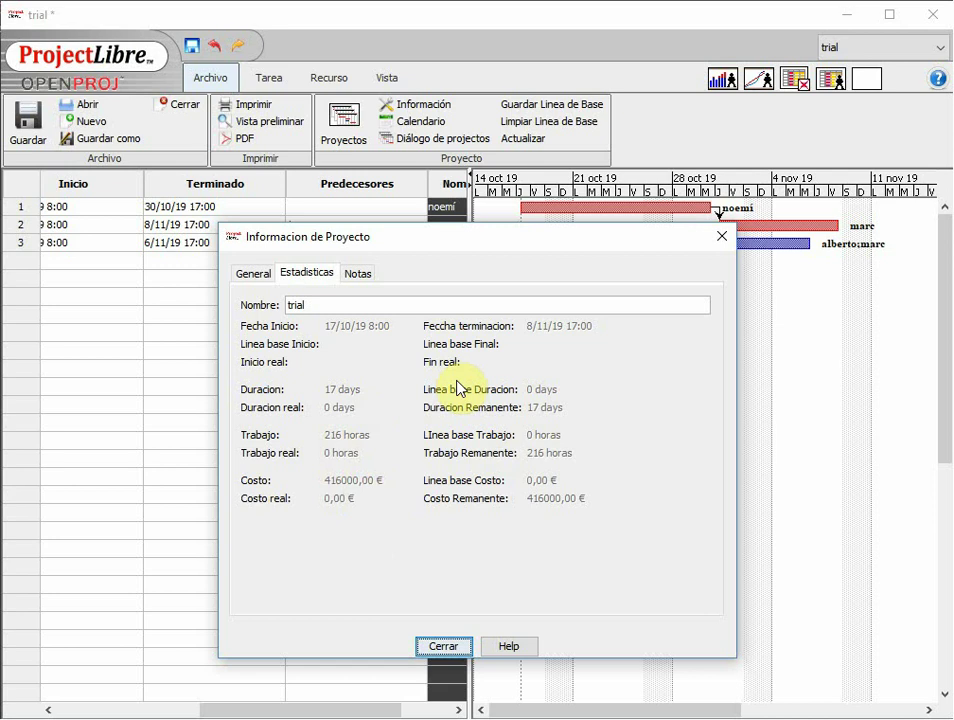
click(443, 647)
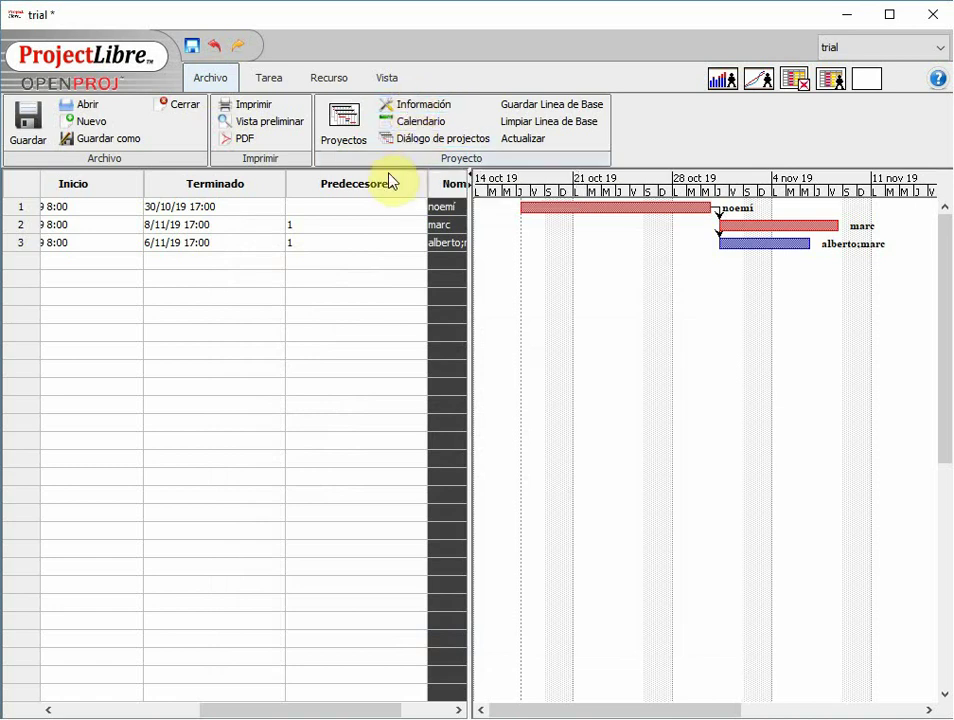
Step: Open the Project Details report and examine its dates, duration, work and costs sections
click(398, 80)
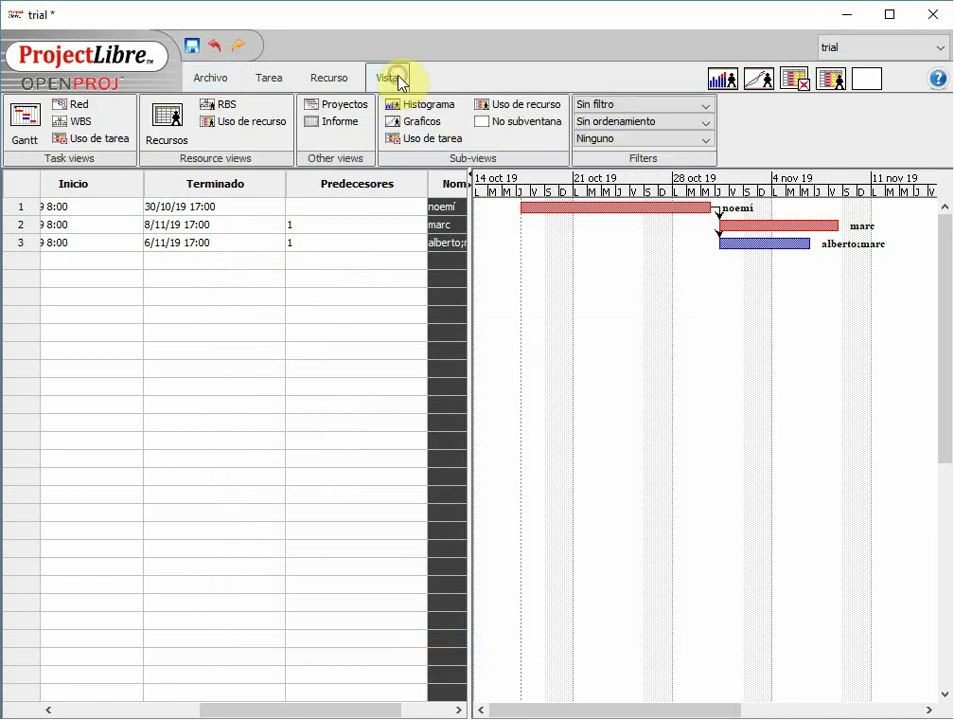
click(328, 128)
scroll(558, 373, down, 1)
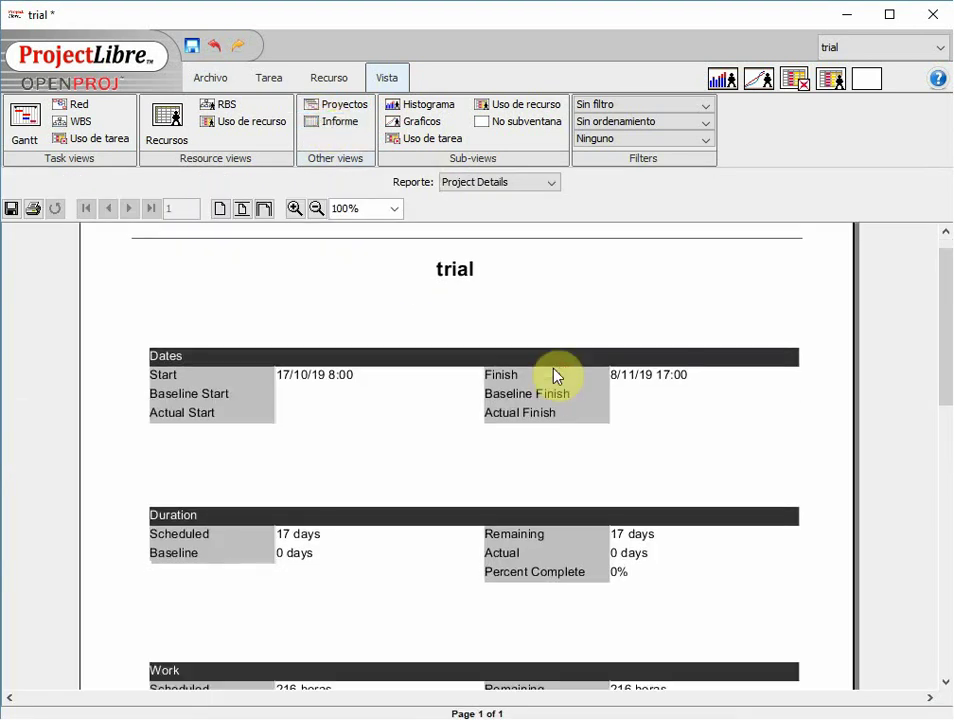
scroll(558, 376, down, 10)
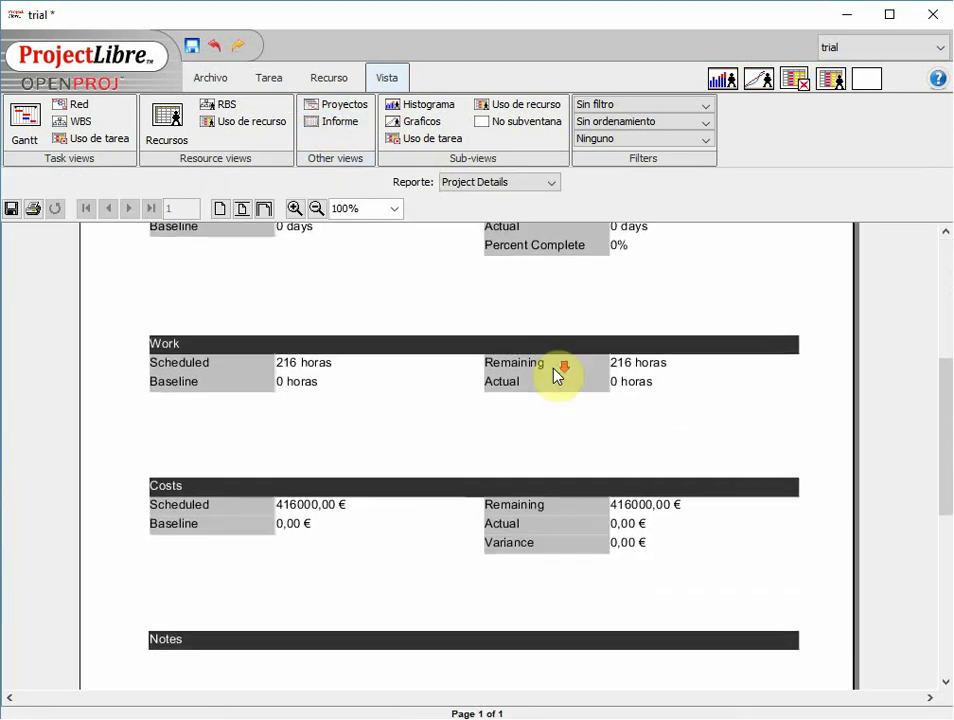
scroll(558, 376, down, 3)
scroll(558, 376, up, 4)
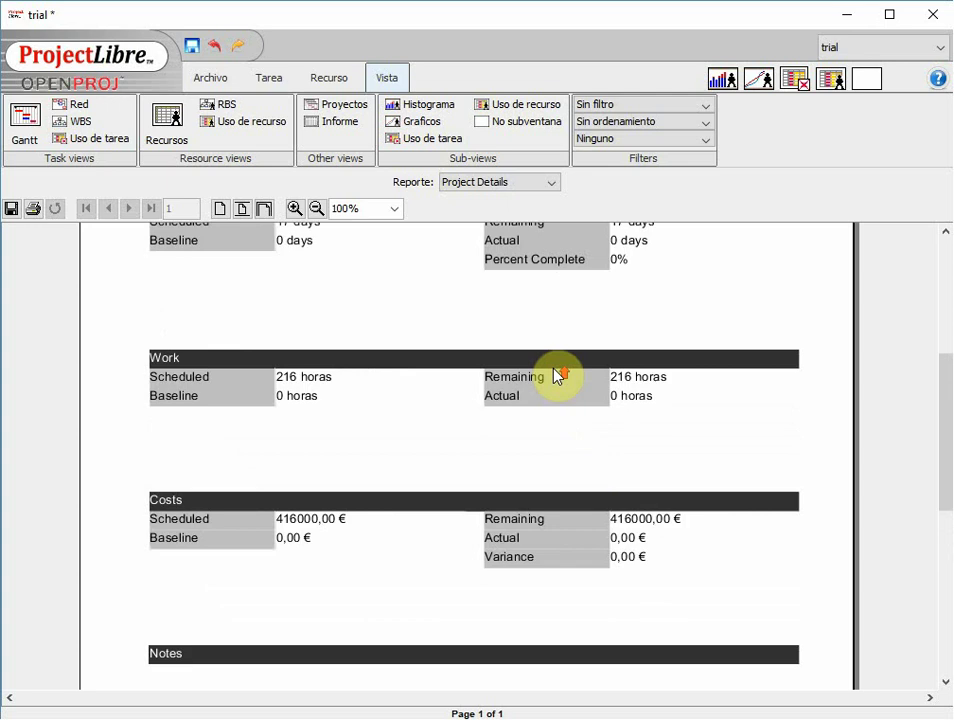
scroll(558, 376, up, 1)
scroll(426, 511, up, 5)
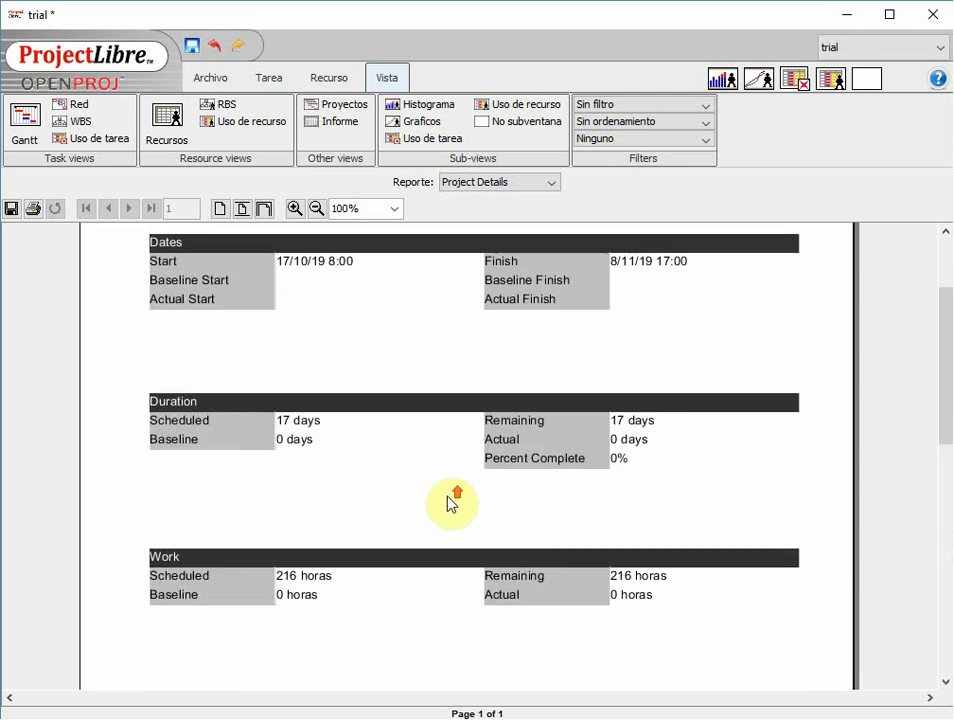
scroll(452, 503, up, 4)
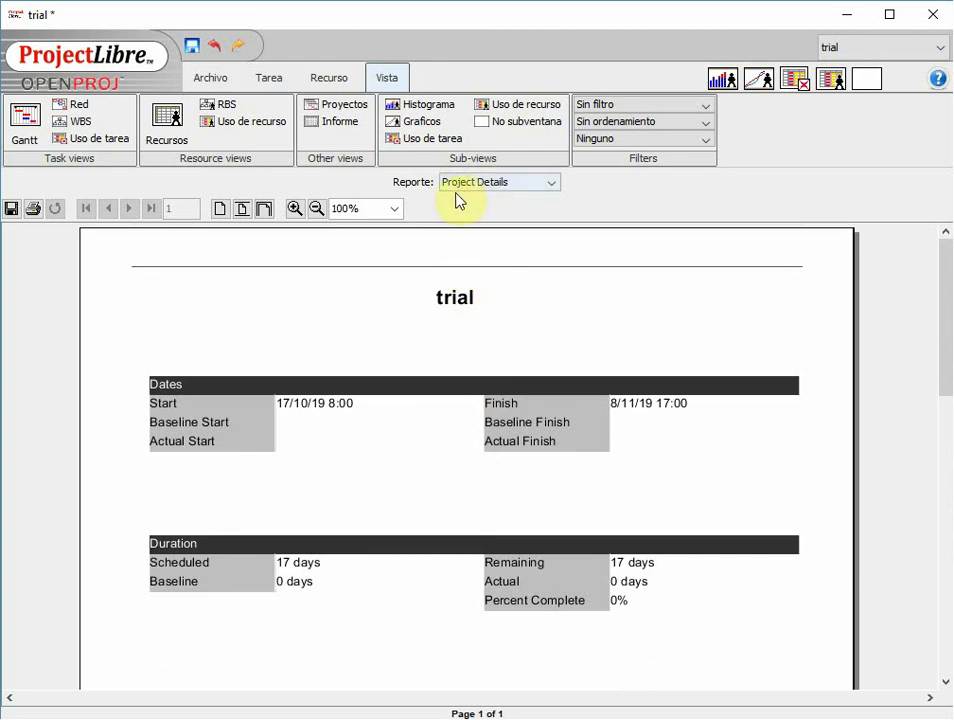
Step: Switch to the Task Information report with the Costo columns and examine each task's costs and the column totals
click(507, 188)
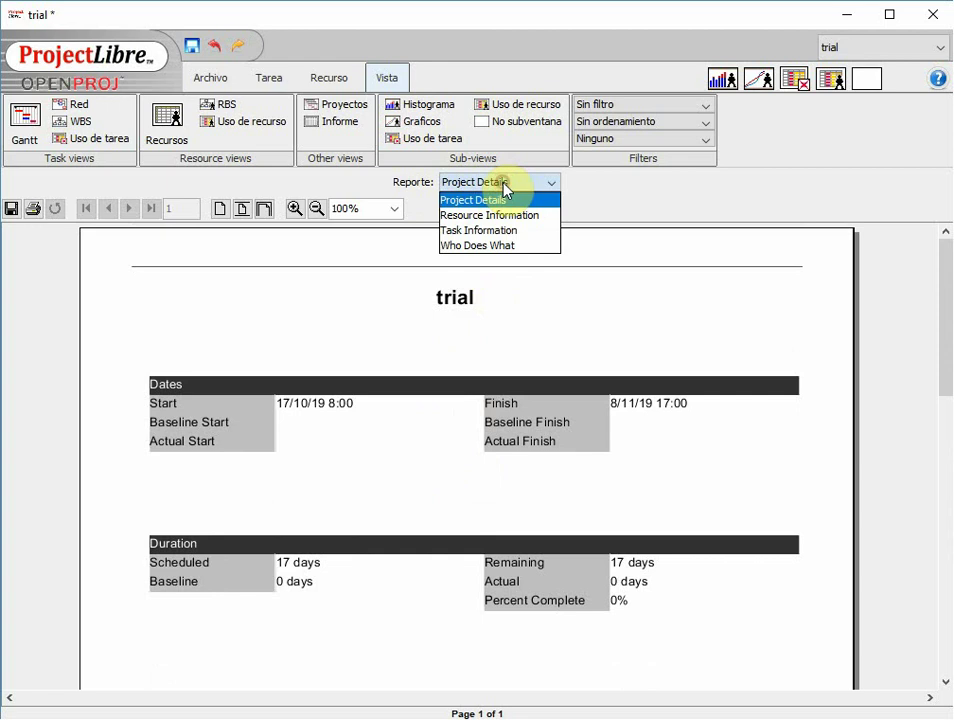
click(487, 238)
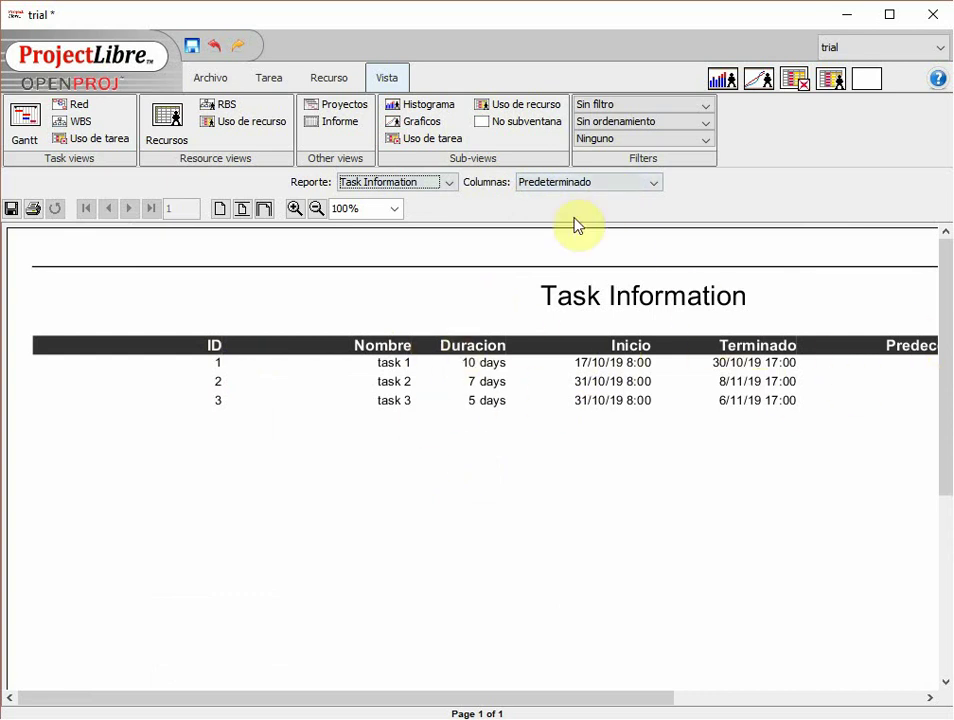
click(606, 186)
scroll(606, 241, up, 2)
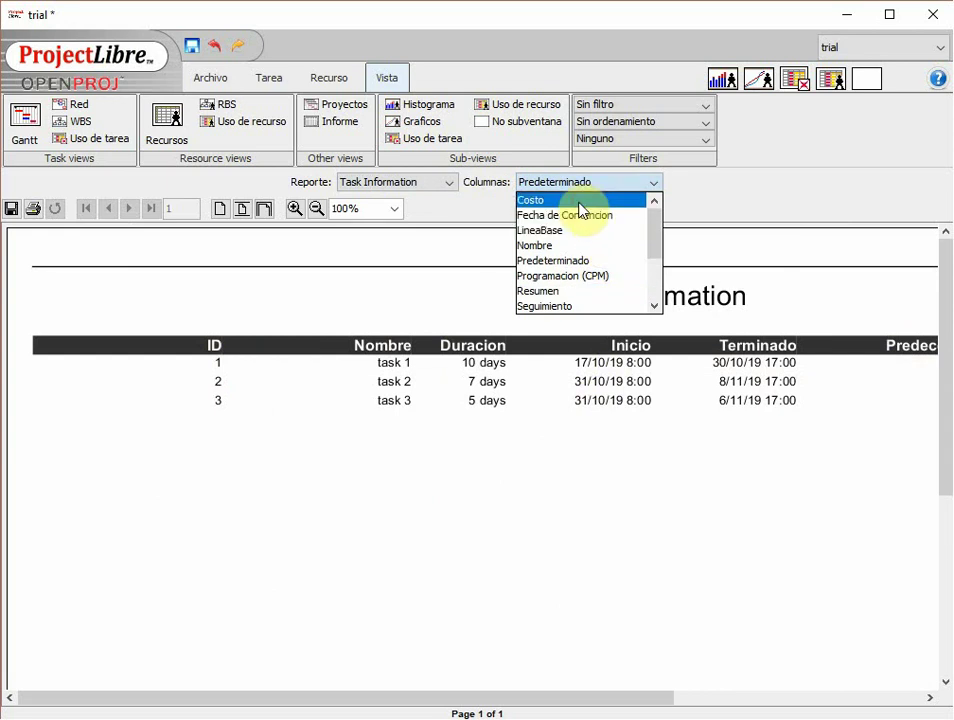
click(579, 202)
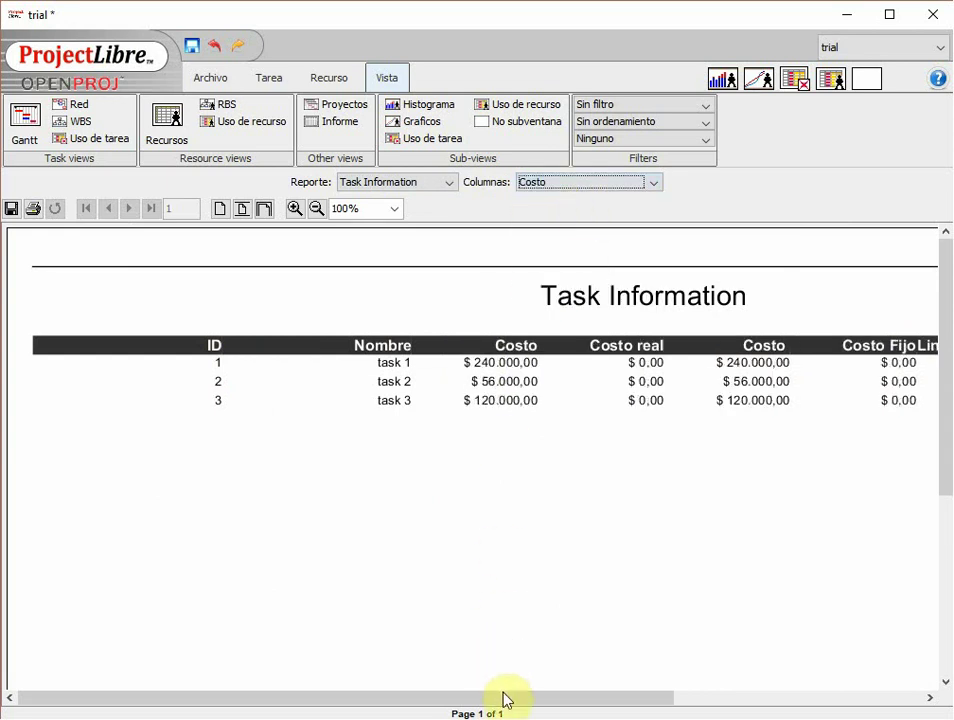
drag(505, 700, 607, 699)
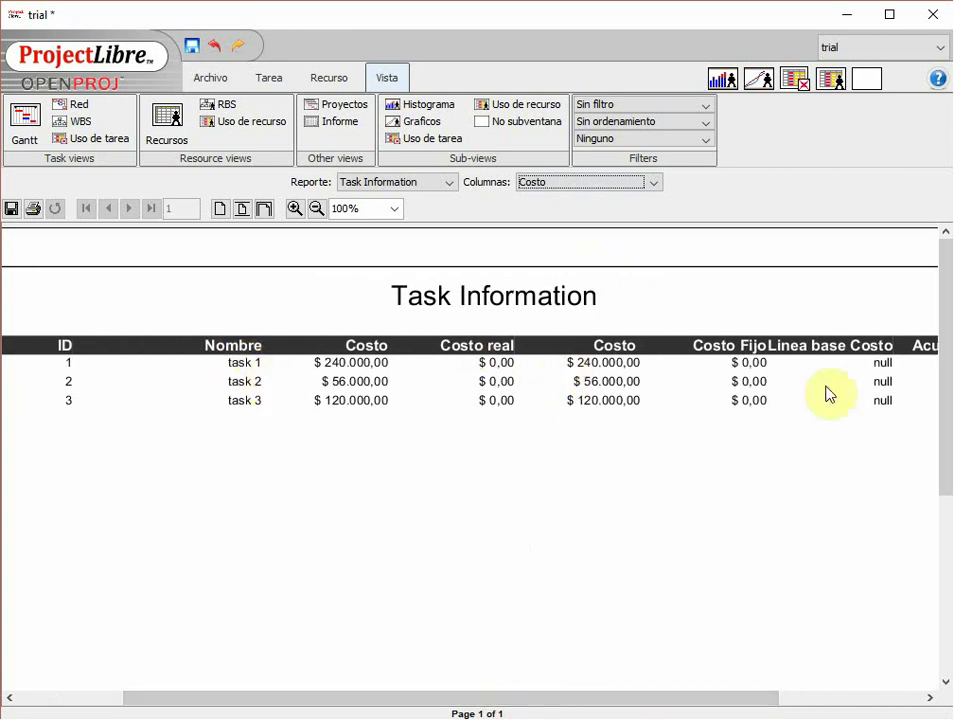
drag(943, 311, 943, 486)
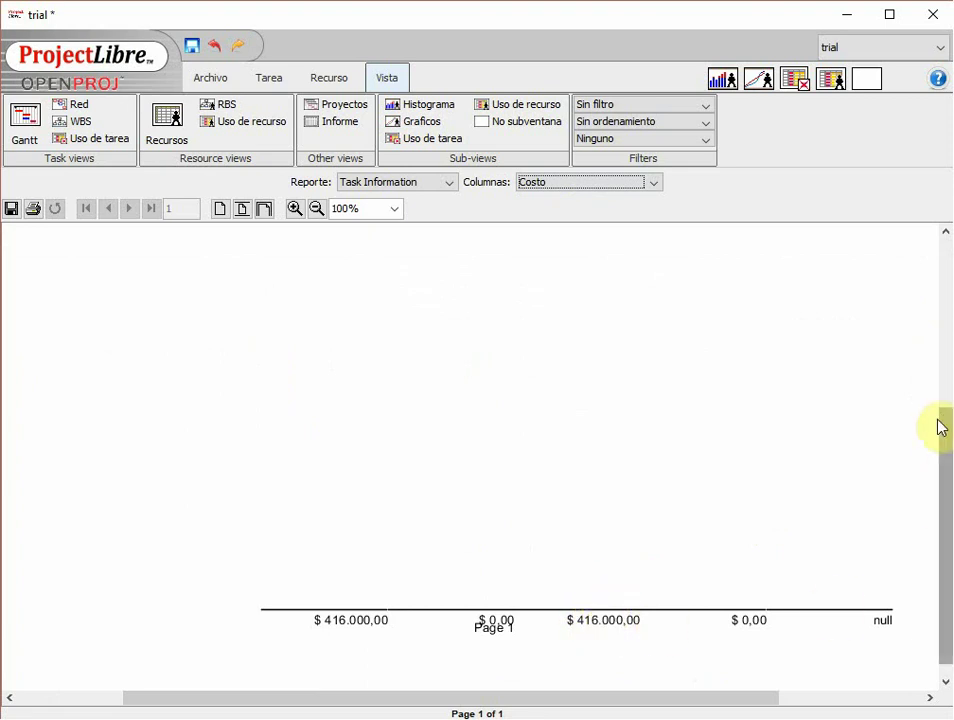
click(948, 366)
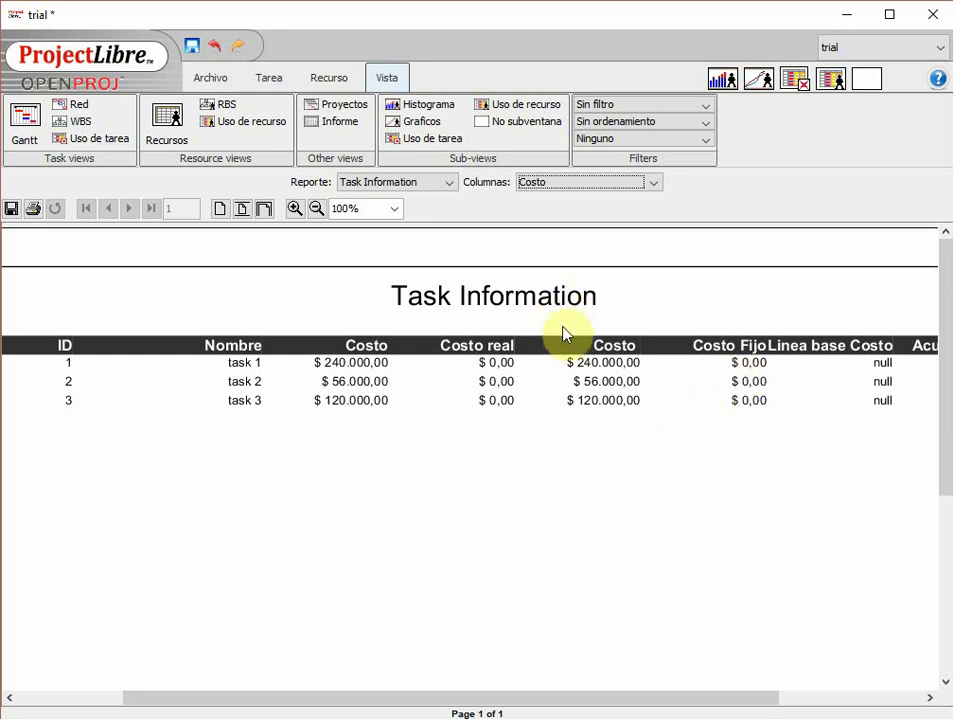
Step: Show the resource usage view and inspect the first and third resources' rows
click(330, 84)
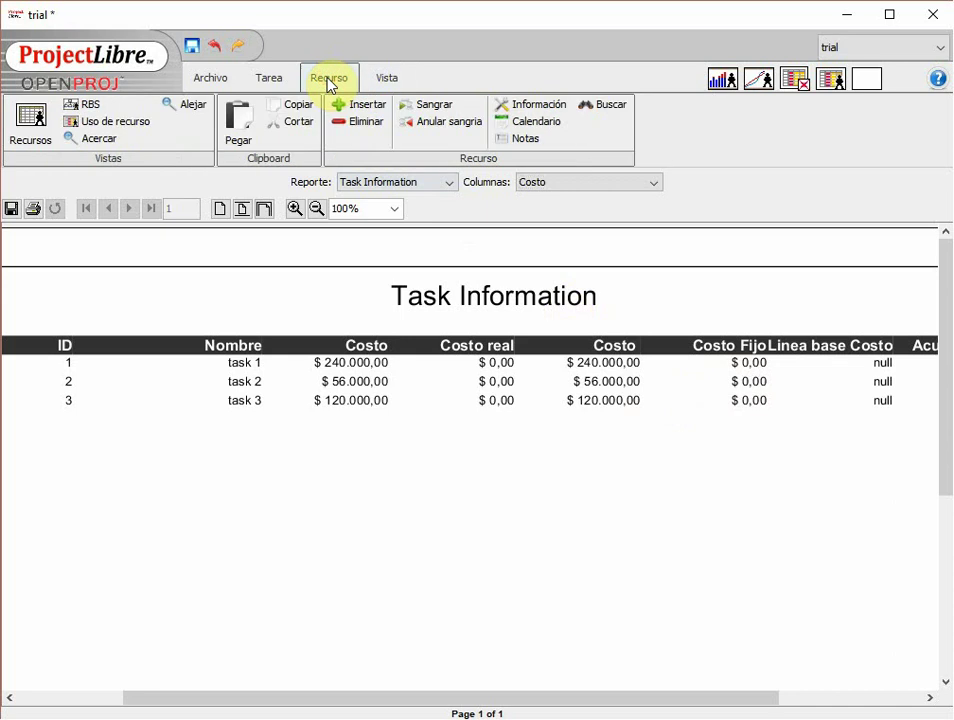
click(128, 126)
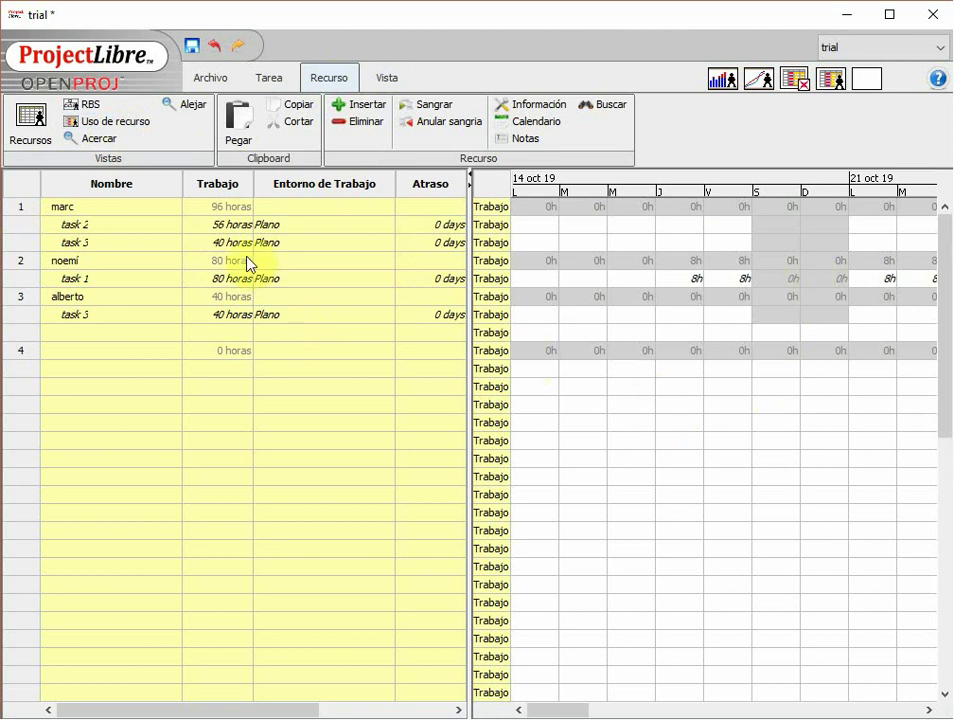
click(18, 206)
click(12, 298)
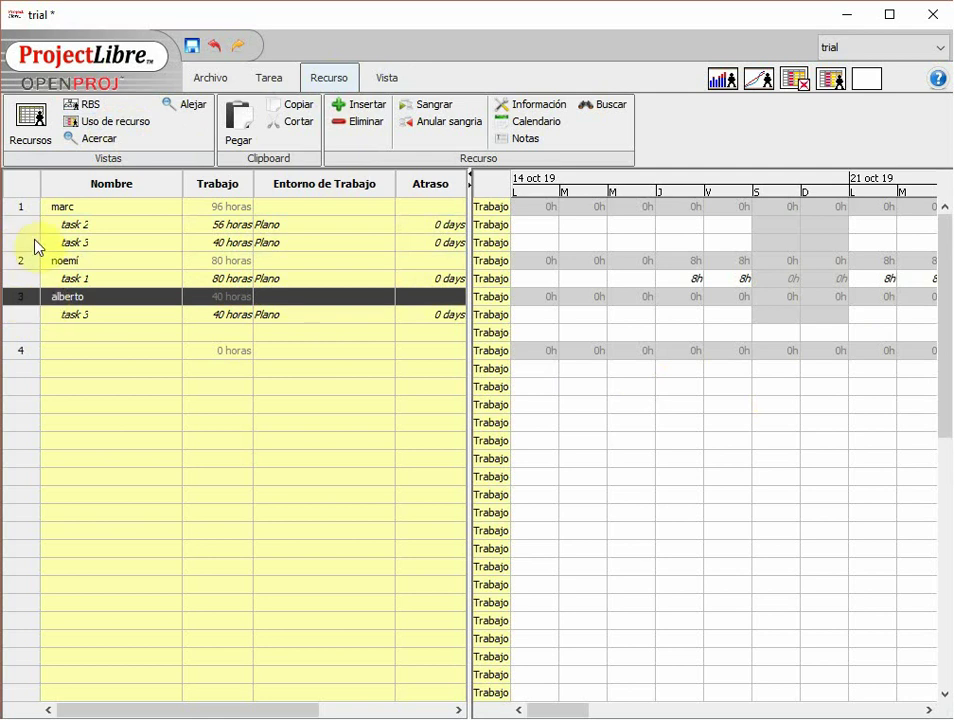
Step: Examine the first resource's total work and the hours assigned to task 2 and task 3
click(118, 206)
click(222, 210)
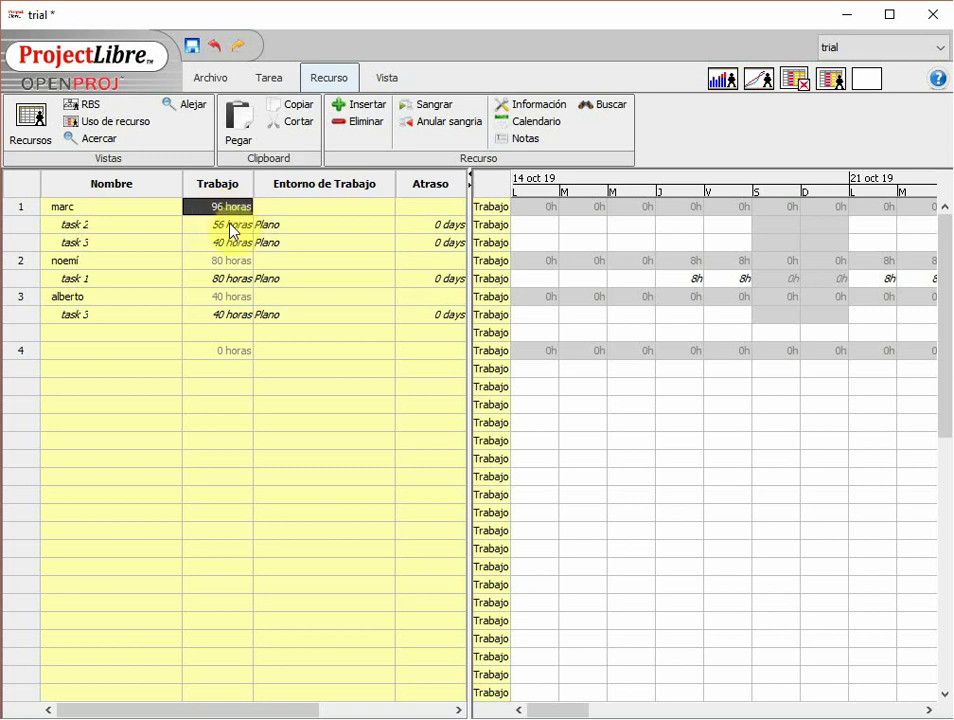
click(233, 226)
click(213, 242)
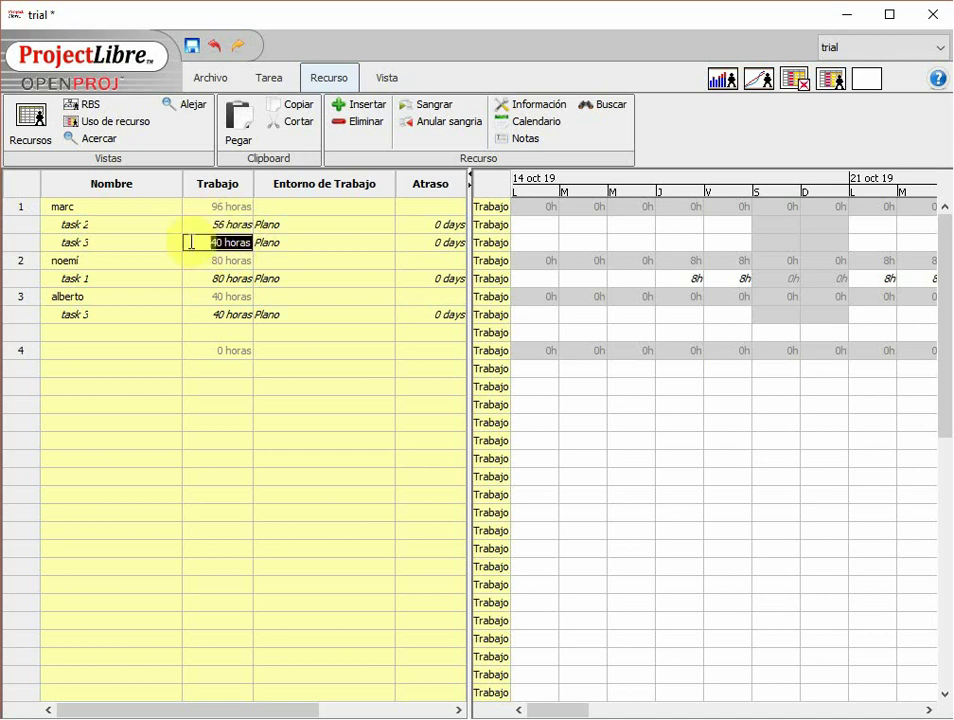
click(87, 224)
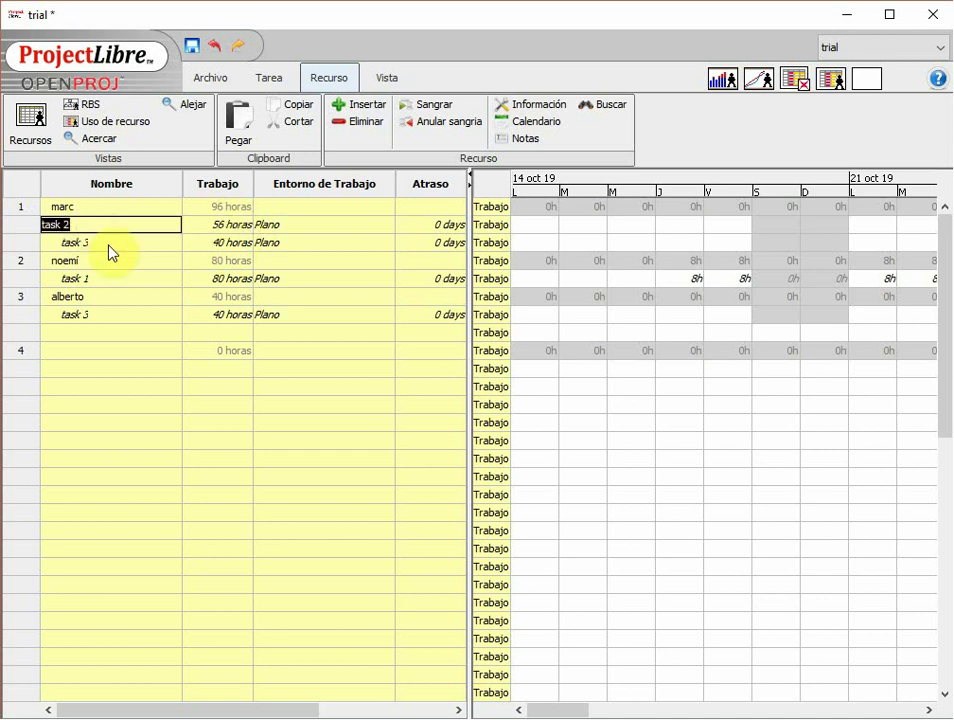
click(110, 244)
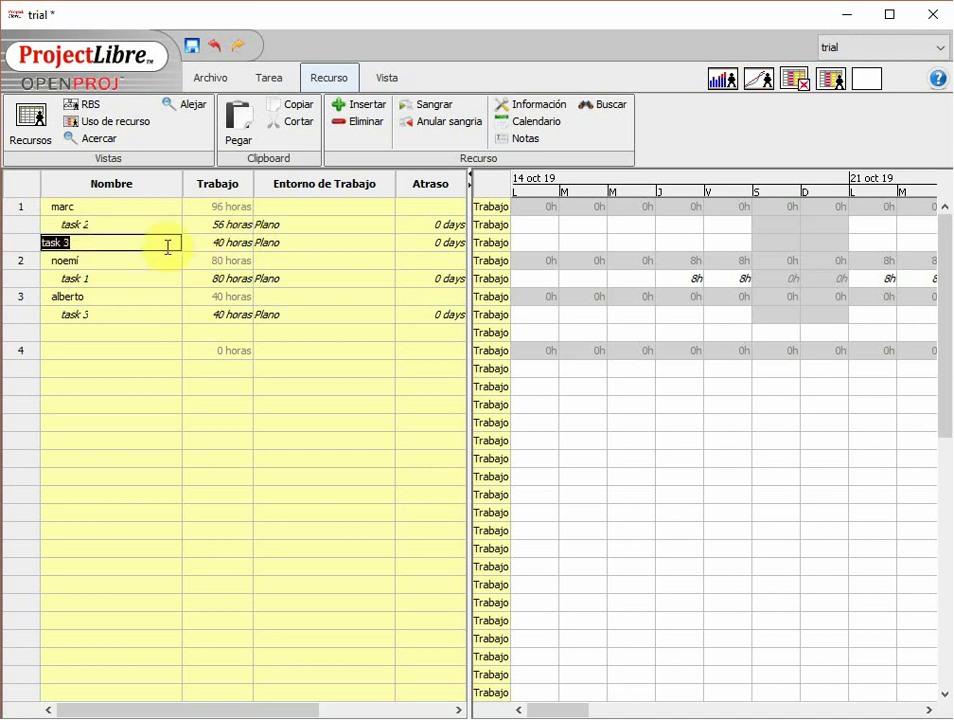
click(26, 224)
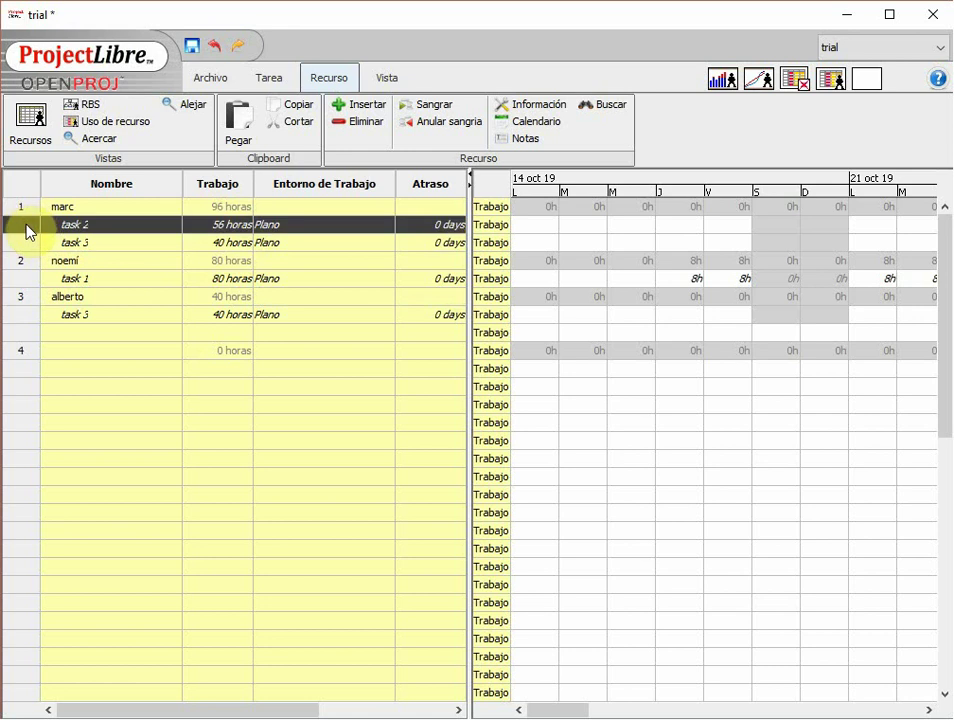
Step: Review the rows of all three resources and widen the timesheet area beside the table
click(31, 207)
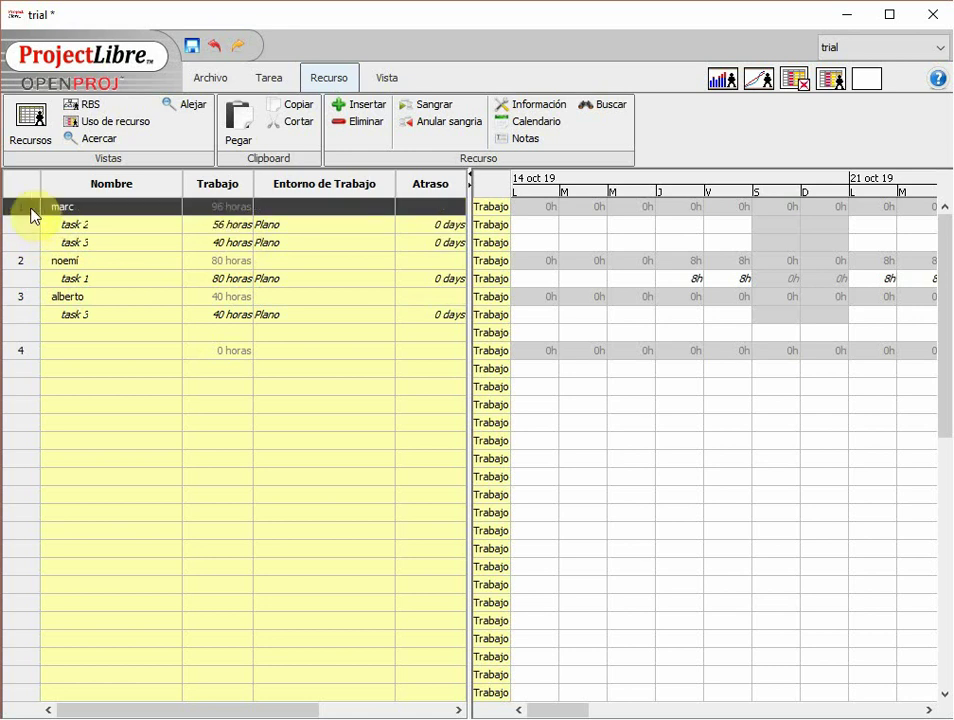
click(20, 262)
click(24, 298)
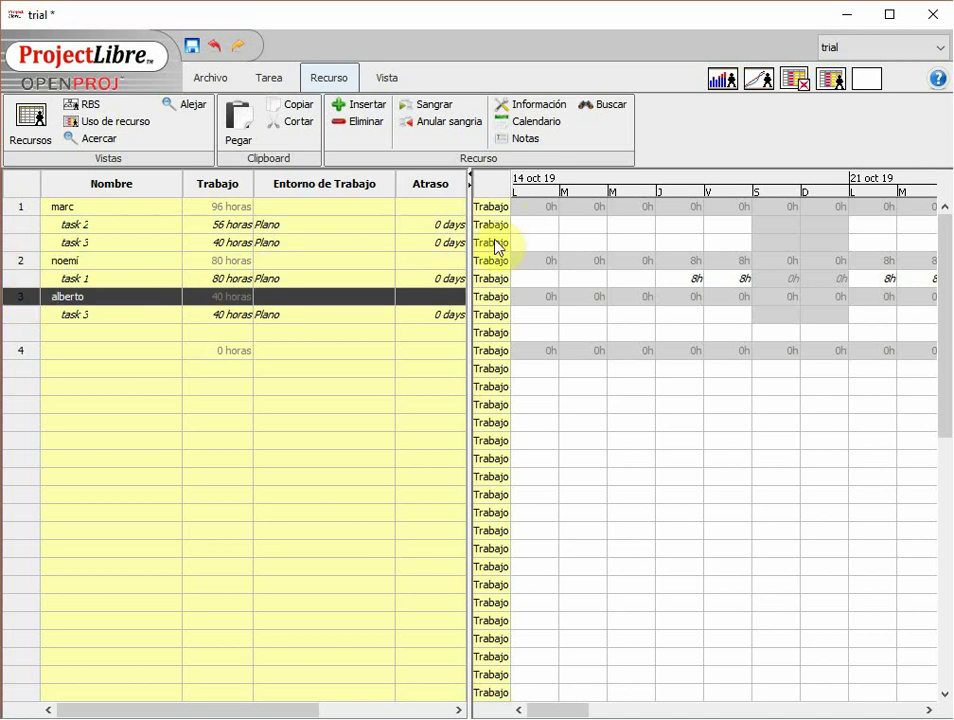
drag(469, 236, 260, 248)
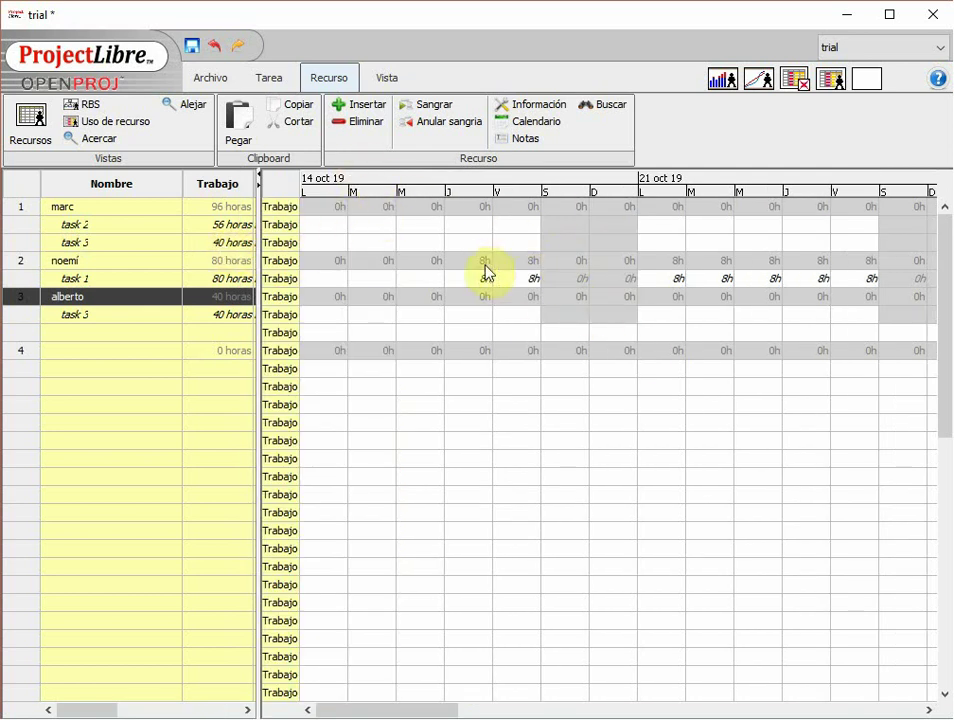
Step: Examine the second resource's daily work hours on task 1 across the weeks of 14 and 21 October 2019
double_click(524, 277)
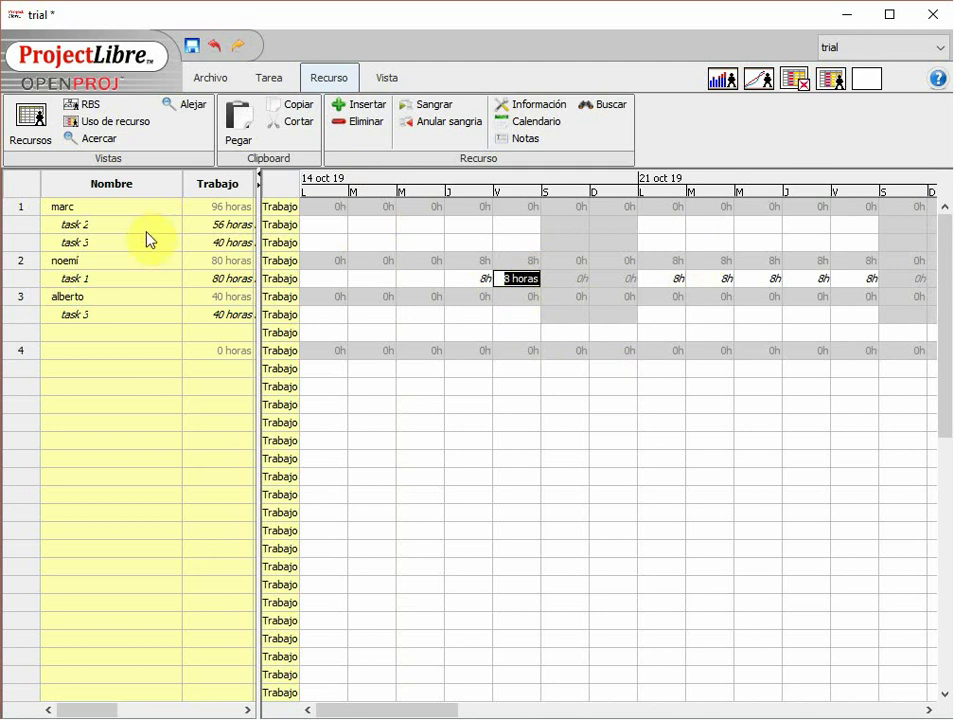
click(30, 261)
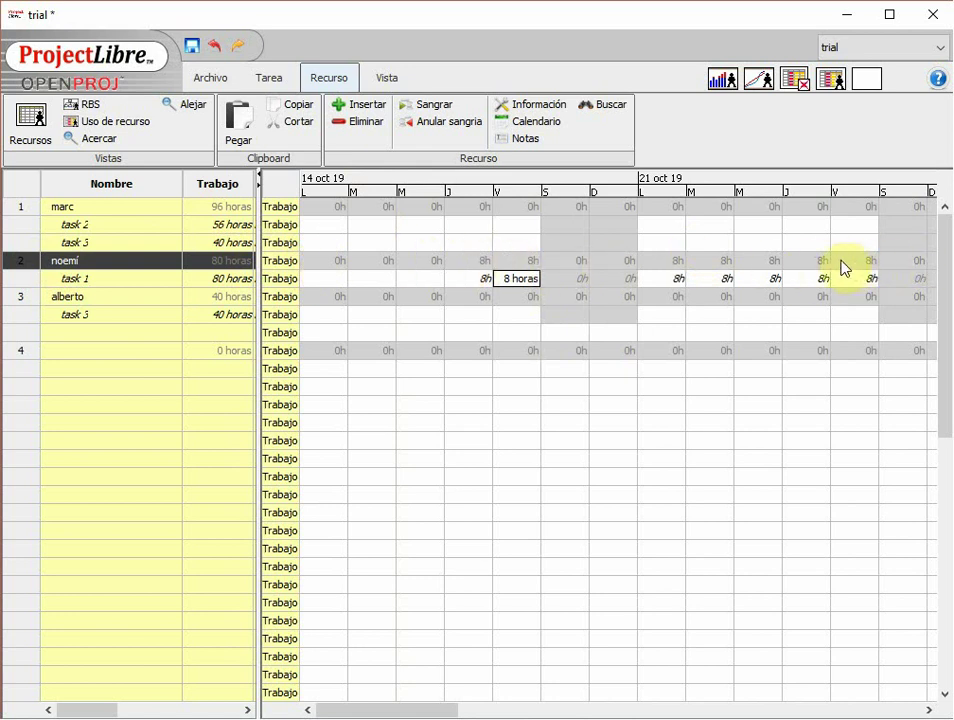
click(478, 263)
click(516, 263)
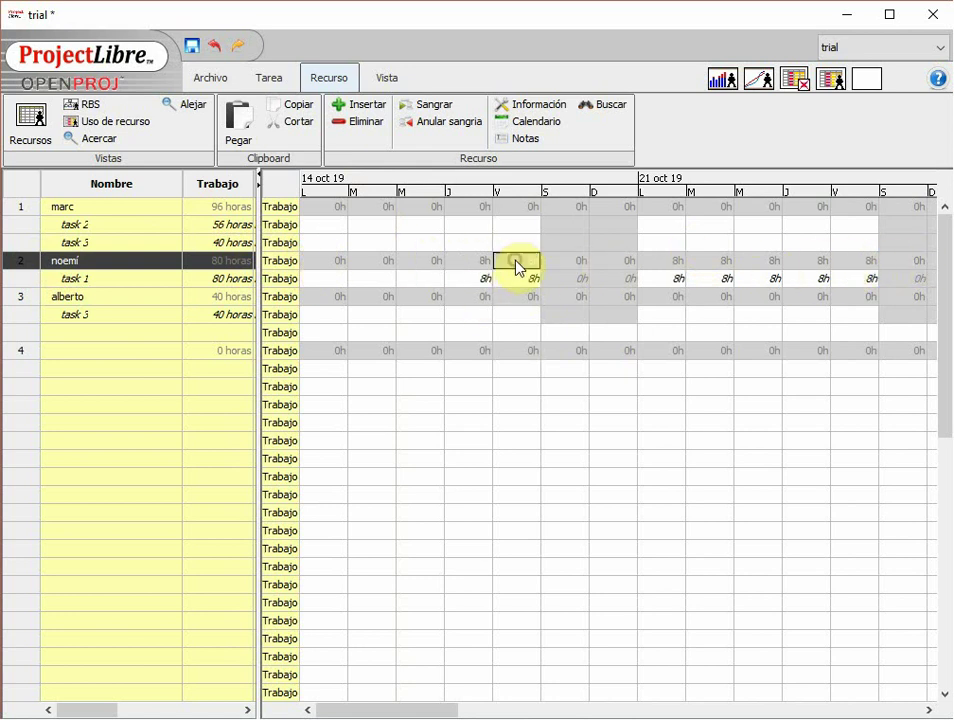
click(469, 263)
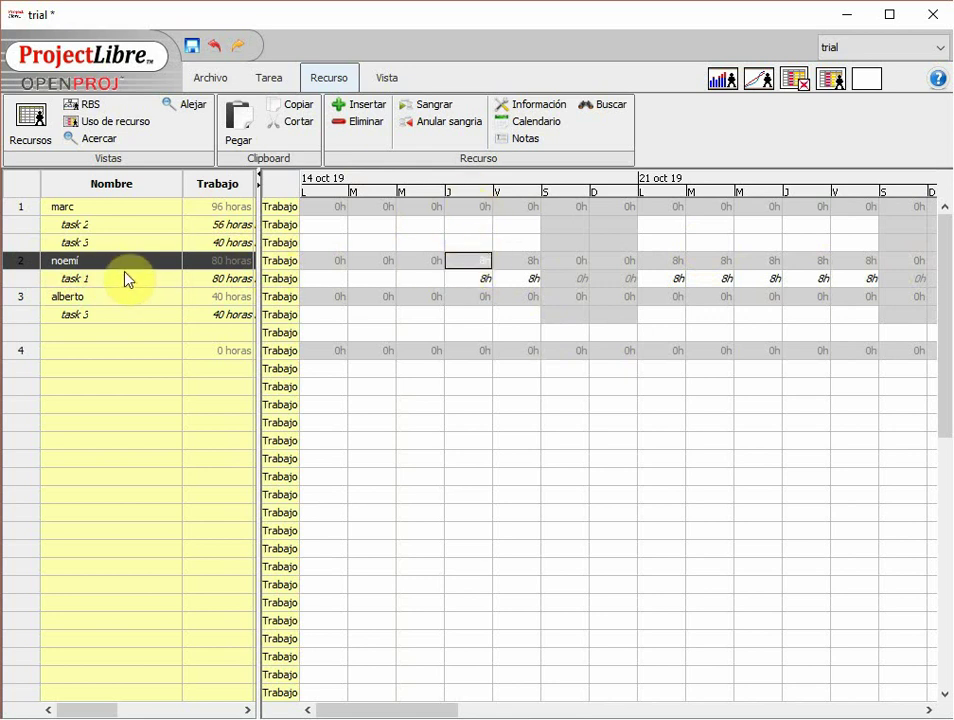
click(511, 262)
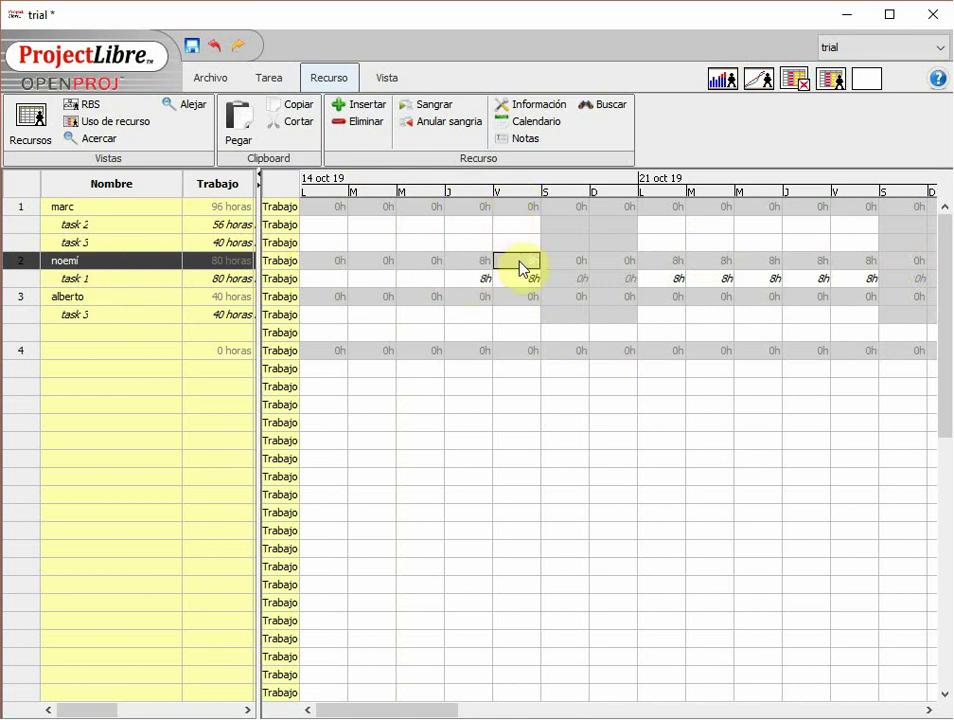
click(658, 266)
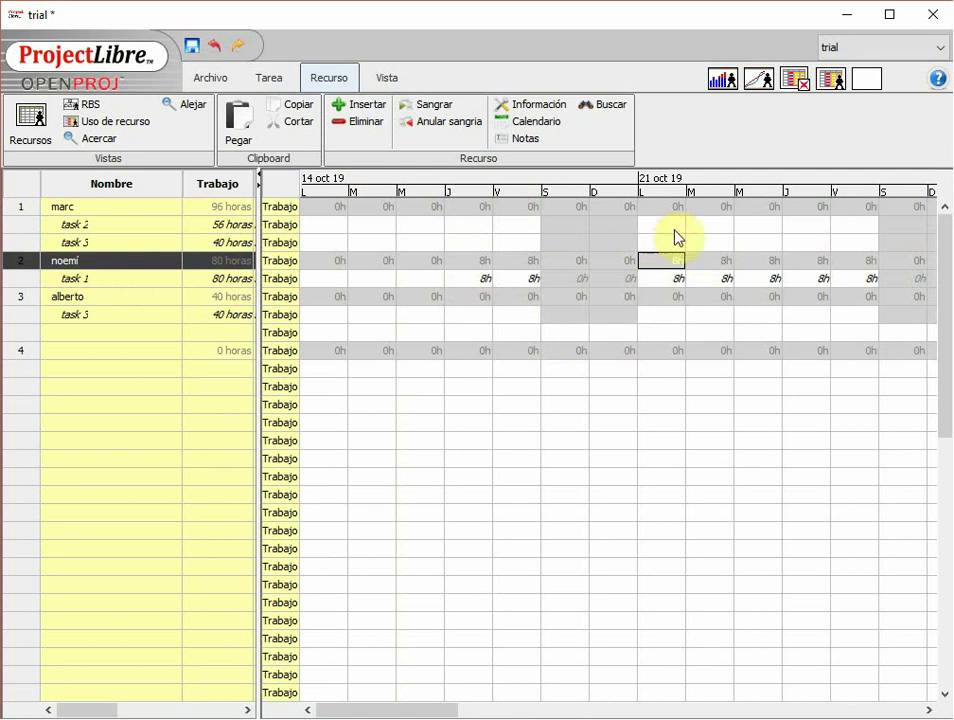
click(712, 264)
click(461, 263)
double_click(472, 280)
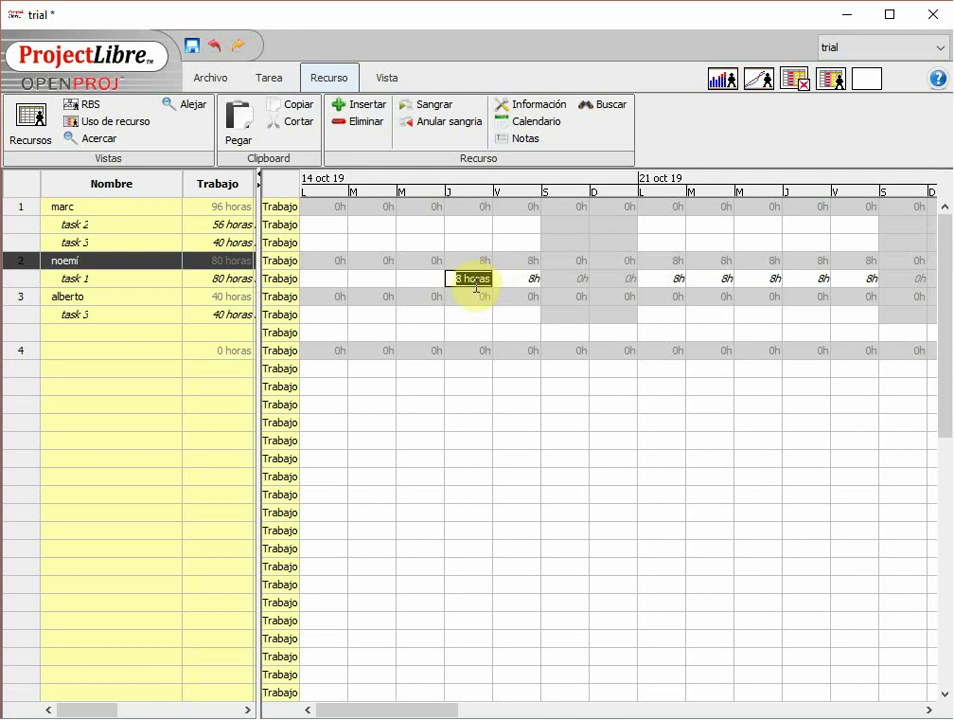
Step: Check task 1's assigned hours day by day through Friday of the week of 21 October 2019
click(142, 280)
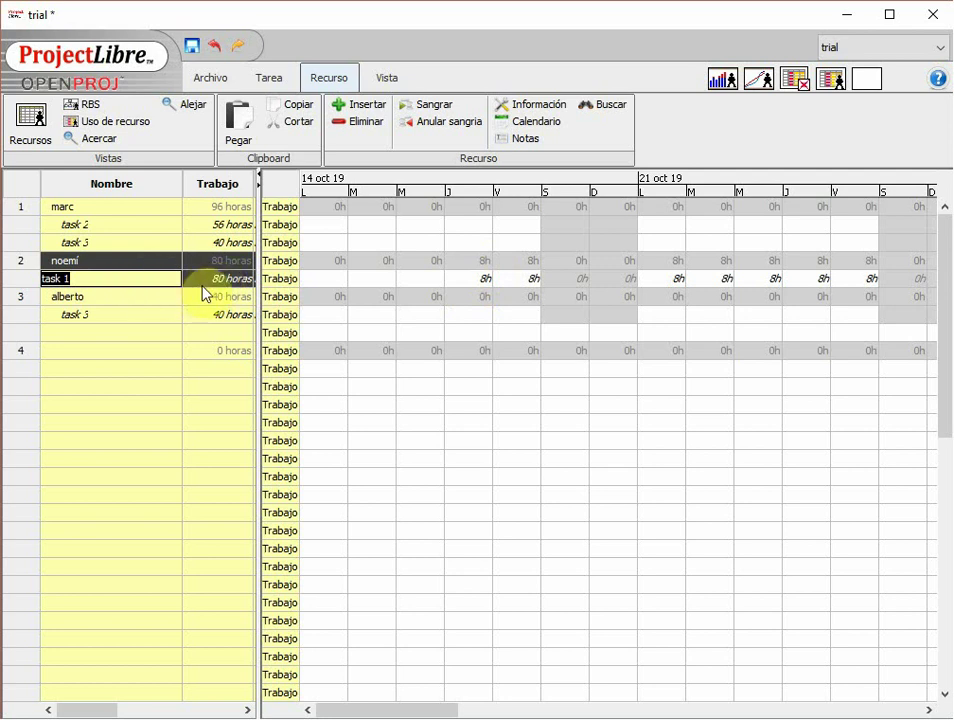
click(470, 279)
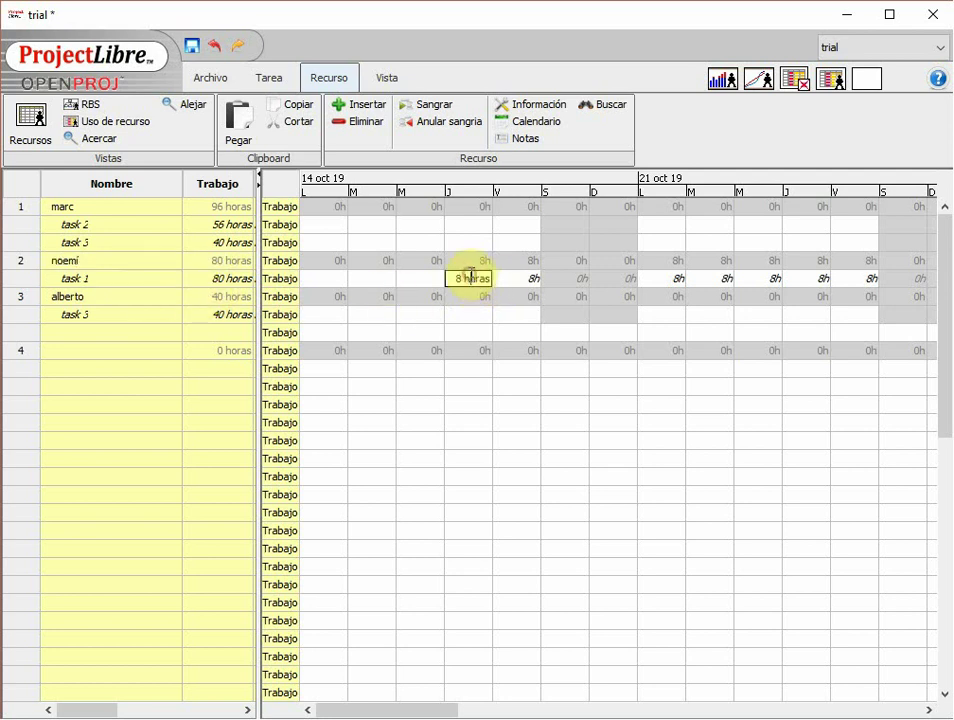
click(515, 279)
click(675, 279)
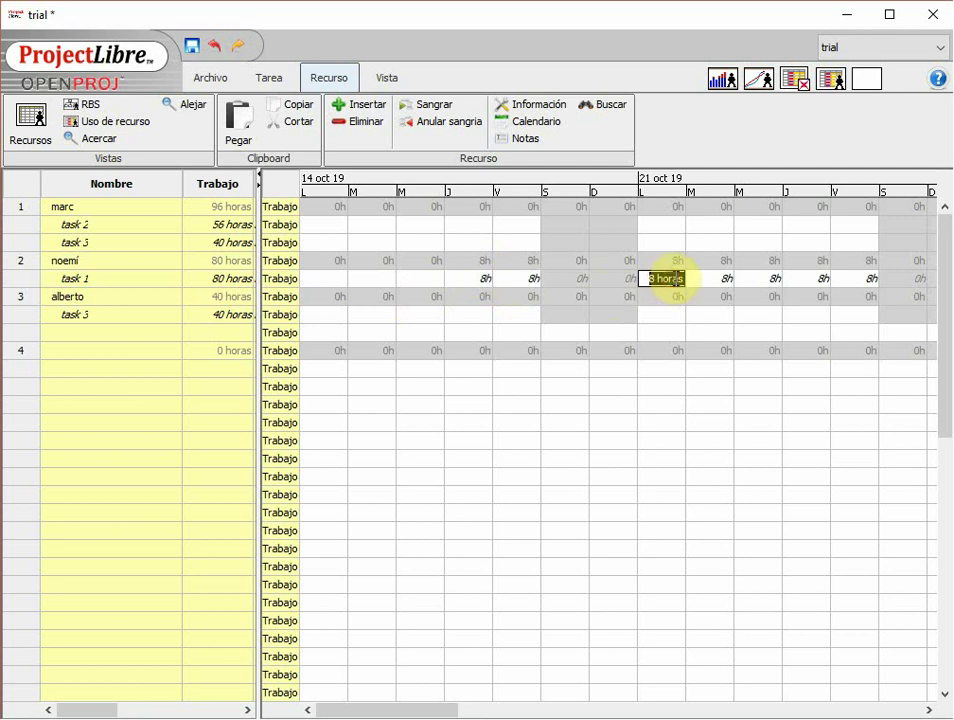
click(725, 283)
click(760, 279)
click(800, 279)
click(845, 279)
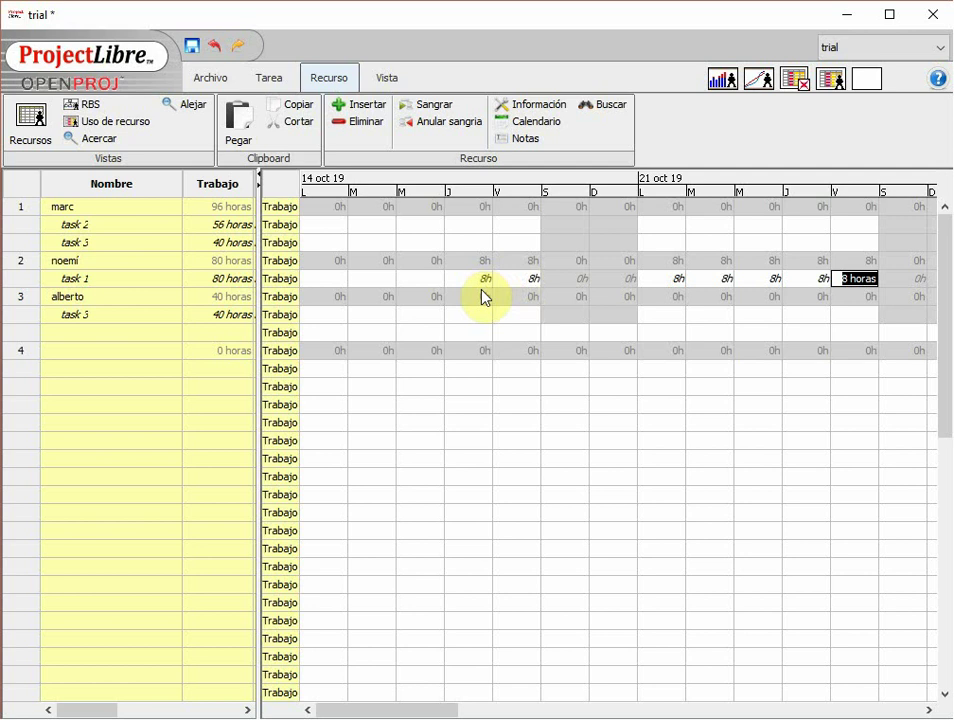
Step: Display the resource histogram below the usage table and switch its chart between the listed resources
click(725, 84)
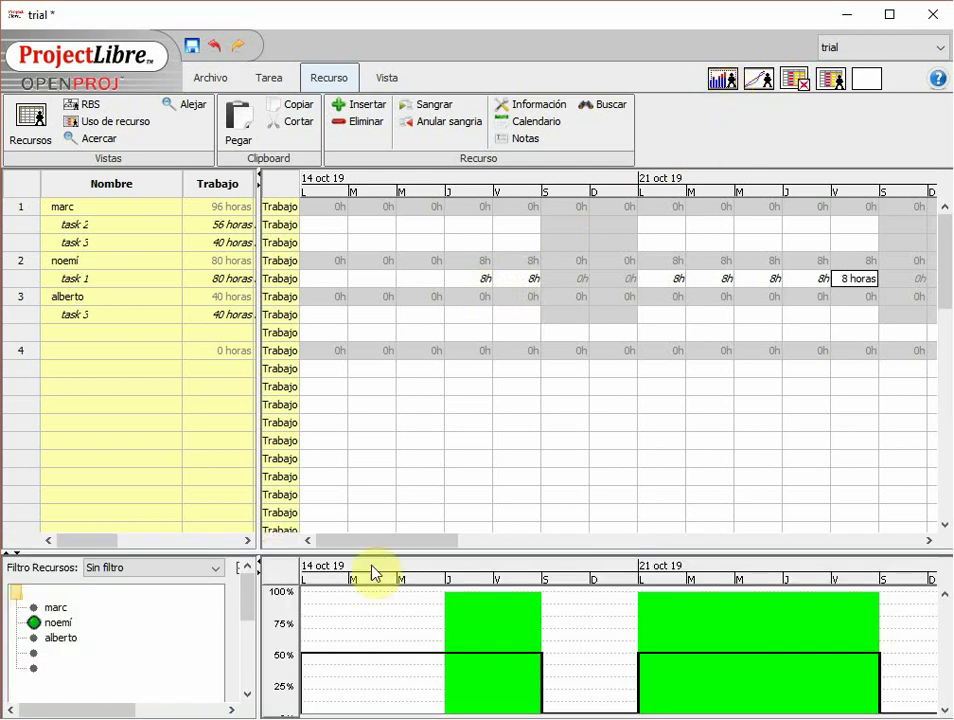
click(57, 608)
click(55, 622)
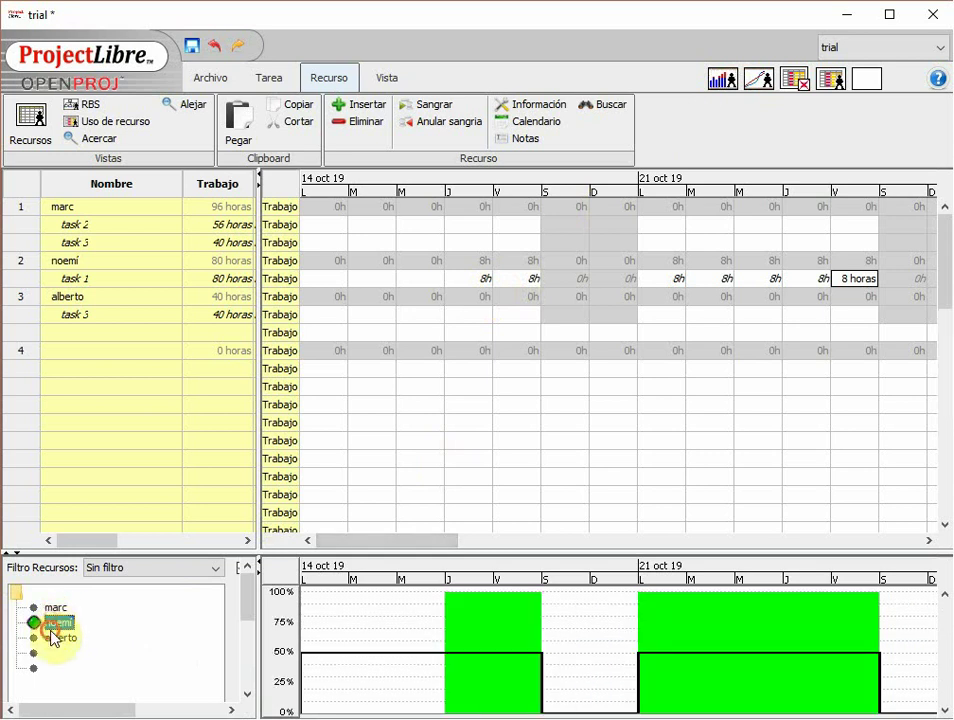
click(55, 637)
click(42, 647)
click(48, 637)
click(48, 622)
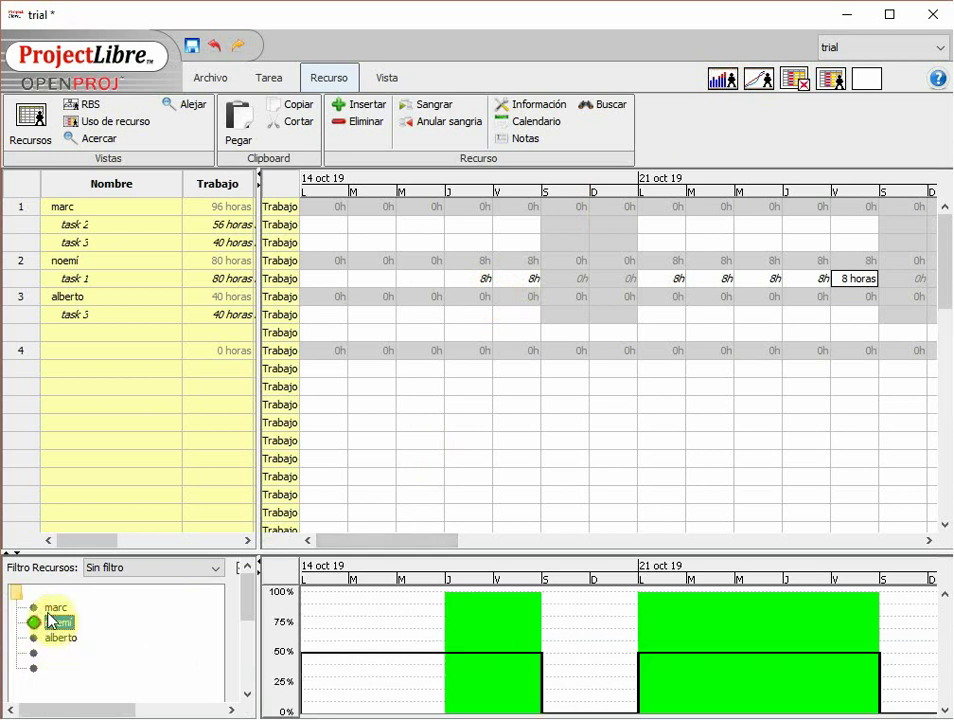
Step: Examine the first resource's histogram for the weeks of 28 October and 4 November 2019
click(50, 607)
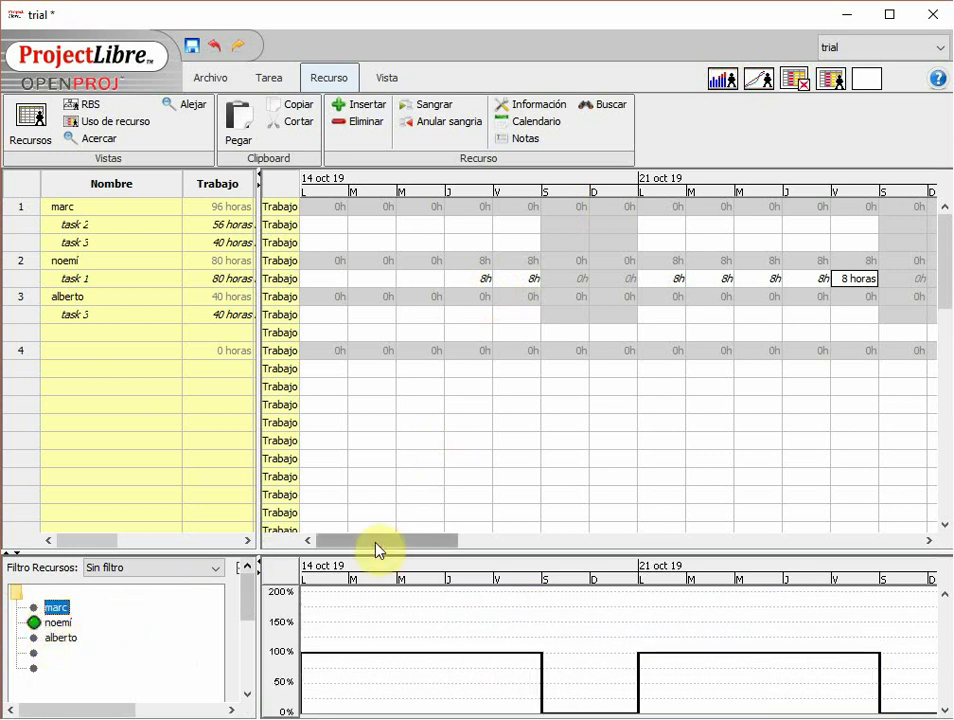
drag(379, 549, 530, 549)
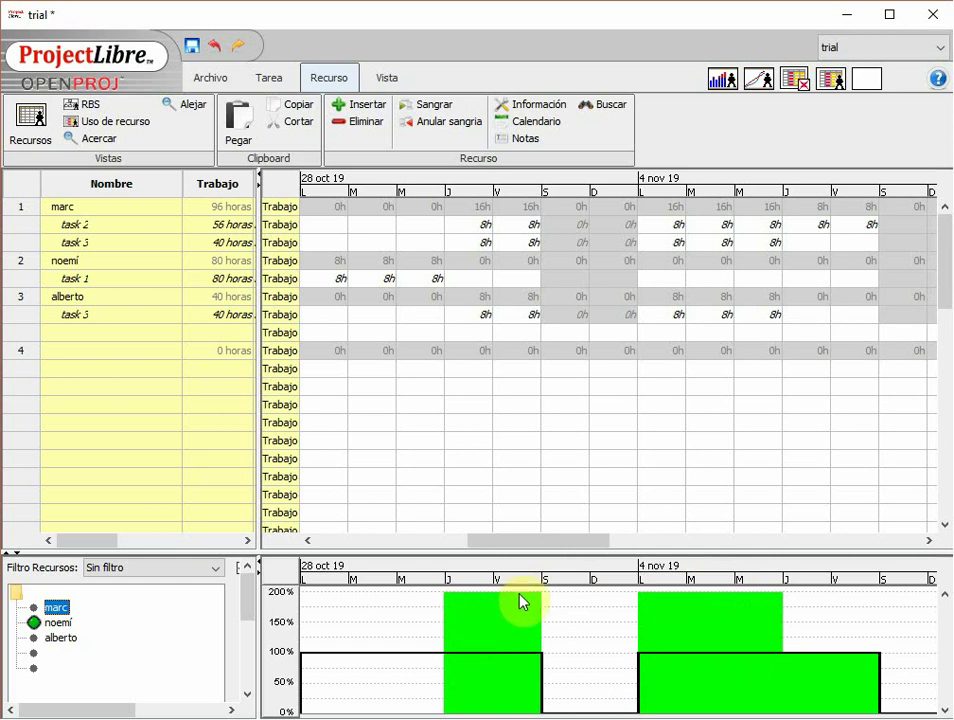
click(530, 543)
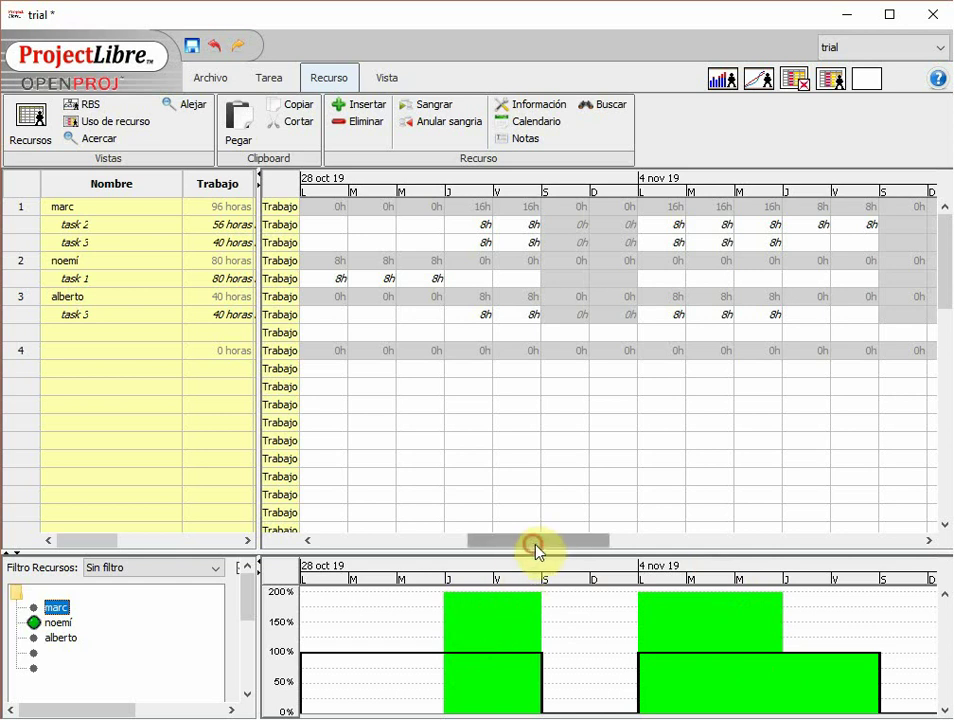
drag(534, 549, 474, 547)
Step: View the third resource's histogram, then examine the second resource's load back through the weeks of October 2019
click(60, 638)
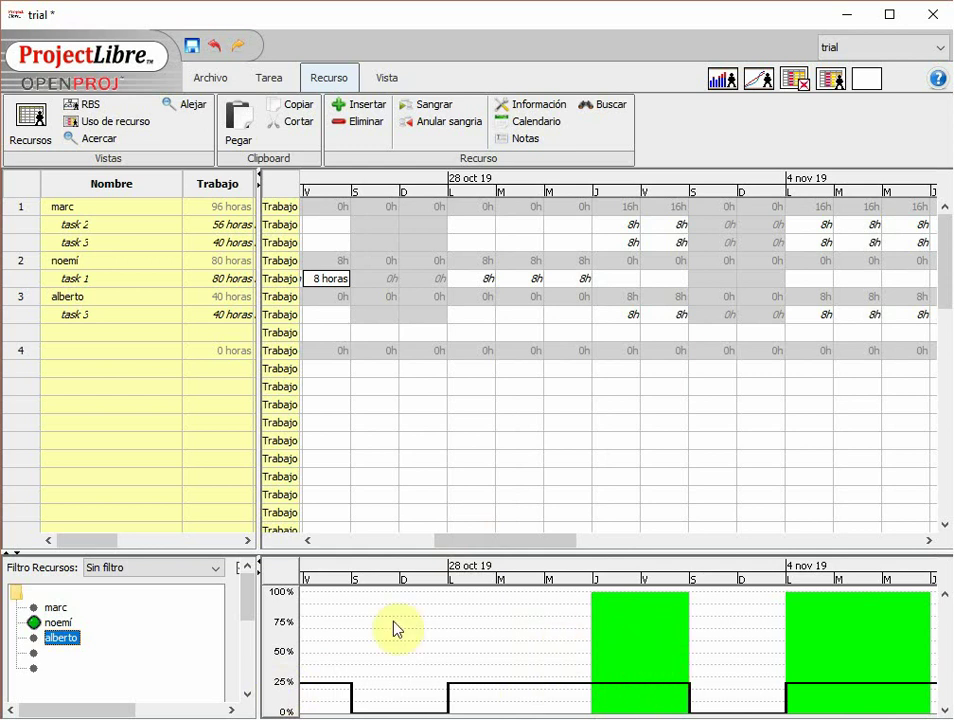
click(53, 623)
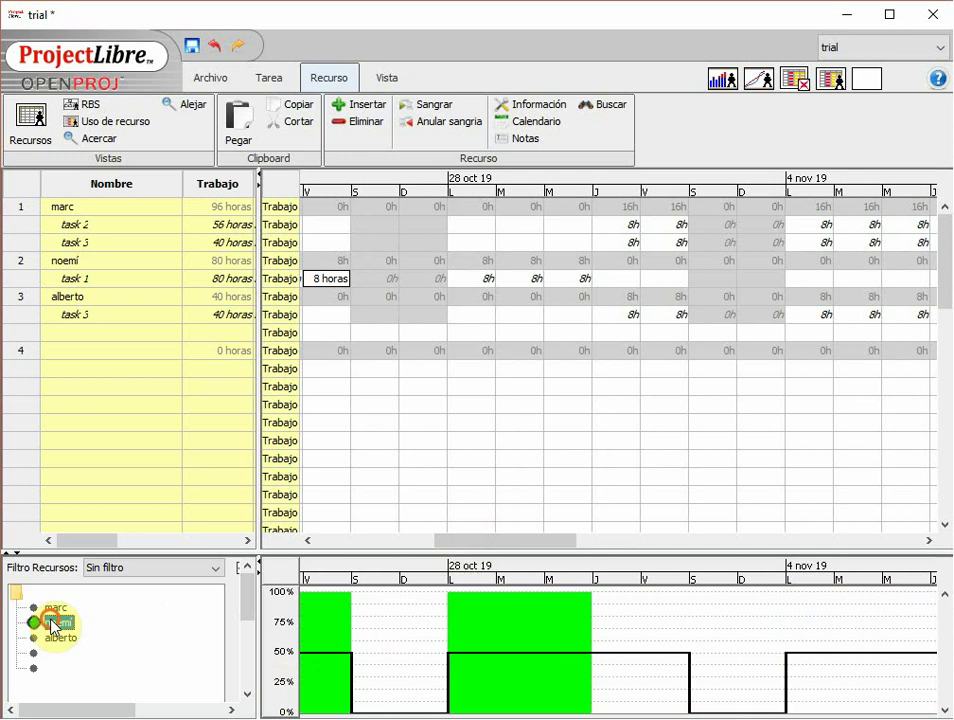
drag(457, 549, 364, 547)
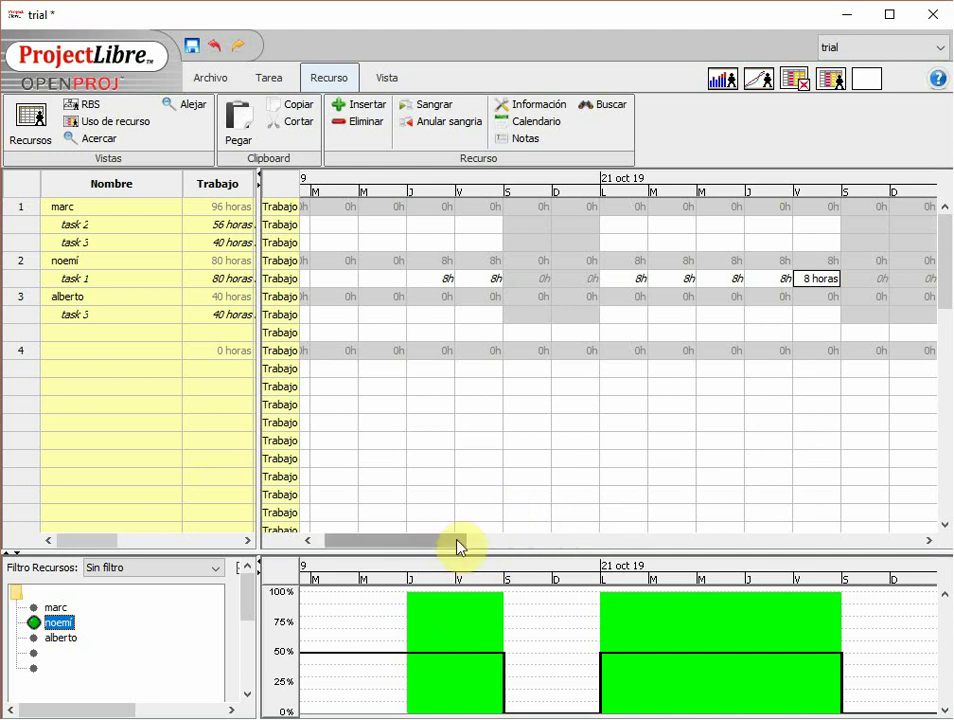
drag(457, 545, 468, 543)
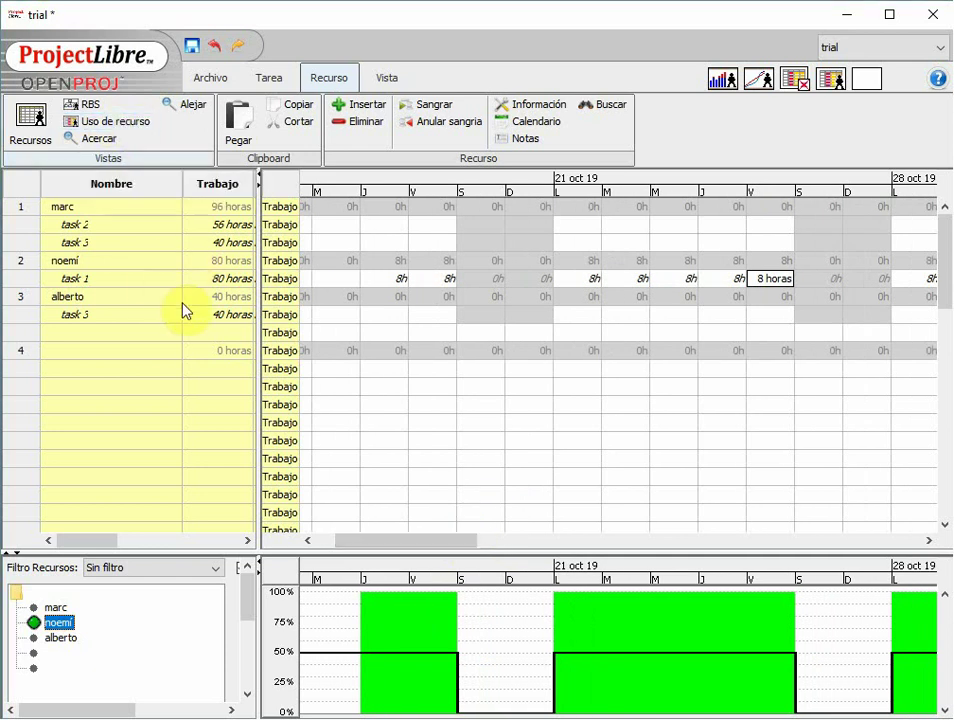
Step: Review the first resource's total work and its two task assignments, plus the second resource's hours in the week of 21 October
click(214, 207)
click(126, 207)
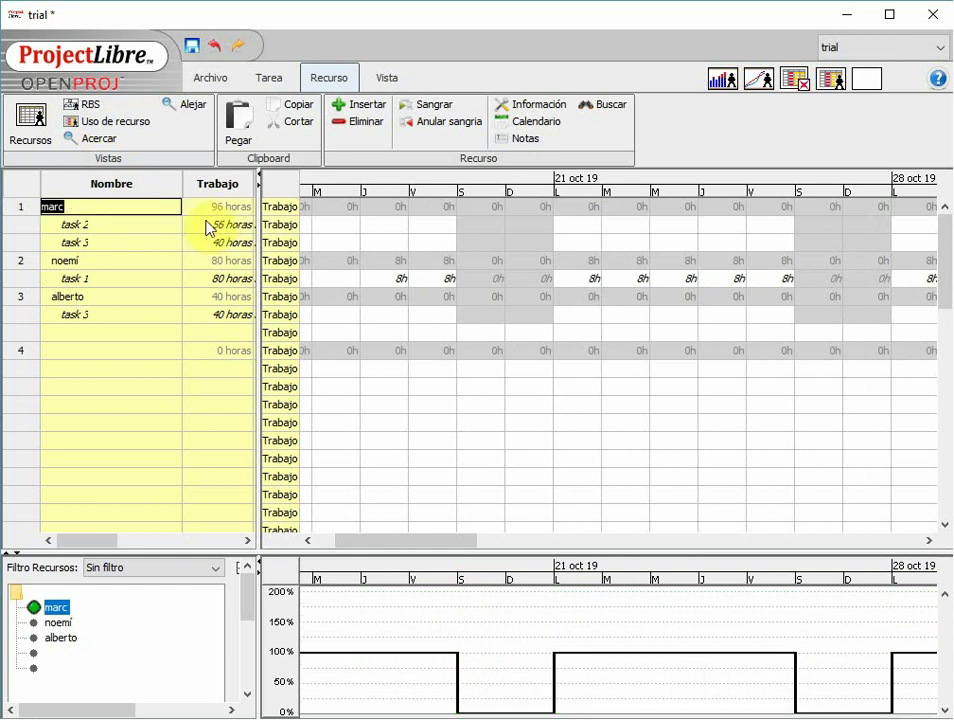
click(133, 229)
click(133, 242)
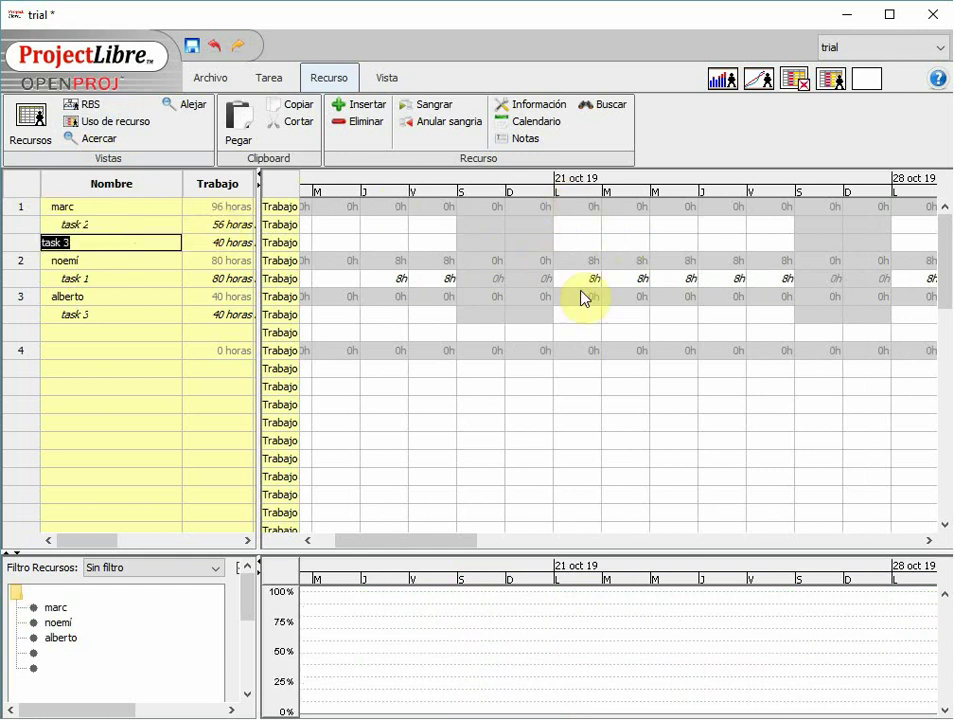
drag(573, 261, 693, 261)
click(722, 262)
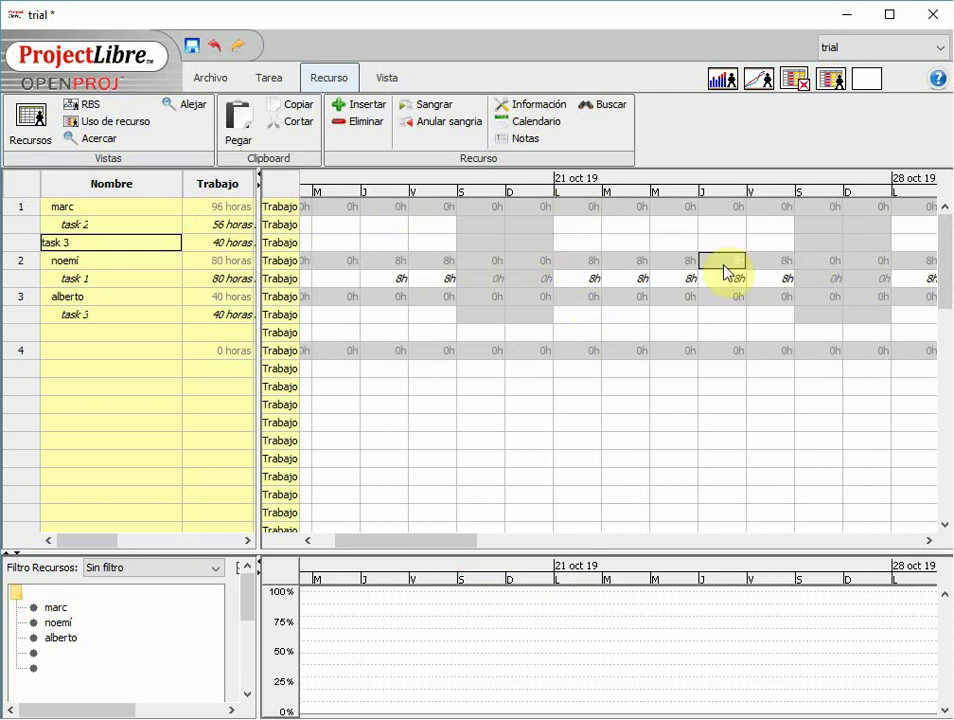
Step: Hide and redisplay the histogram, and recheck the first resource's load around 4 November 2019
click(722, 78)
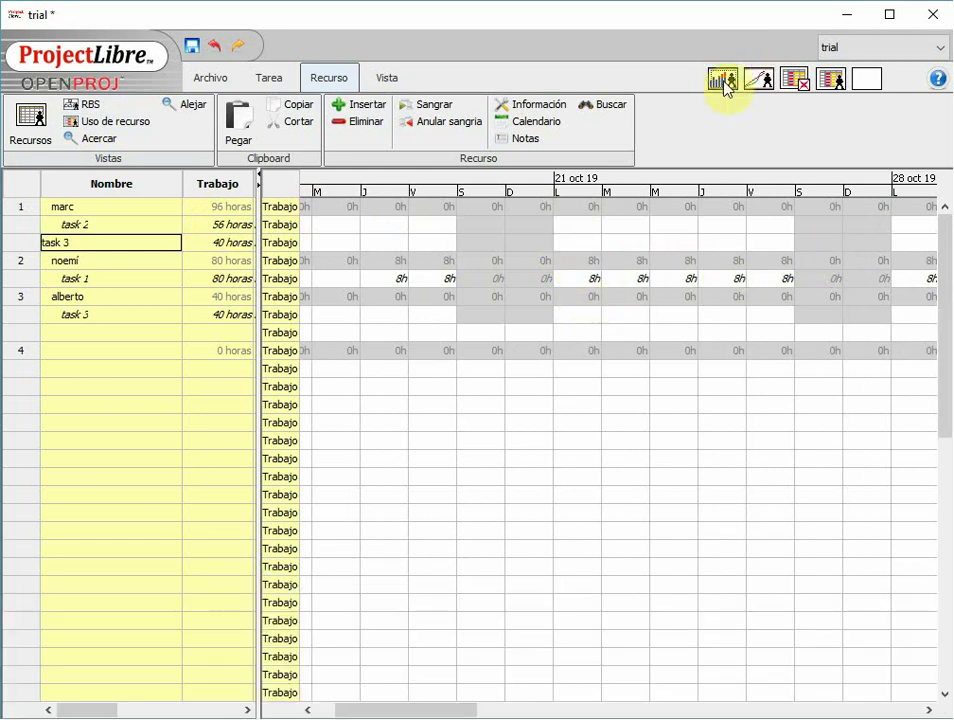
click(57, 607)
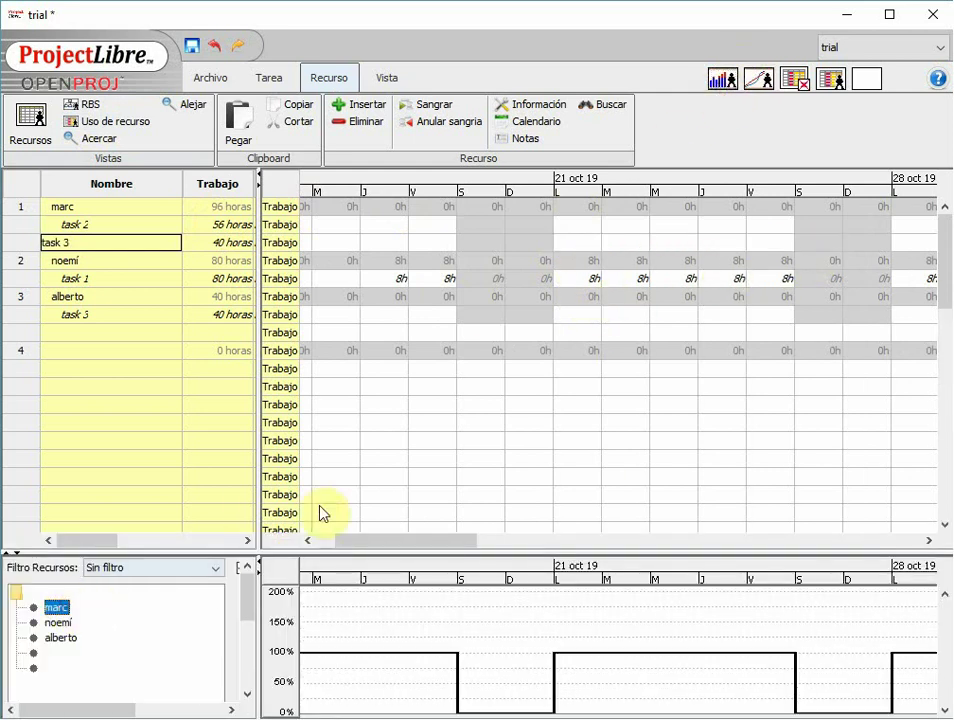
drag(418, 535, 555, 540)
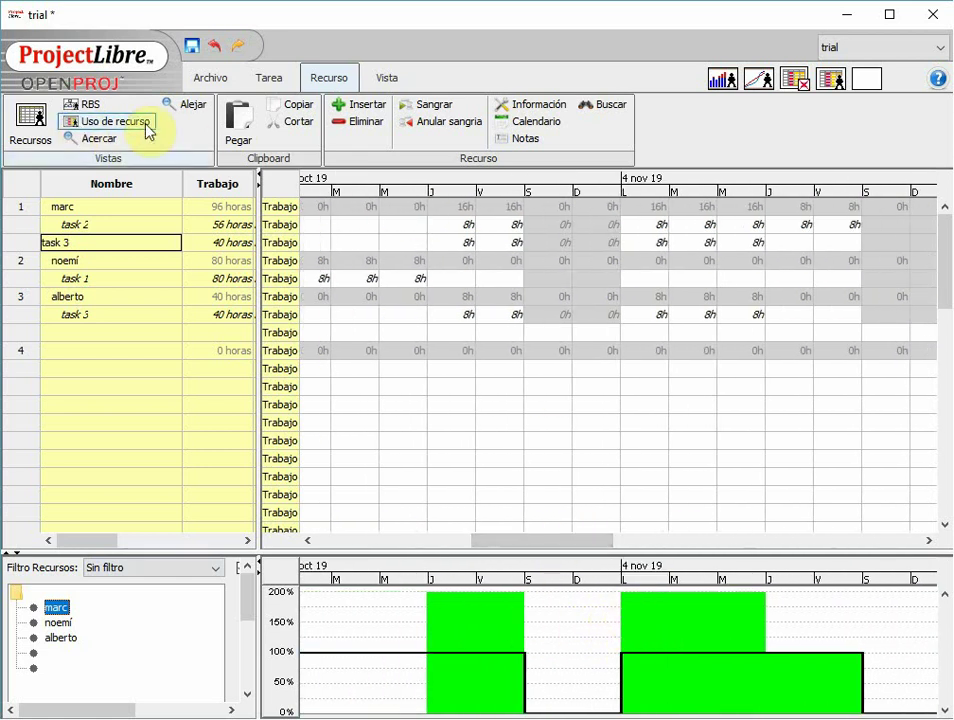
Step: Switch to the task usage view and examine how task 3's work is divided between its resources around 4 November 2019
click(270, 90)
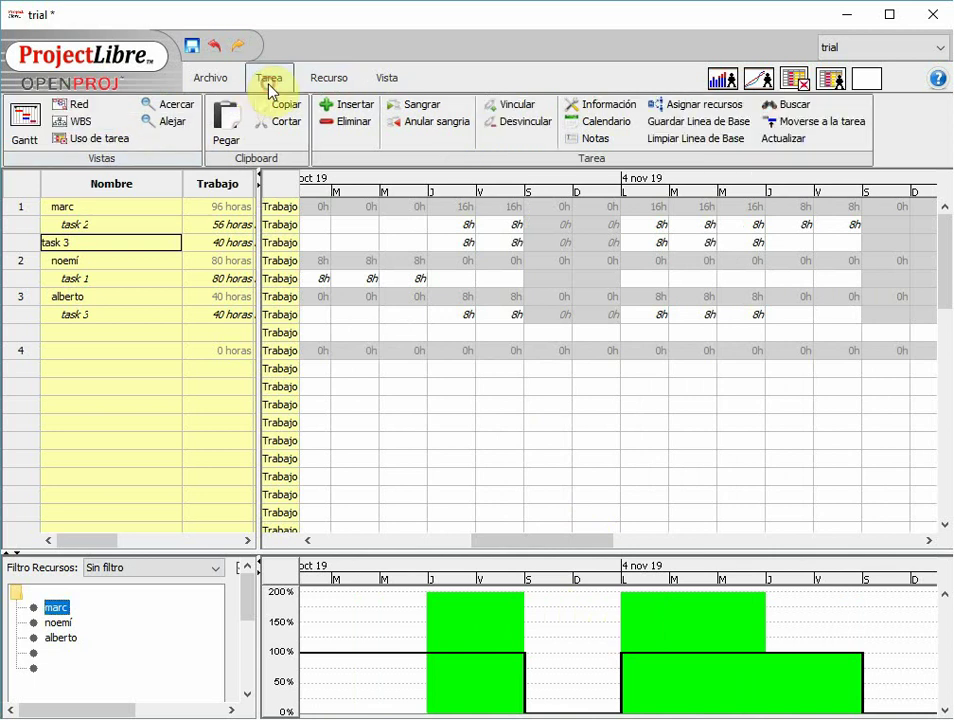
click(66, 142)
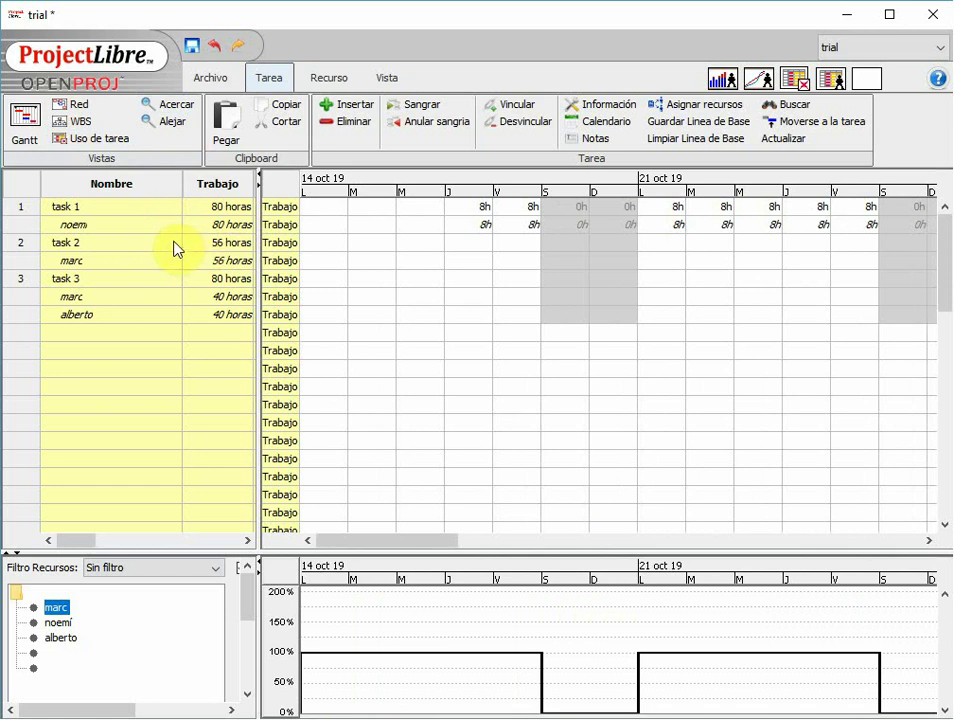
click(21, 284)
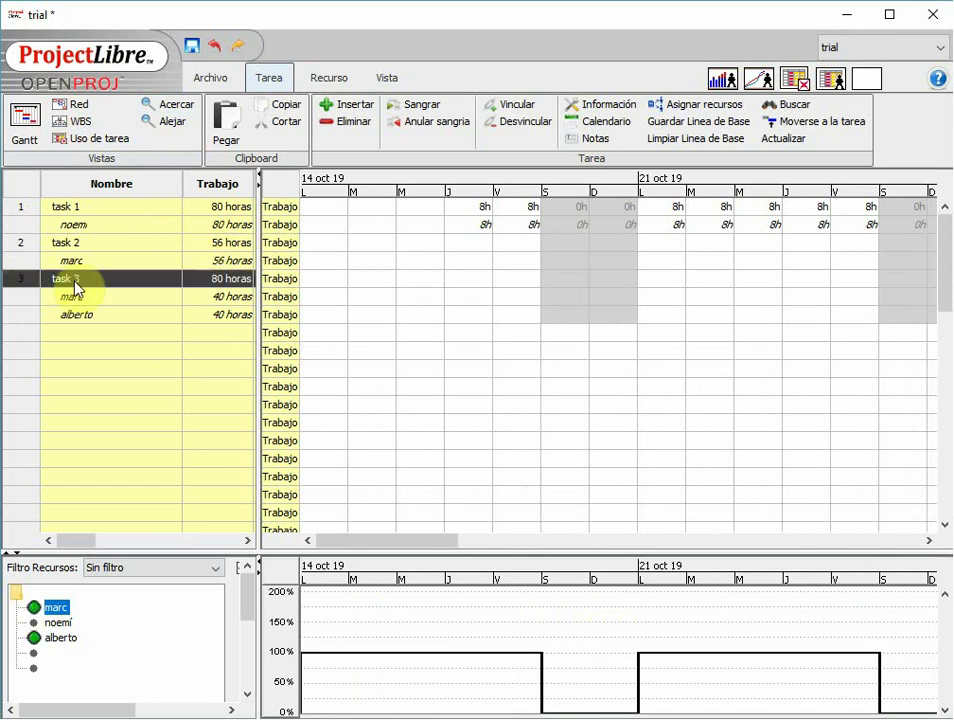
click(221, 300)
key(Down)
click(225, 302)
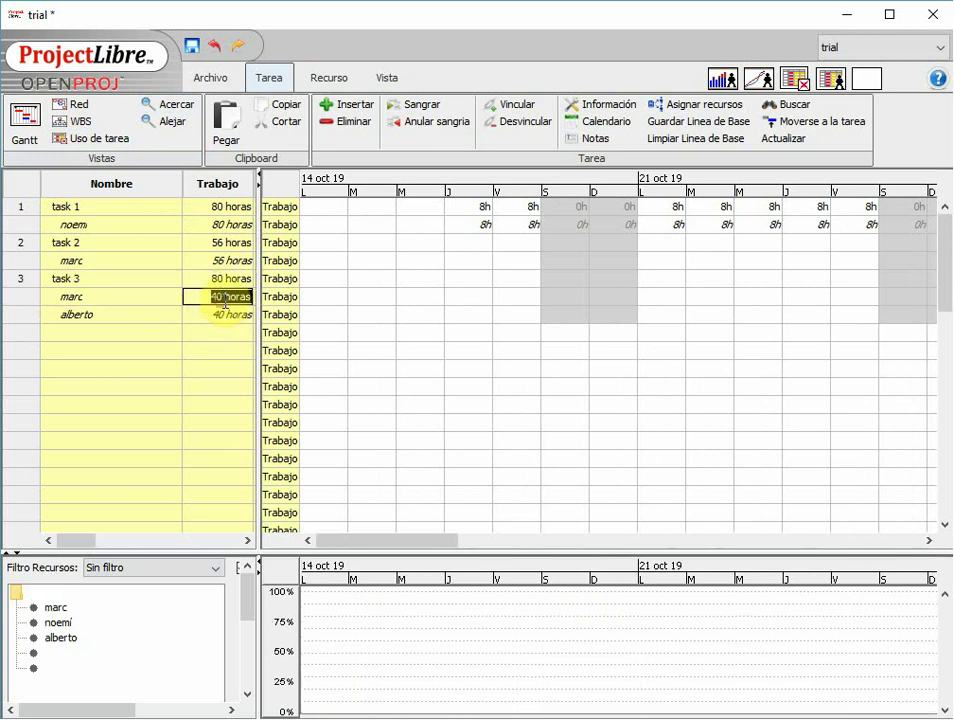
drag(385, 541, 571, 545)
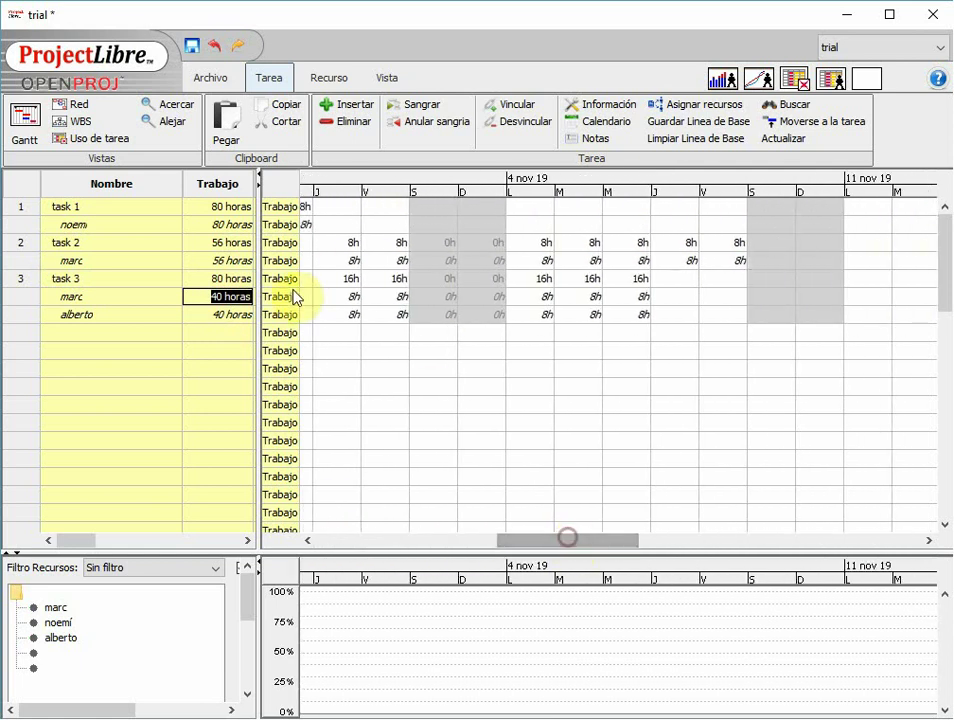
Step: Review the first resource's daily hours on task 3 from 31 October to 6 November 2019, and display the third resource's histogram
double_click(330, 296)
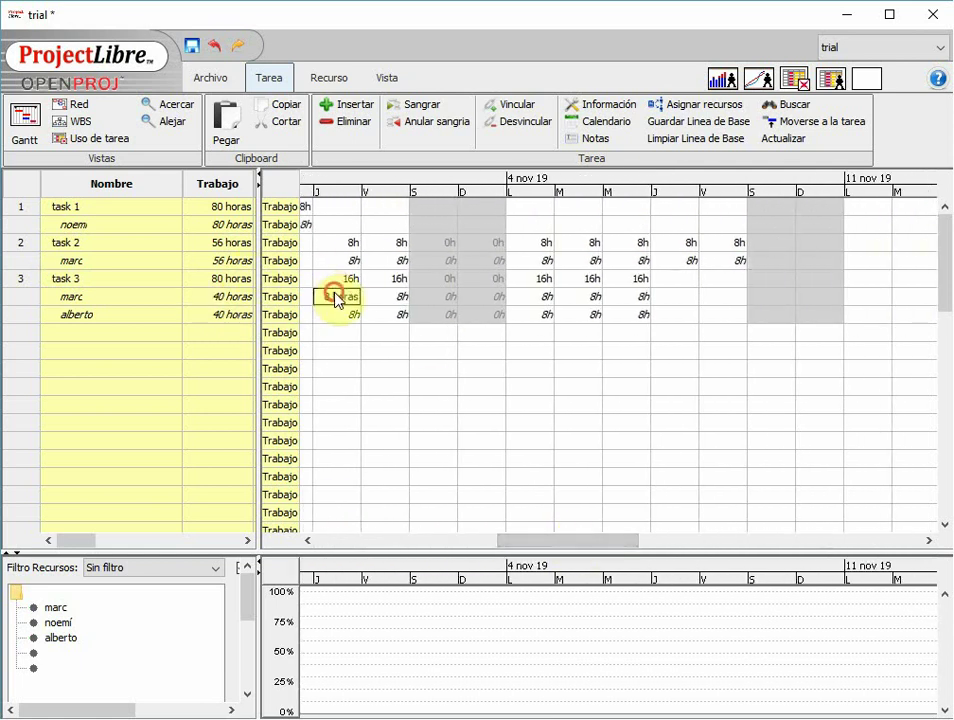
double_click(390, 296)
double_click(530, 296)
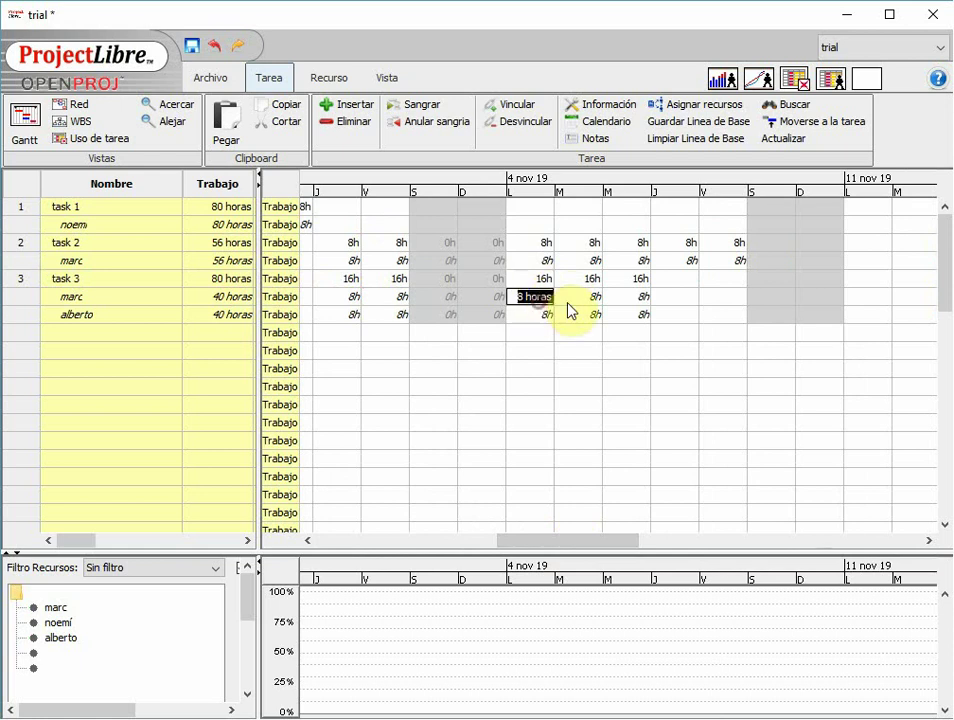
double_click(578, 297)
double_click(637, 298)
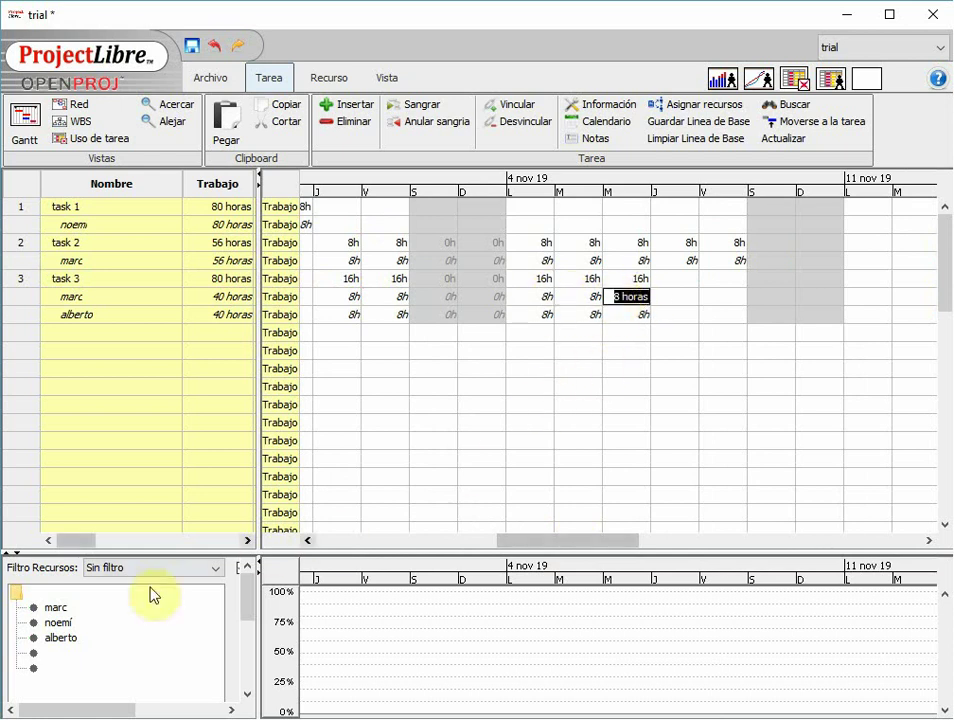
click(64, 639)
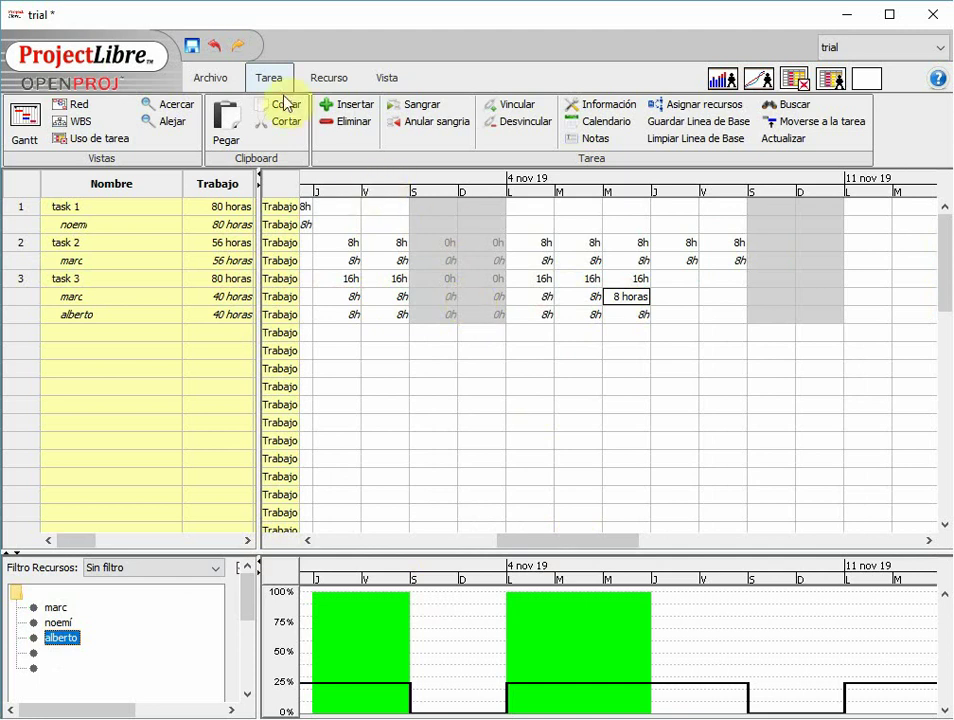
Step: Return to the Gantt chart without the histogram and review the tasks' names and durations
click(23, 118)
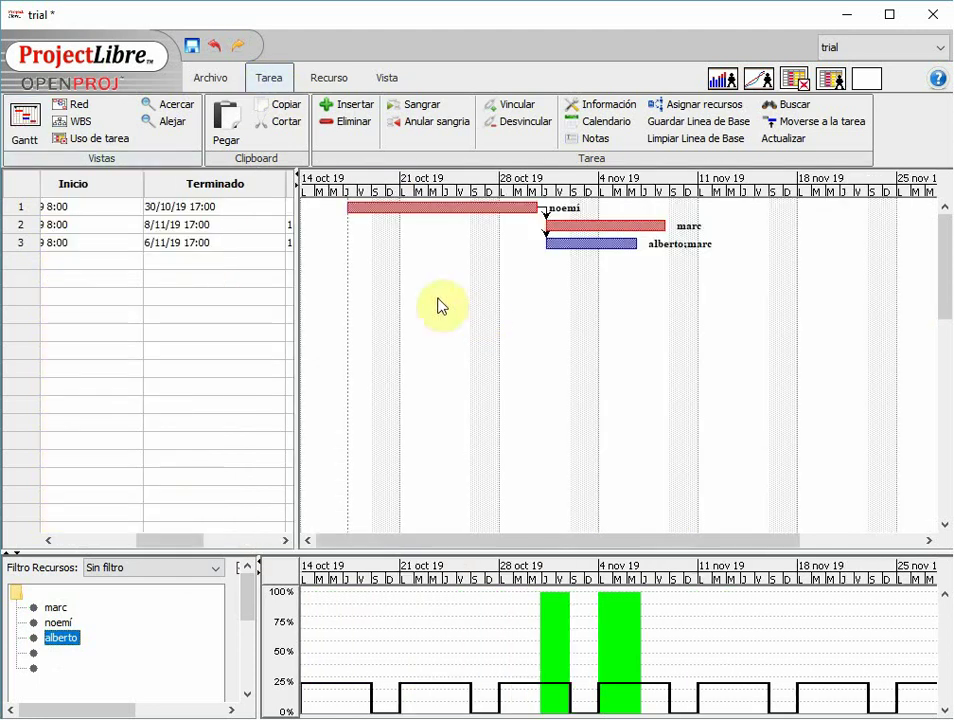
click(722, 79)
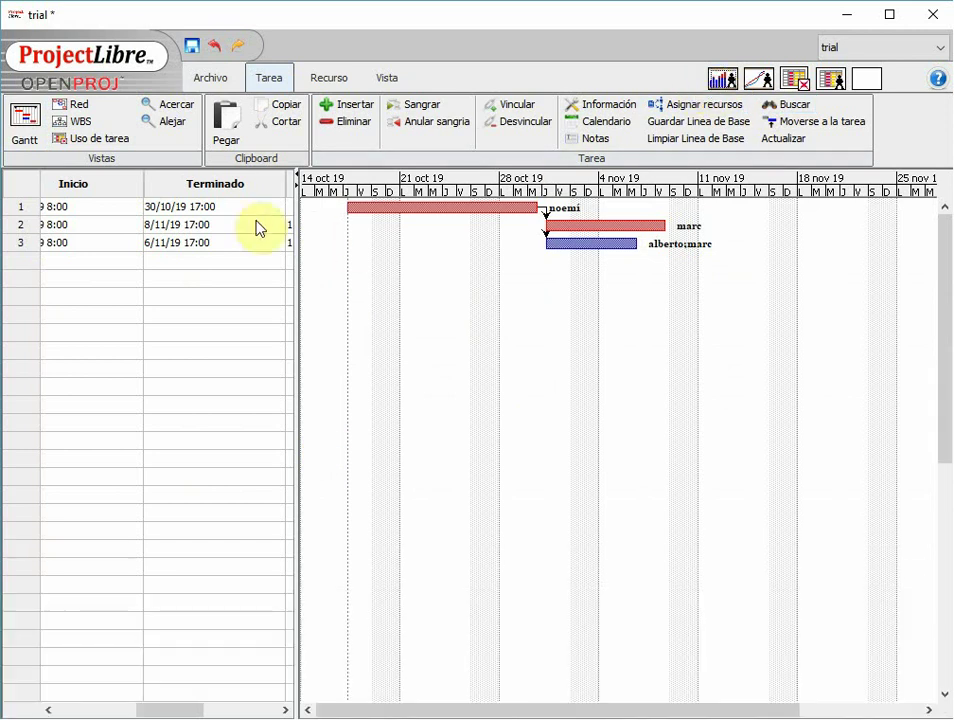
drag(170, 709, 90, 709)
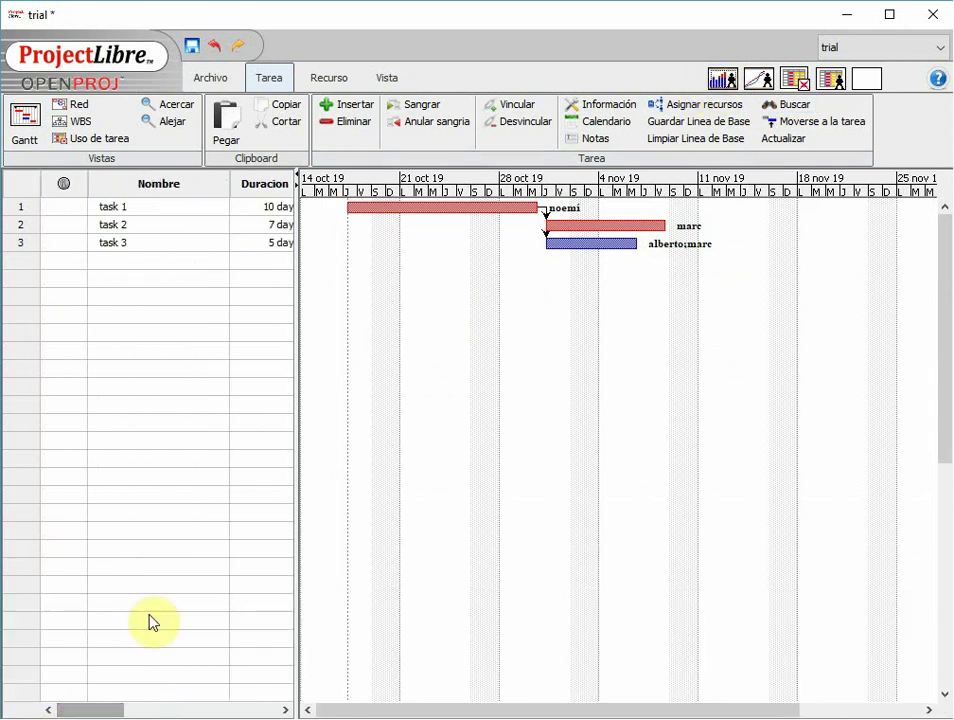
click(149, 190)
click(255, 185)
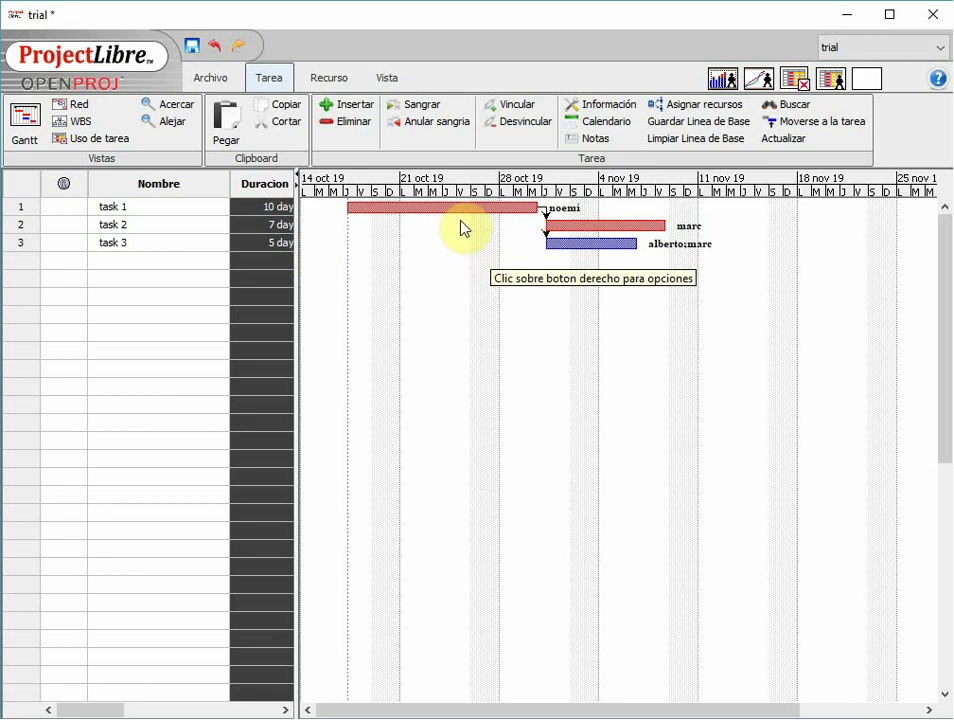
Step: Review the project information statistics, and open the Task Information report with its cost columns
click(212, 80)
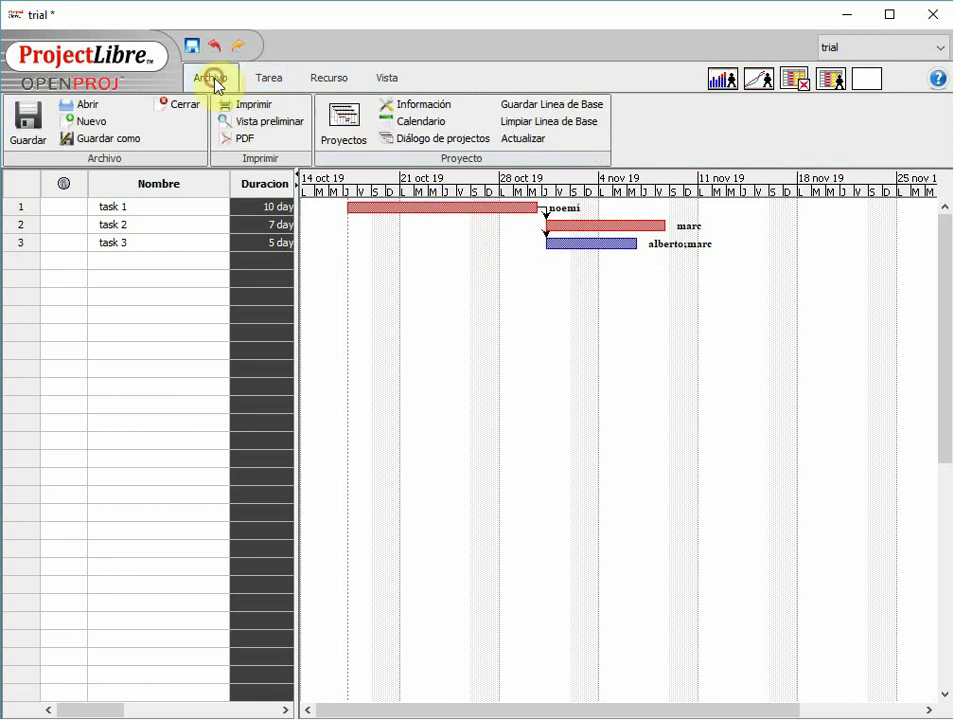
click(420, 104)
click(443, 646)
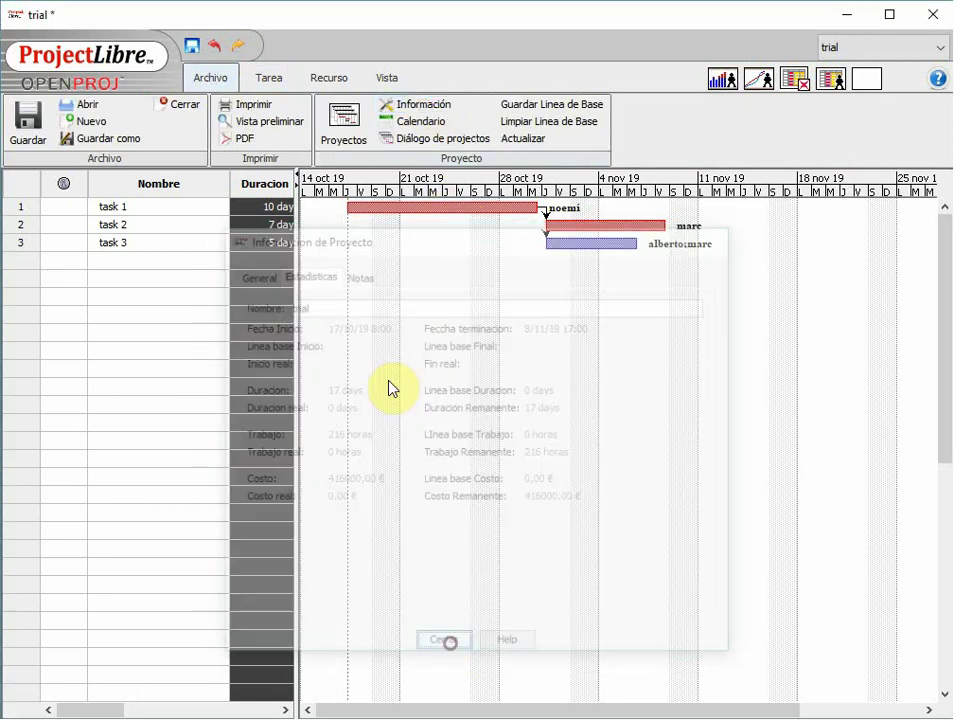
click(384, 78)
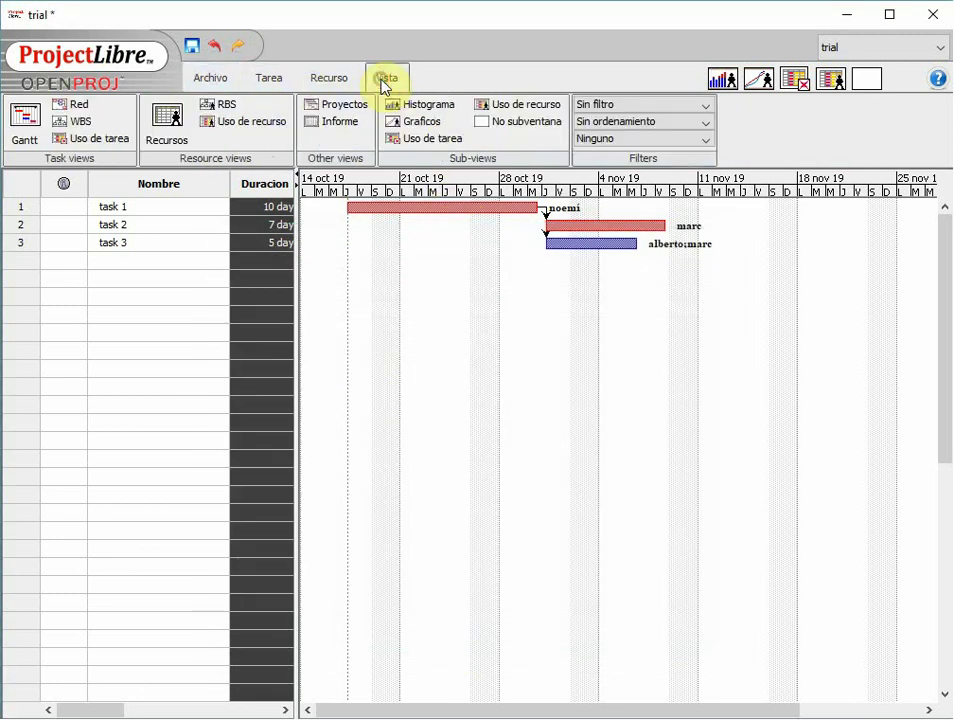
click(350, 122)
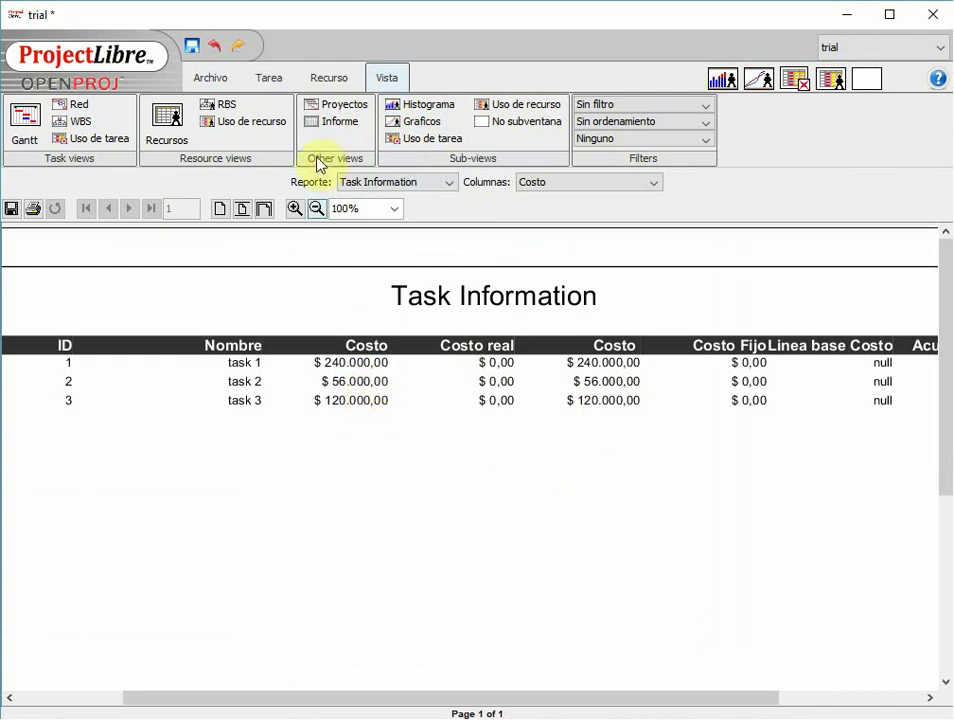
Step: Examine the second and third resources' load around 4 November 2019 in the resource usage view with histogram, and return to the Gantt chart
click(340, 84)
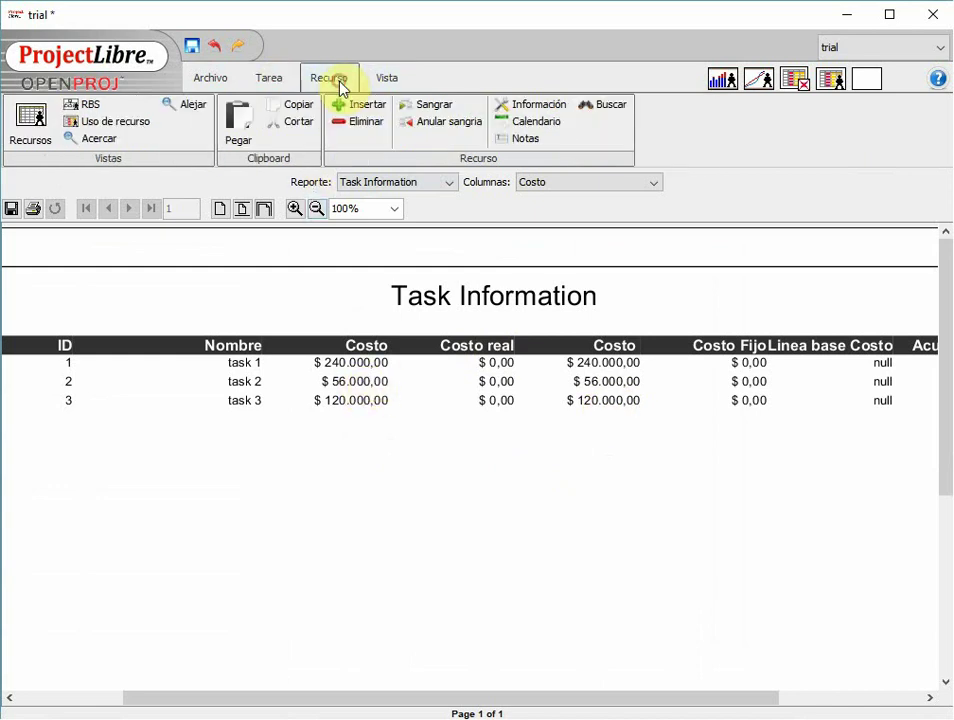
click(115, 122)
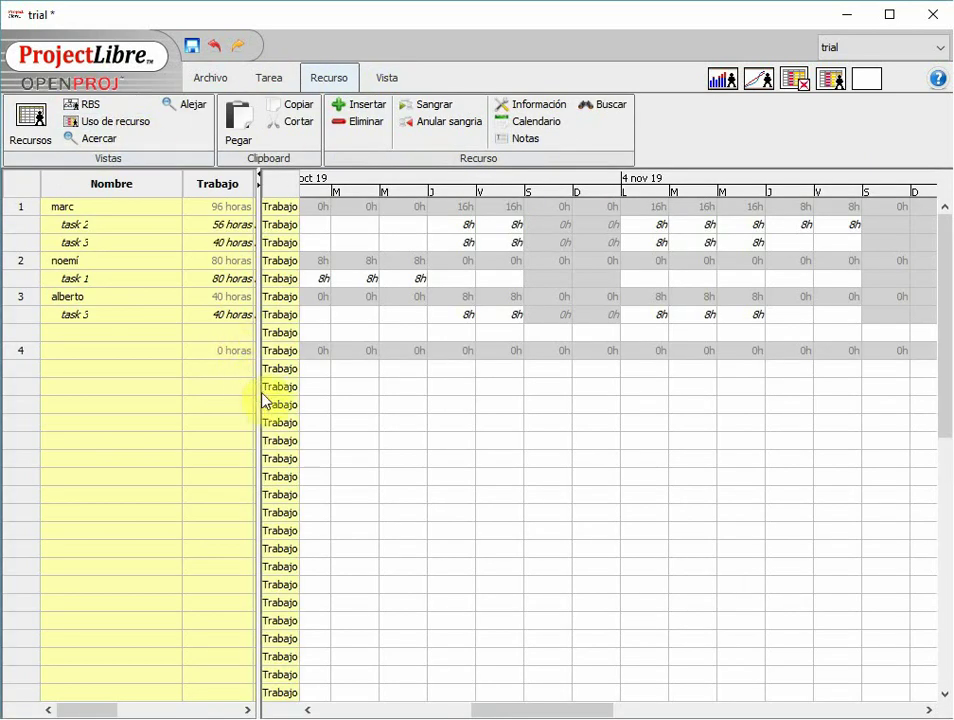
click(722, 78)
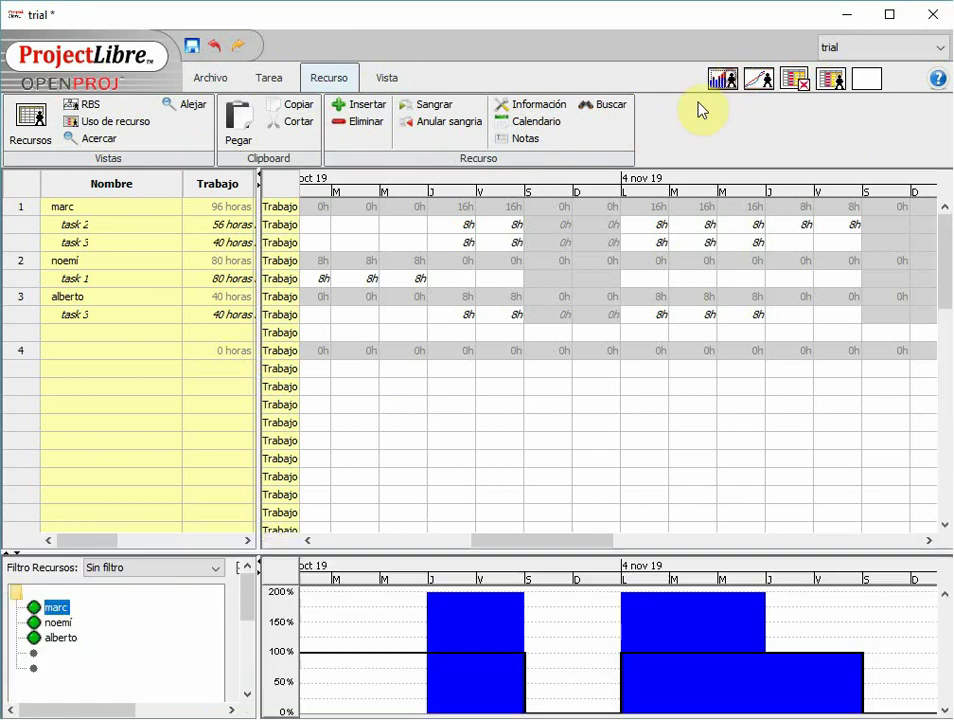
click(62, 623)
click(64, 637)
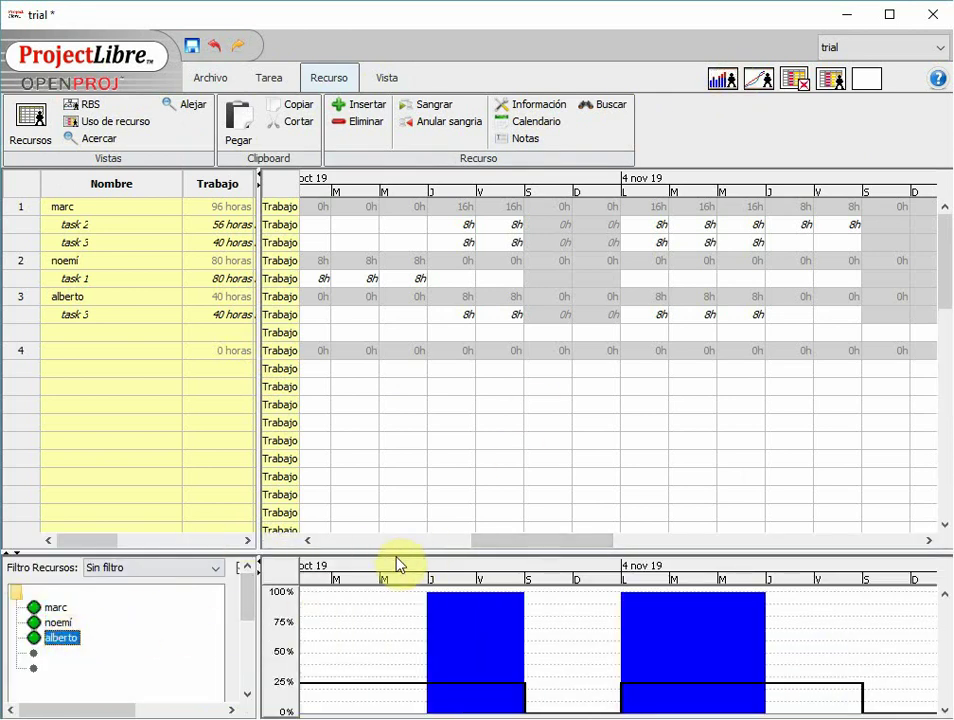
drag(515, 541, 499, 541)
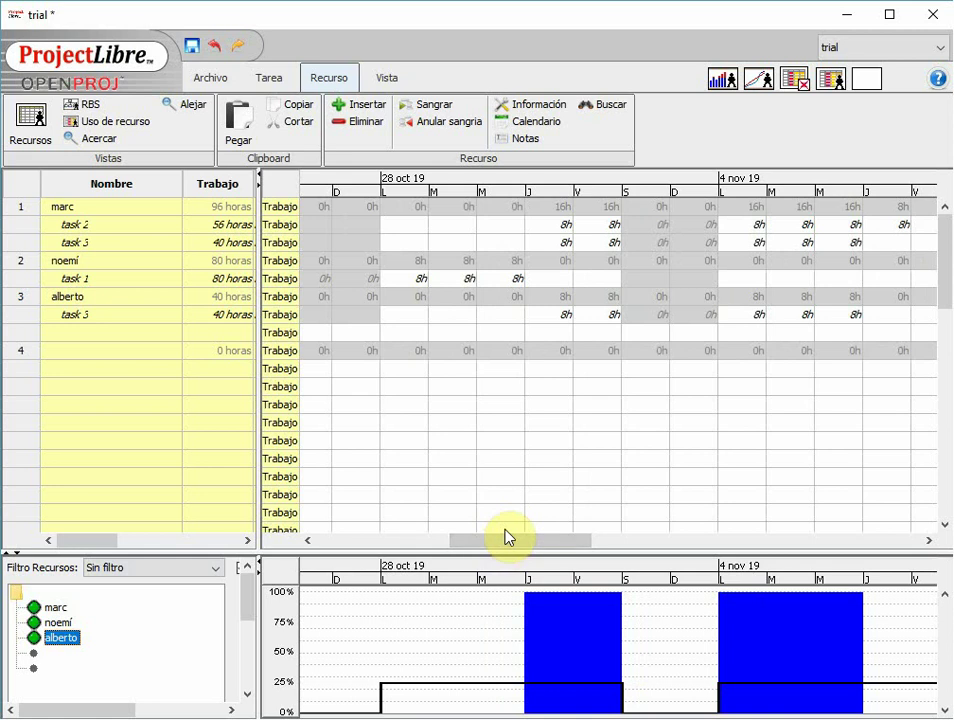
click(266, 78)
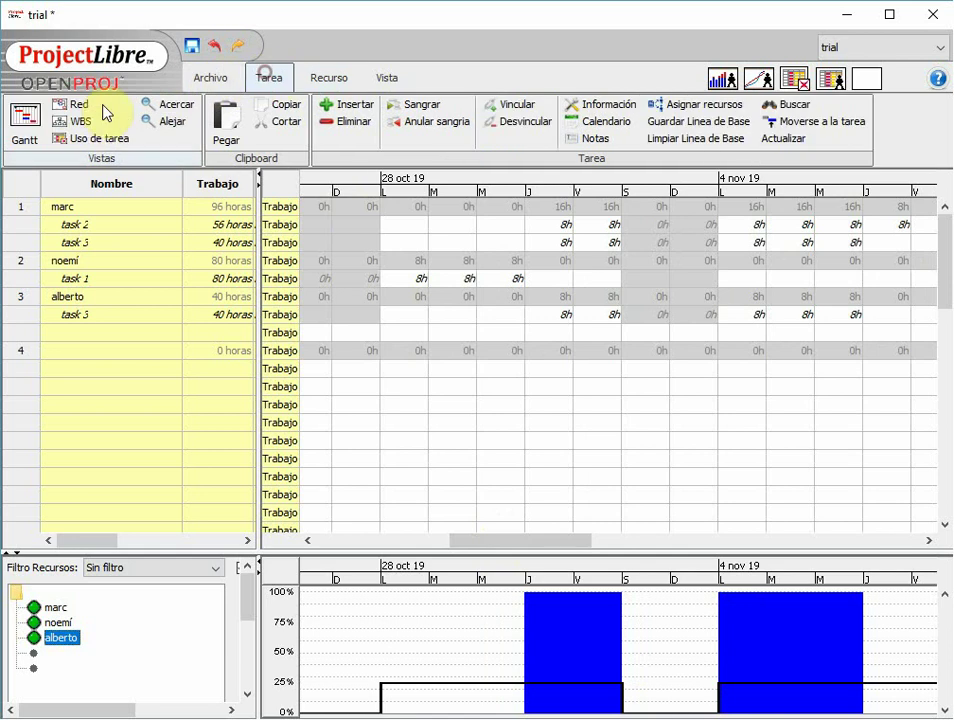
click(30, 118)
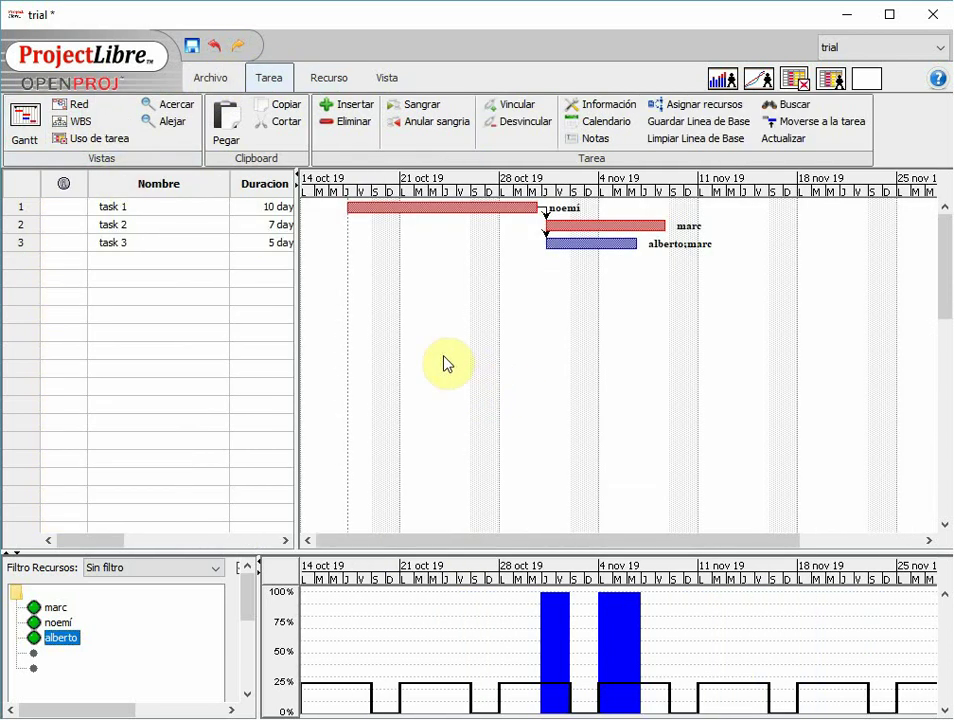